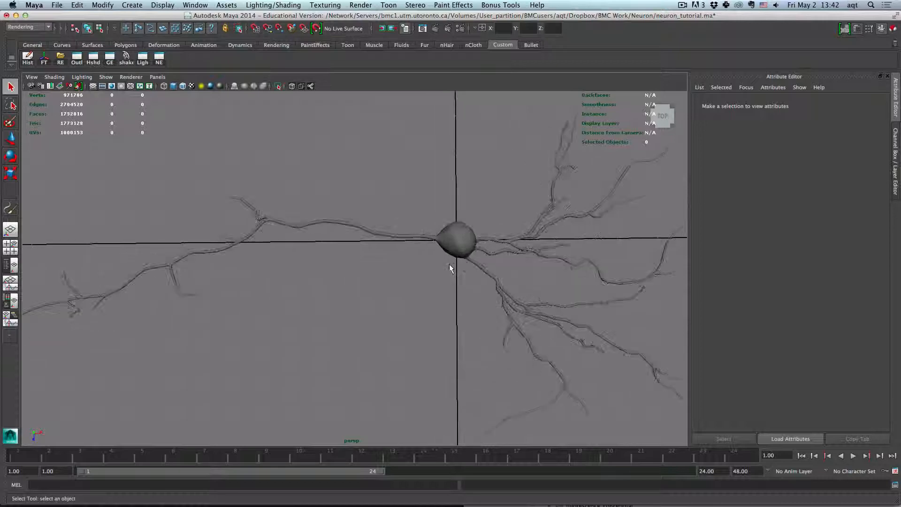
- Select the soma mesh, open the Sculpt Geometry Tool on it, and shrink the brush radius to about 0.0975
drag(465, 236, 402, 235)
scroll(334, 263, up, 4)
scroll(335, 278, up, 6)
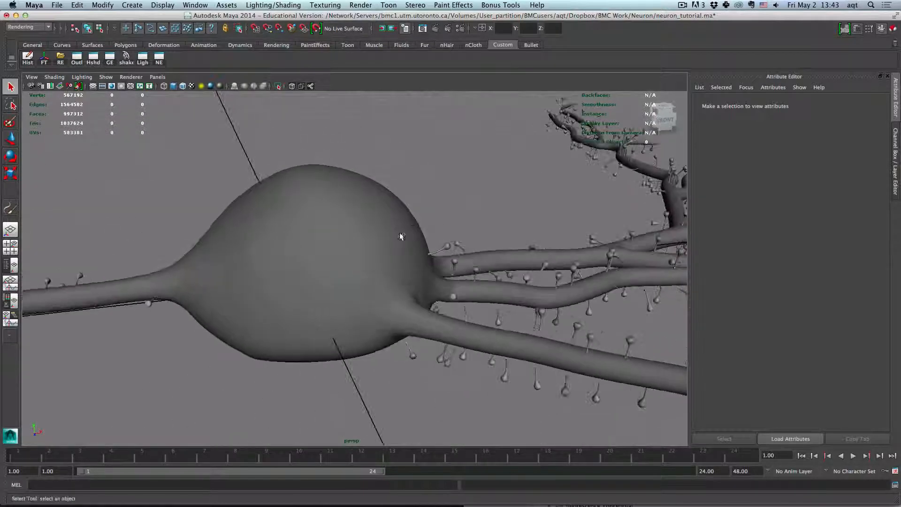
click(342, 237)
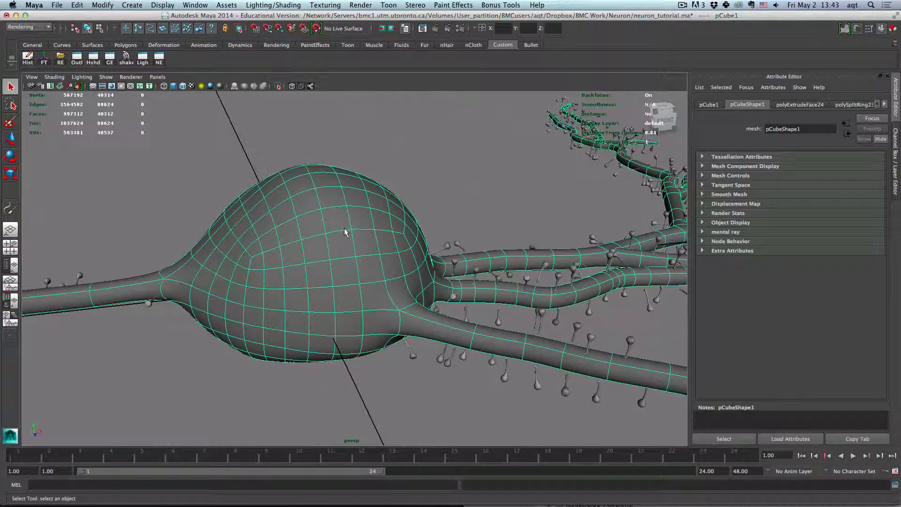
right_click(345, 228)
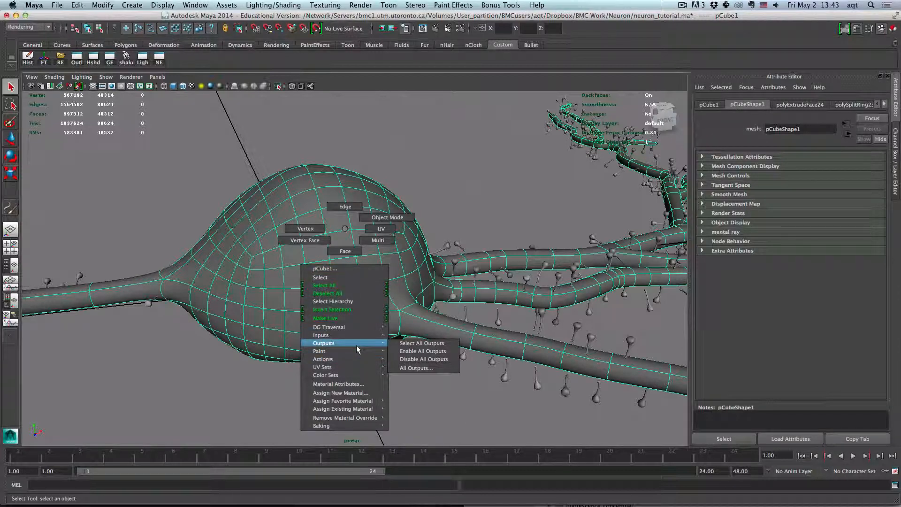
mouse_move(360, 351)
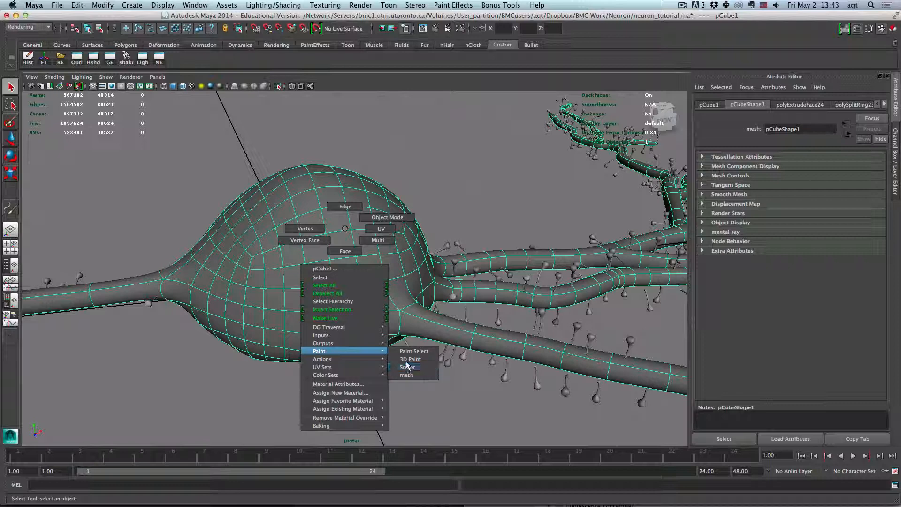
click(408, 367)
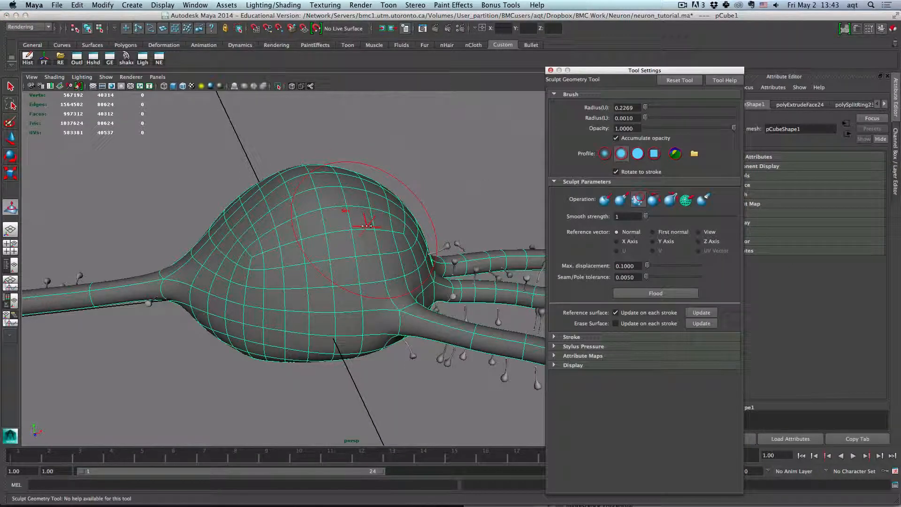
key(b)
mouse_move(352, 227)
mouse_down()
mouse_move(342, 248)
mouse_move(371, 258)
mouse_move(415, 245)
mouse_up()
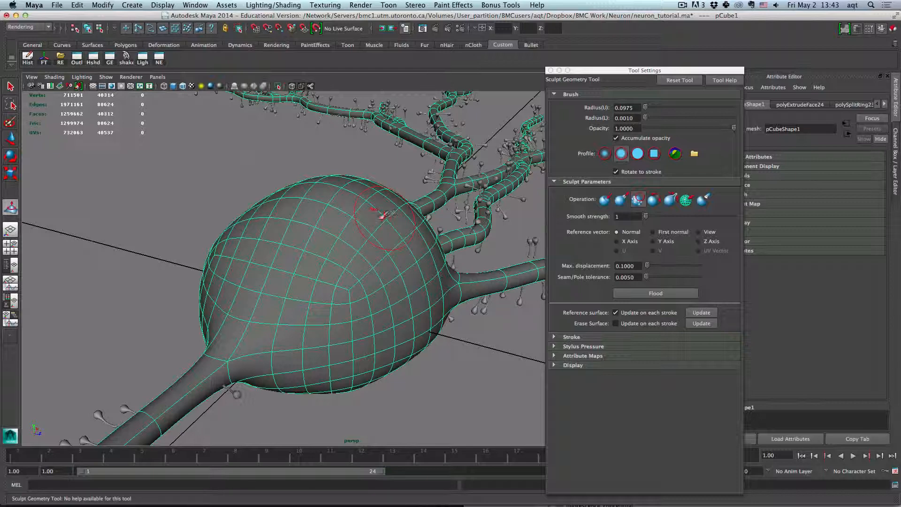
- Hide all the micaCap9MeshGroup spine groups from the outliner
click(11, 265)
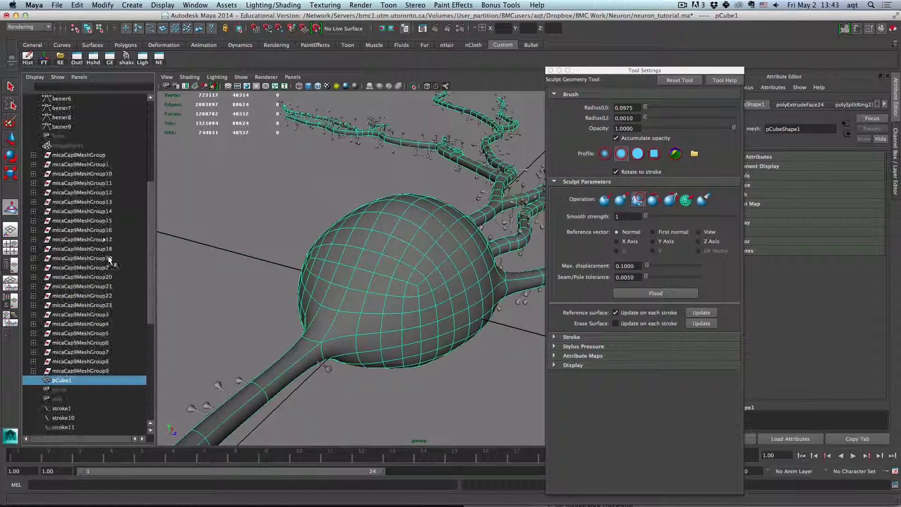
click(78, 155)
shift+click(79, 371)
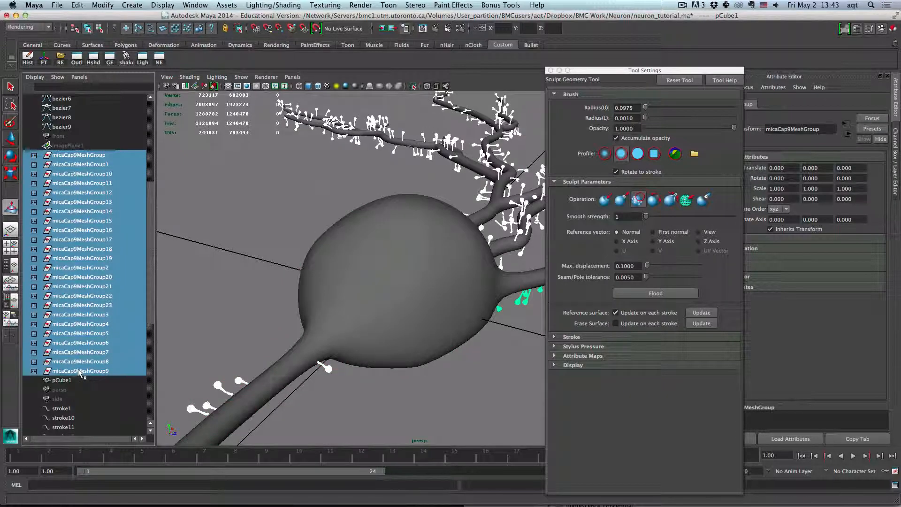
key(ctrl+h)
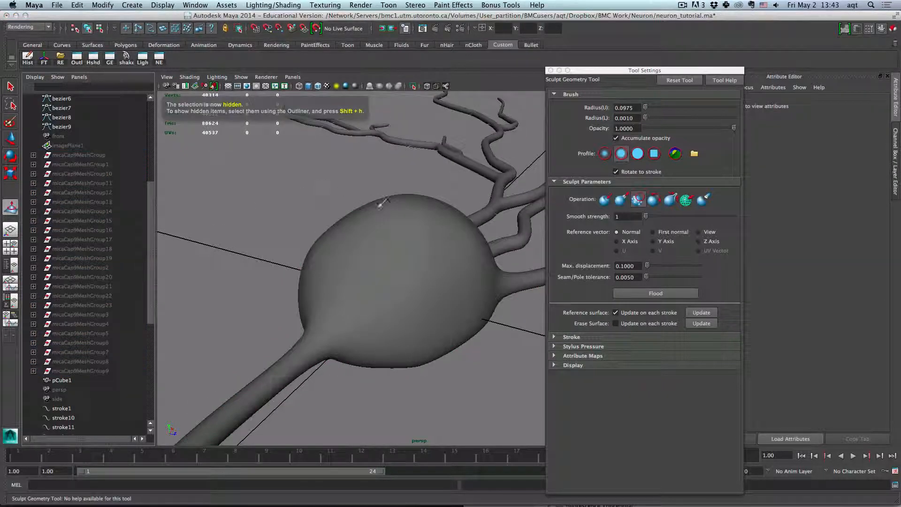
- Reselect the soma mesh and reopen the Sculpt Geometry Tool on it
mouse_move(416, 220)
mouse_down()
mouse_move(406, 238)
mouse_move(373, 236)
mouse_move(429, 234)
mouse_up()
key(q)
click(382, 242)
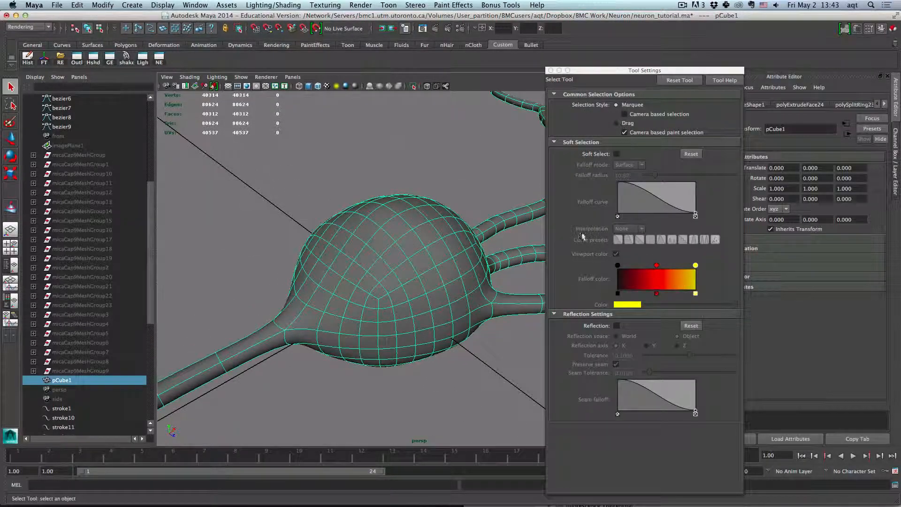
right_click(414, 254)
click(488, 389)
- Sculpt the soma's surface, switching between the Push, Pull and Smooth operations
click(605, 200)
mouse_move(375, 258)
mouse_down()
mouse_move(334, 244)
mouse_move(392, 302)
mouse_move(358, 219)
mouse_move(403, 272)
mouse_move(409, 317)
mouse_move(392, 256)
mouse_move(407, 290)
mouse_move(394, 258)
mouse_move(346, 303)
mouse_move(376, 282)
mouse_up()
click(638, 200)
click(622, 199)
click(637, 199)
mouse_move(422, 263)
mouse_down()
mouse_move(453, 277)
mouse_move(413, 258)
mouse_up()
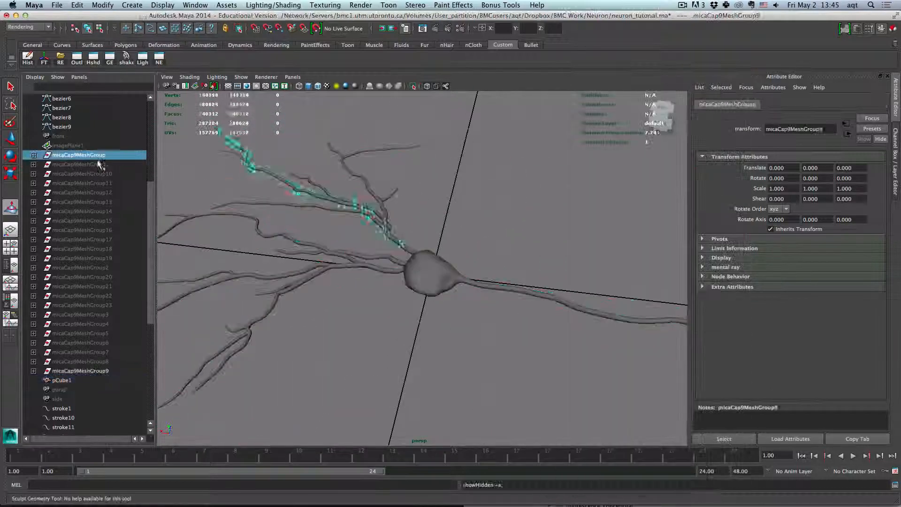
- Unhide the micaCap9MeshGroup spine groups and clear the selection
shift+click(92, 361)
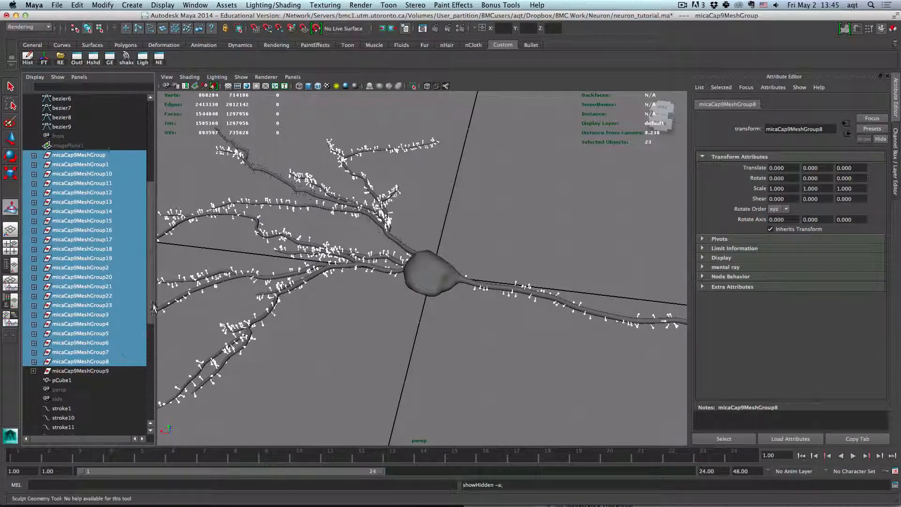
key(q)
click(257, 184)
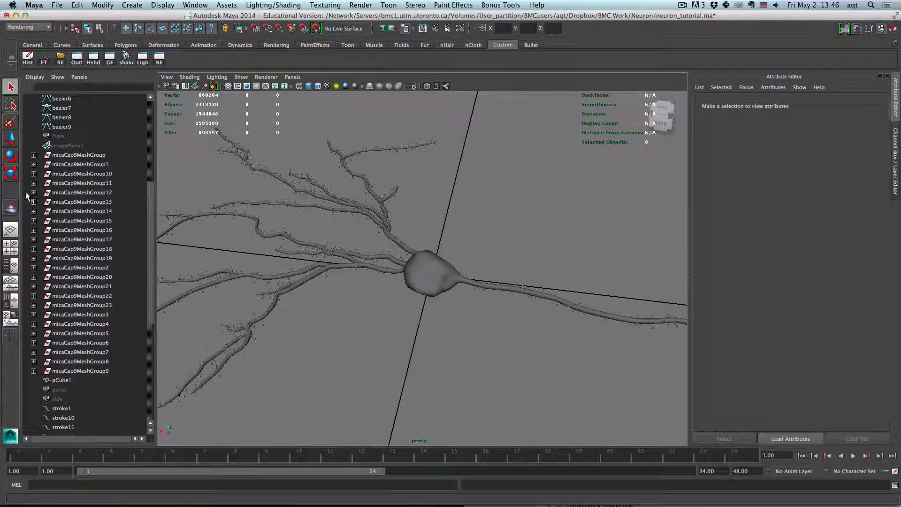
- Switch to a single perspective view and open the Hypershade window
click(11, 230)
mouse_move(362, 217)
mouse_down()
mouse_move(416, 229)
mouse_move(382, 235)
mouse_move(354, 216)
mouse_move(361, 229)
mouse_up()
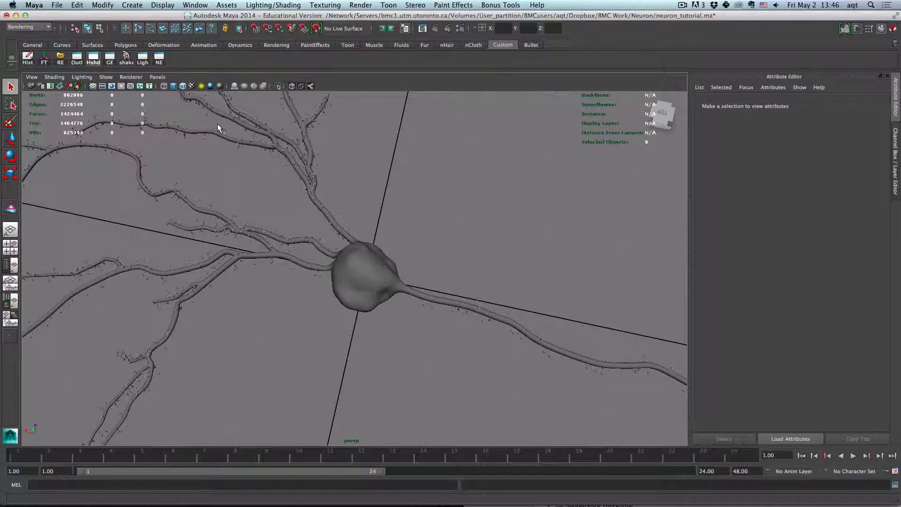
click(93, 58)
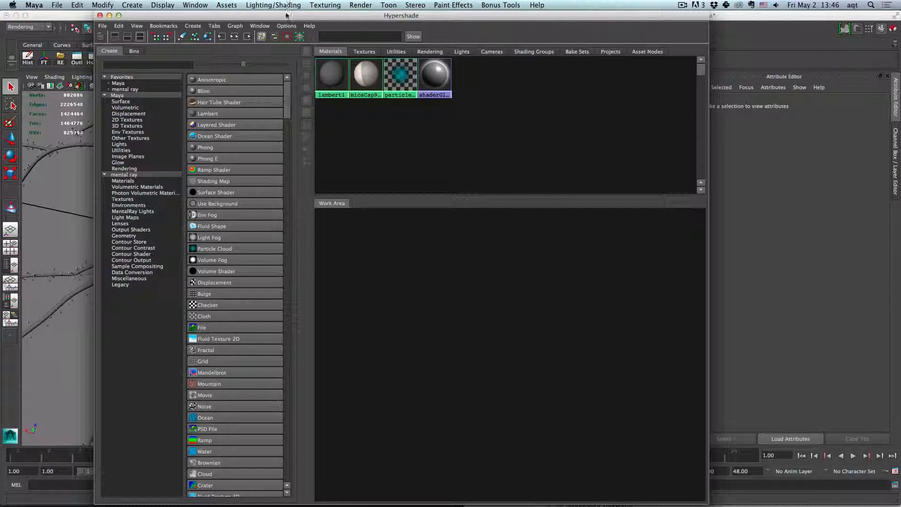
drag(288, 15, 258, 15)
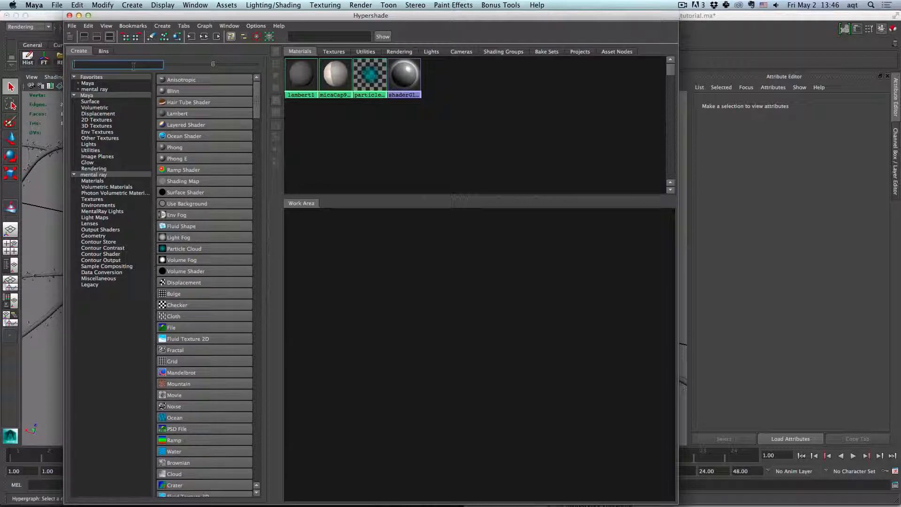
- Search the node list for samp and create a Sampler Info node
text(samp)
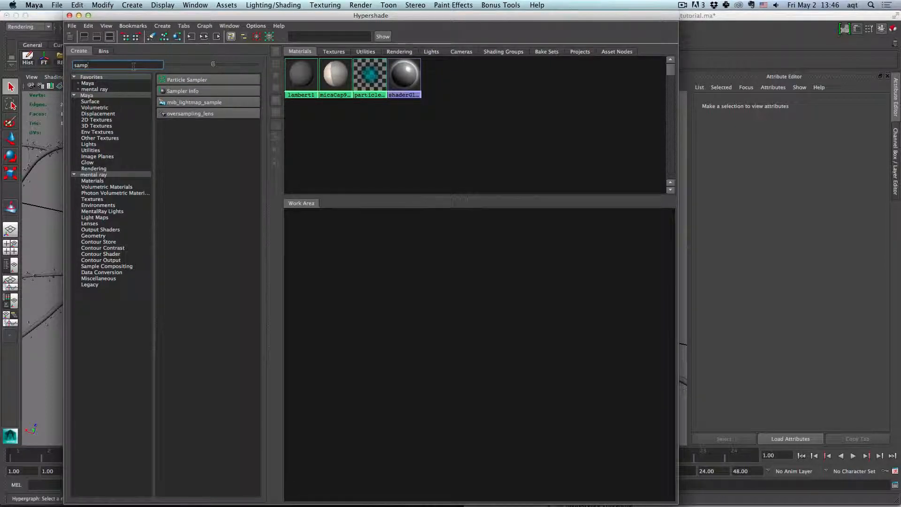
click(172, 90)
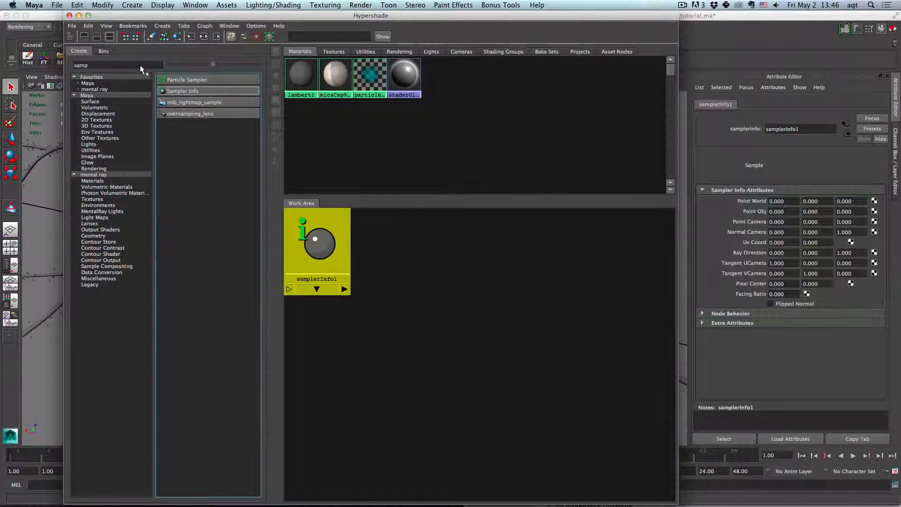
- Search for ramp and create a Ramp texture node
double_click(141, 65)
text(ramp)
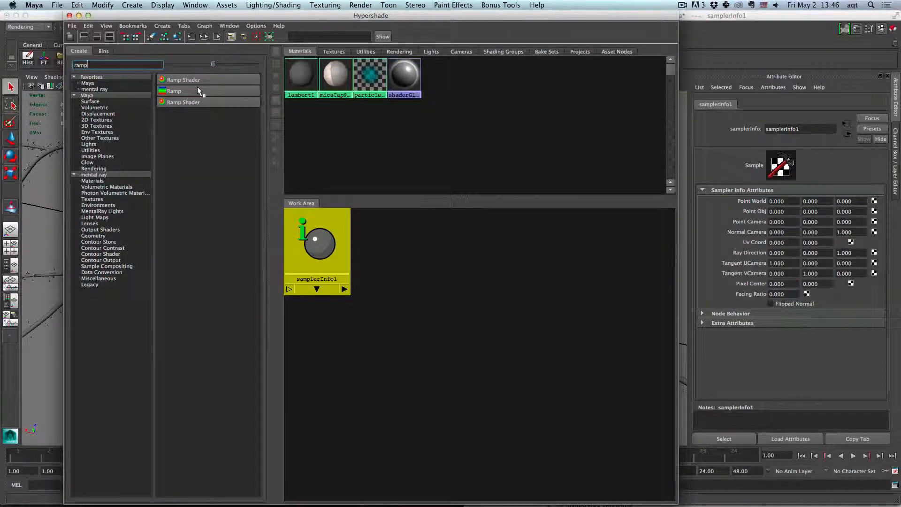
click(199, 90)
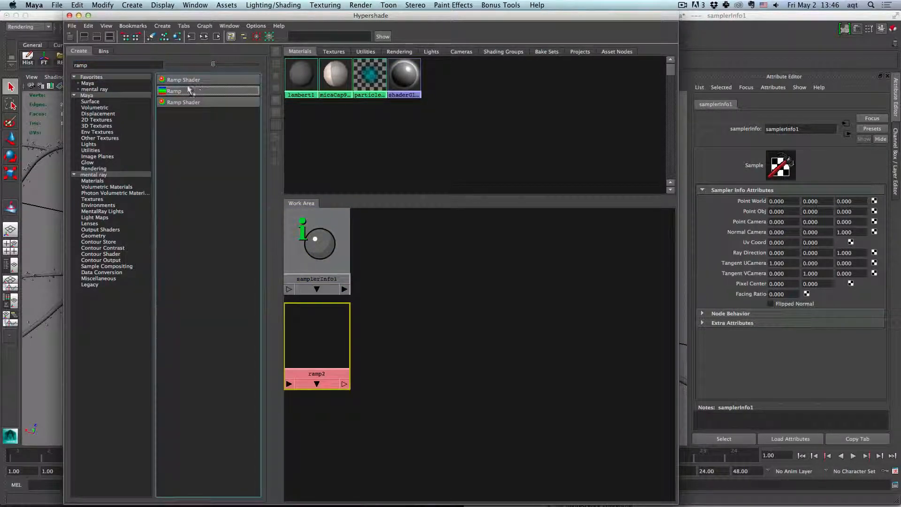
- Search for surface and create a Surface Shader node
double_click(127, 64)
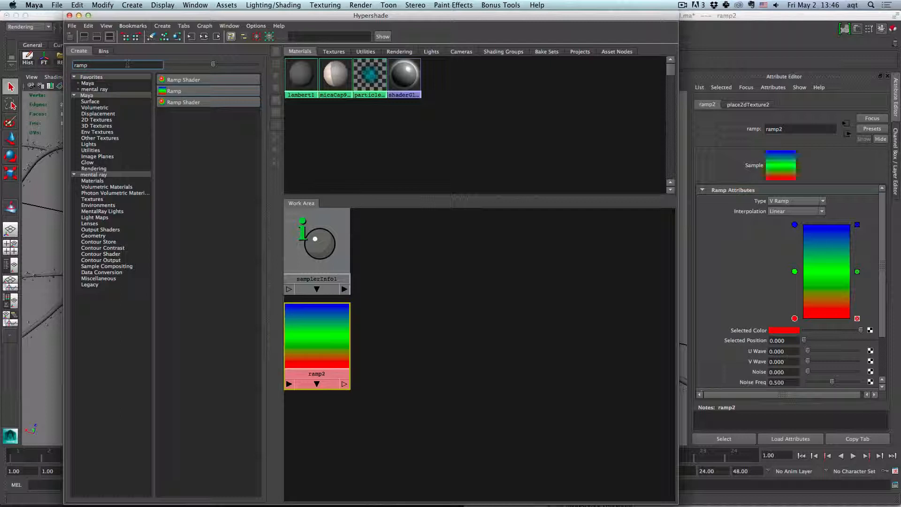
text(surface)
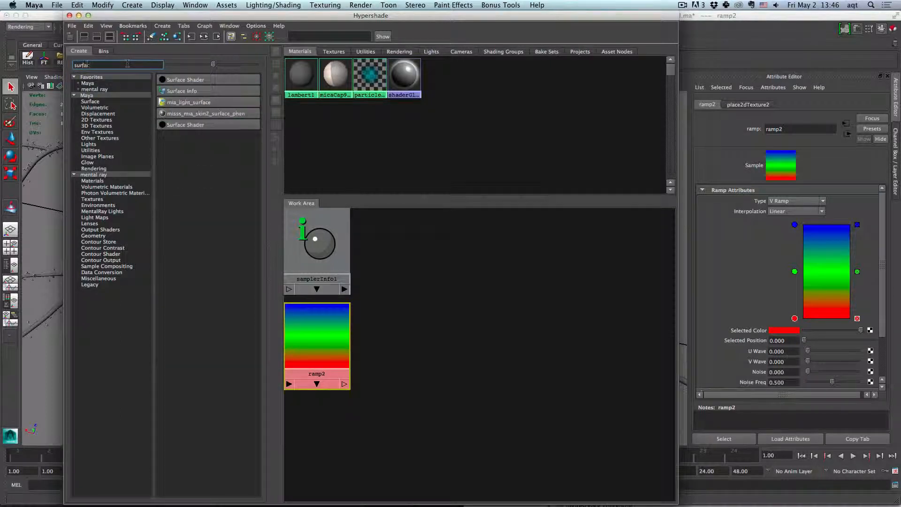
click(193, 80)
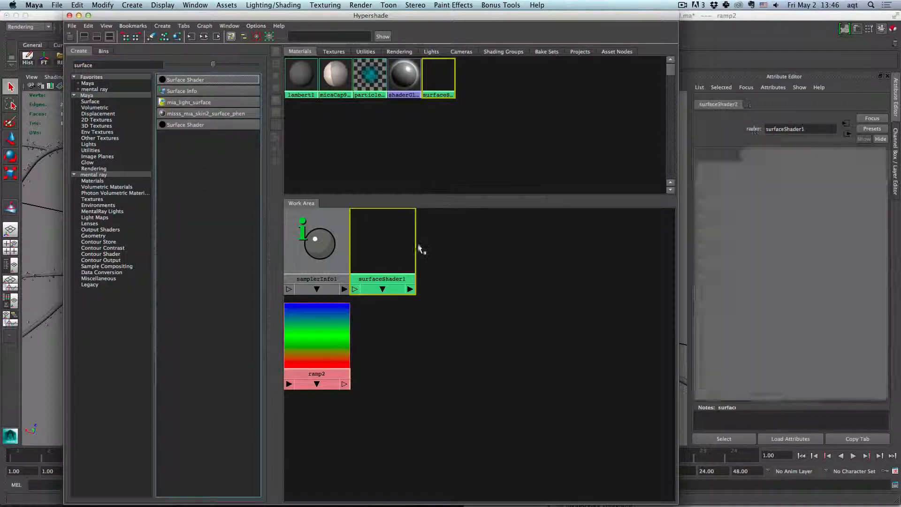
- Arrange the sampler info, ramp and surface shader nodes side by side in the work area
drag(434, 254, 493, 253)
drag(329, 339, 432, 266)
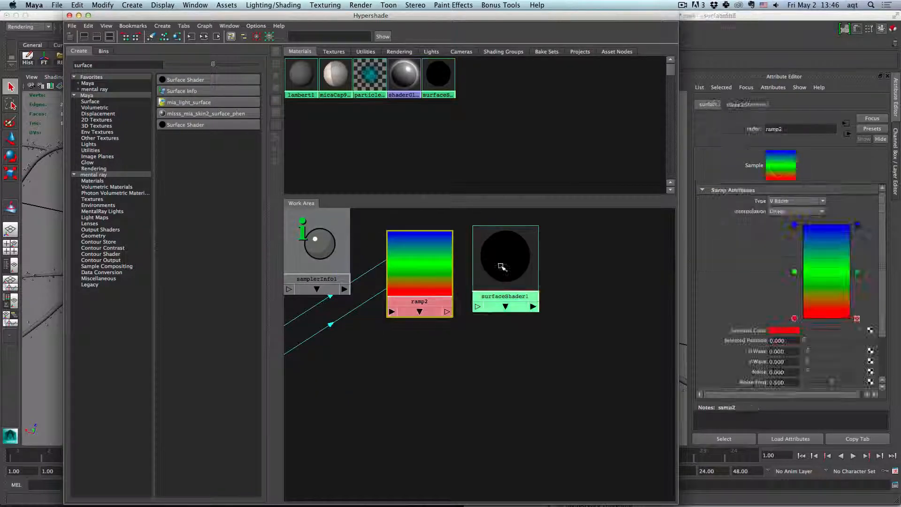
drag(491, 267, 544, 264)
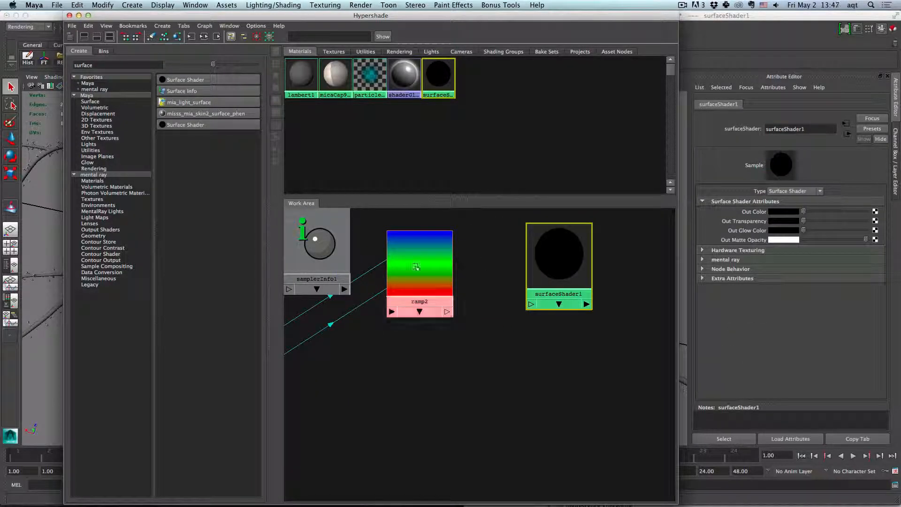
drag(415, 266, 470, 325)
- Connect the sampler info's facingRatio output to the ramp's vCoord input using the Connection Editor
click(344, 288)
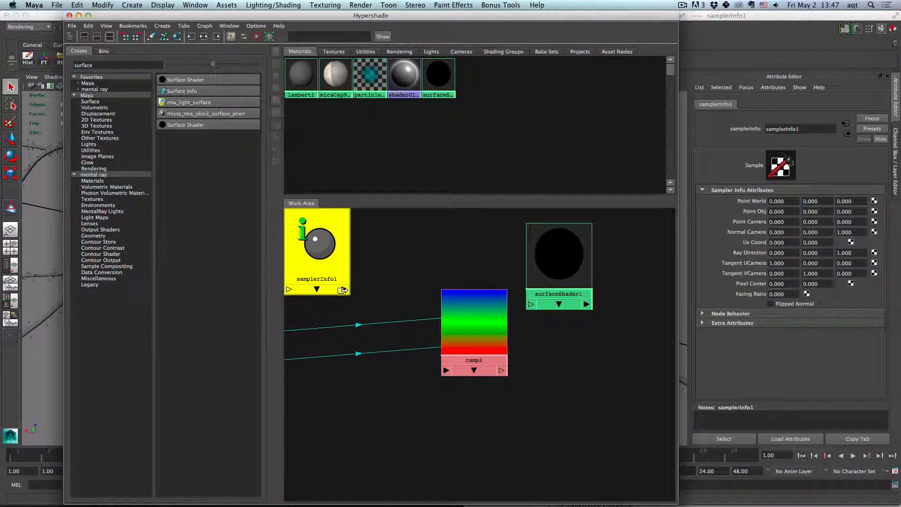
click(344, 289)
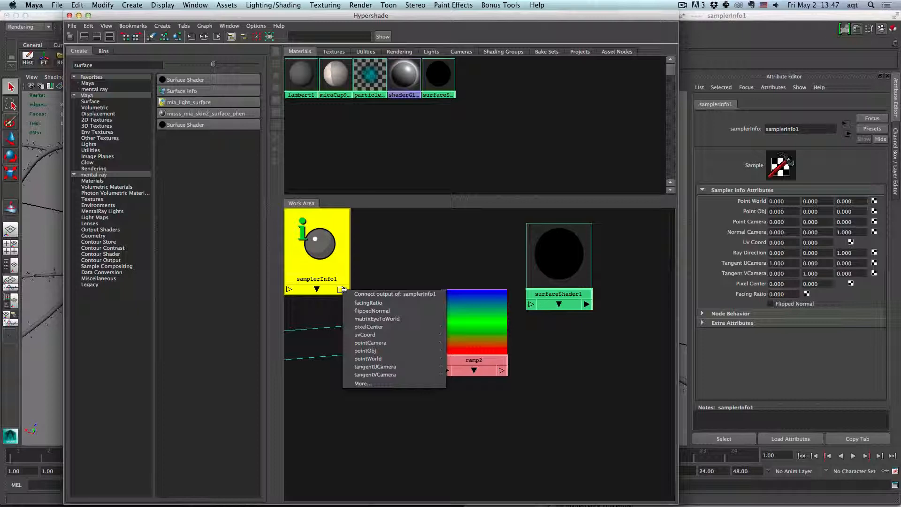
click(369, 302)
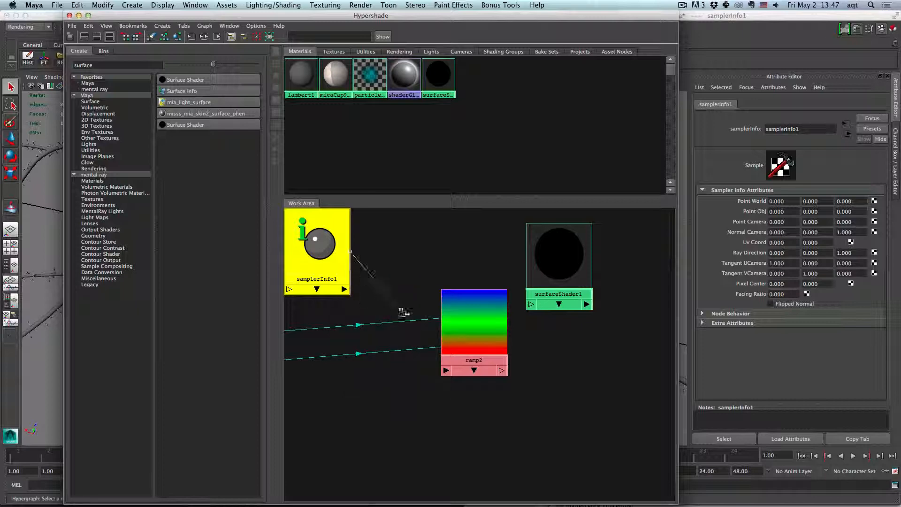
click(447, 371)
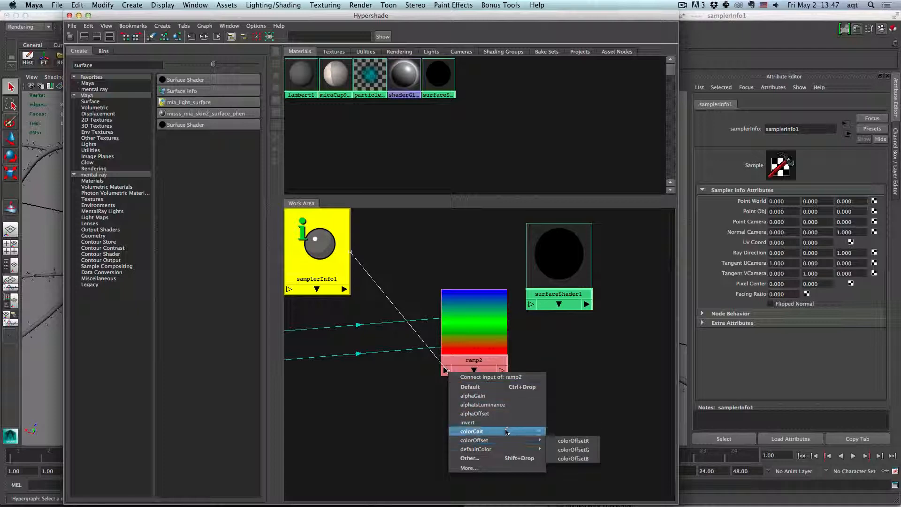
click(474, 458)
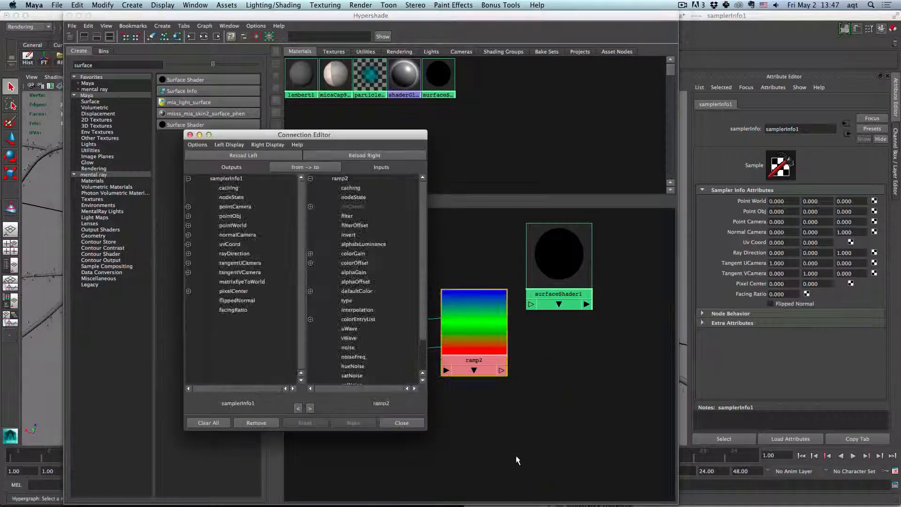
click(311, 207)
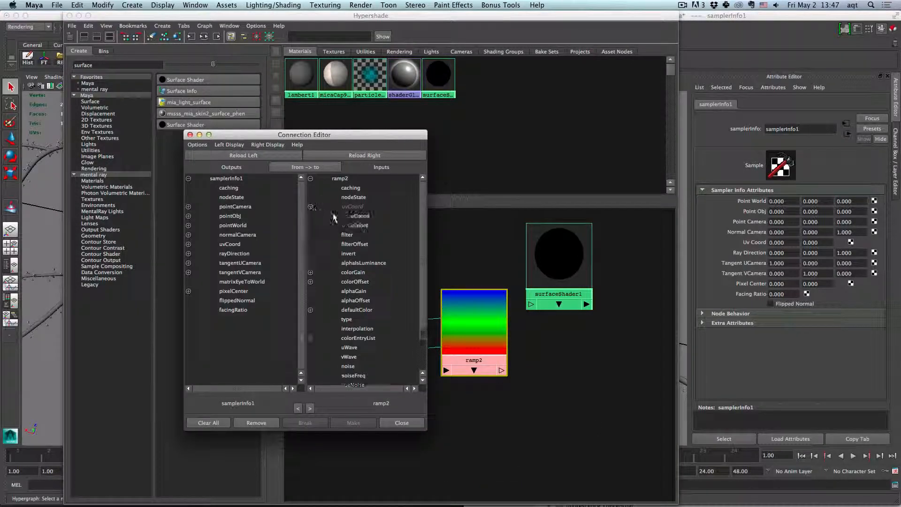
click(235, 310)
click(361, 225)
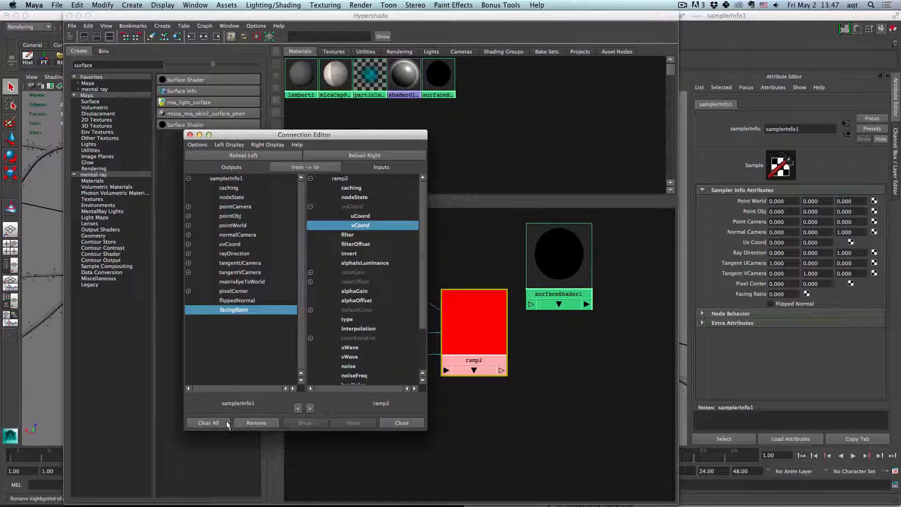
click(402, 424)
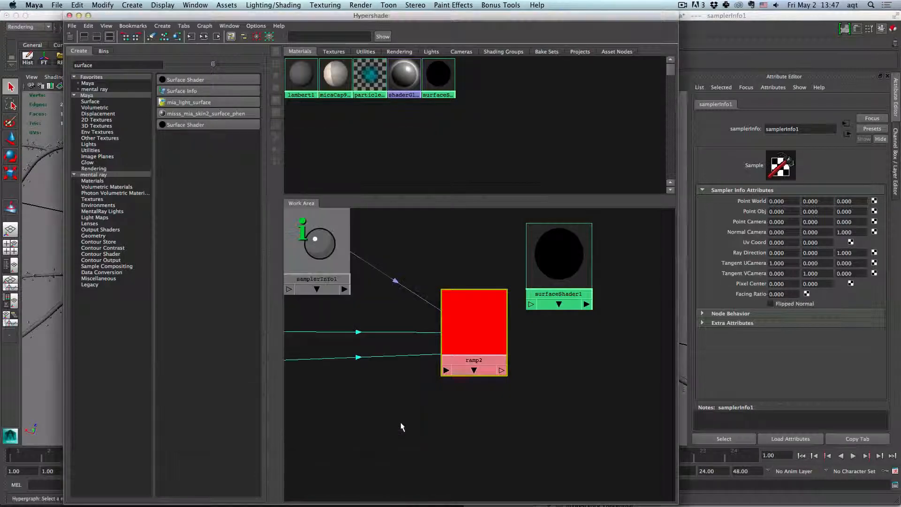
- Connect the ramp's outColor to the surface shader's outColor using the Connection Editor
click(502, 372)
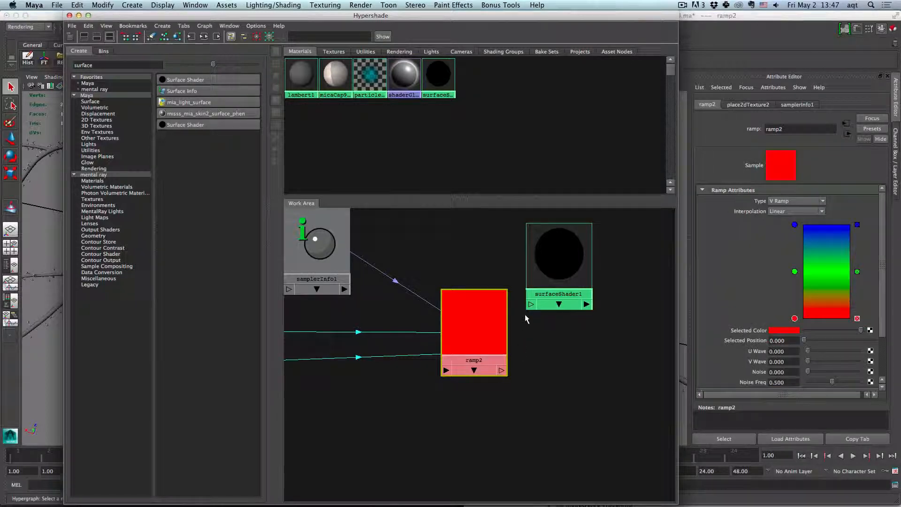
drag(527, 345, 531, 305)
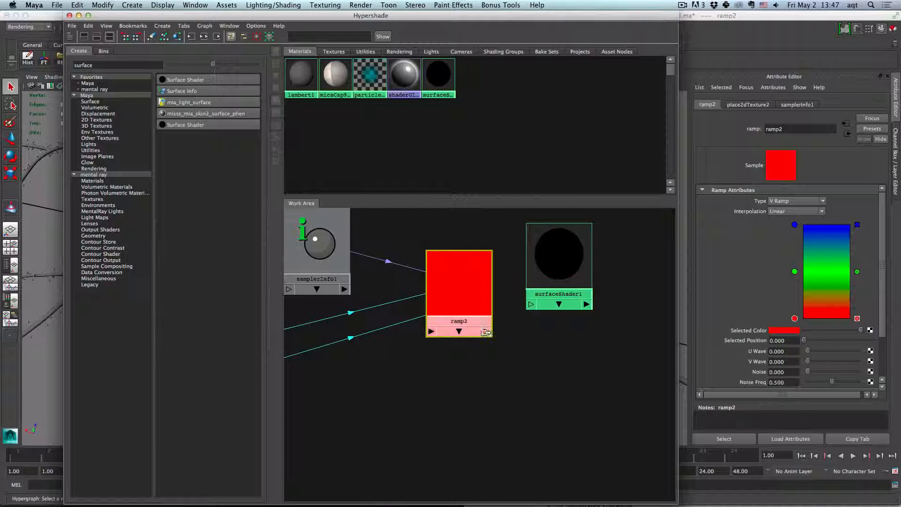
click(486, 331)
mouse_move(500, 352)
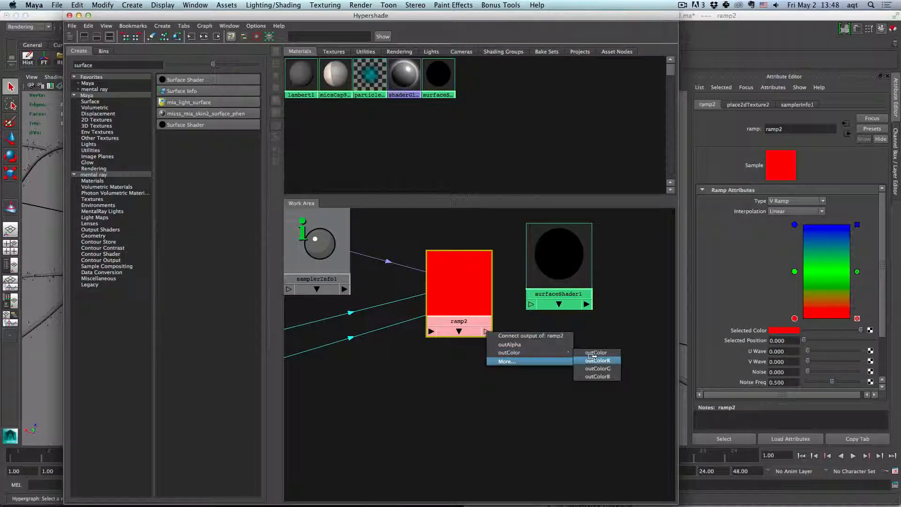
click(597, 354)
click(531, 308)
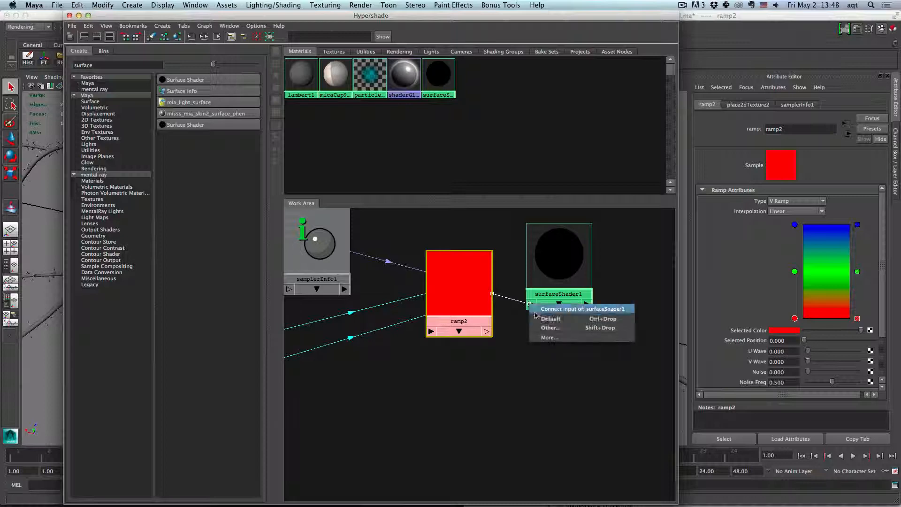
click(540, 325)
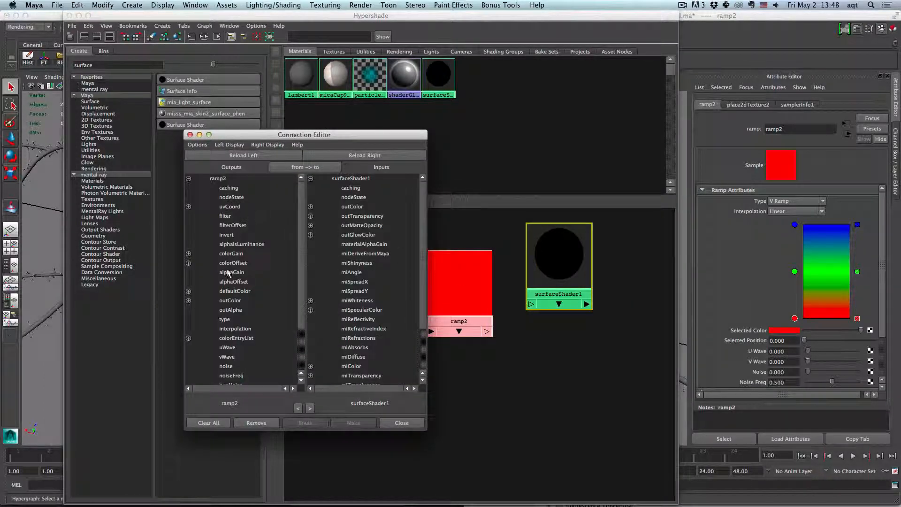
scroll(251, 357, down, 5)
scroll(262, 324, up, 5)
click(188, 300)
click(237, 302)
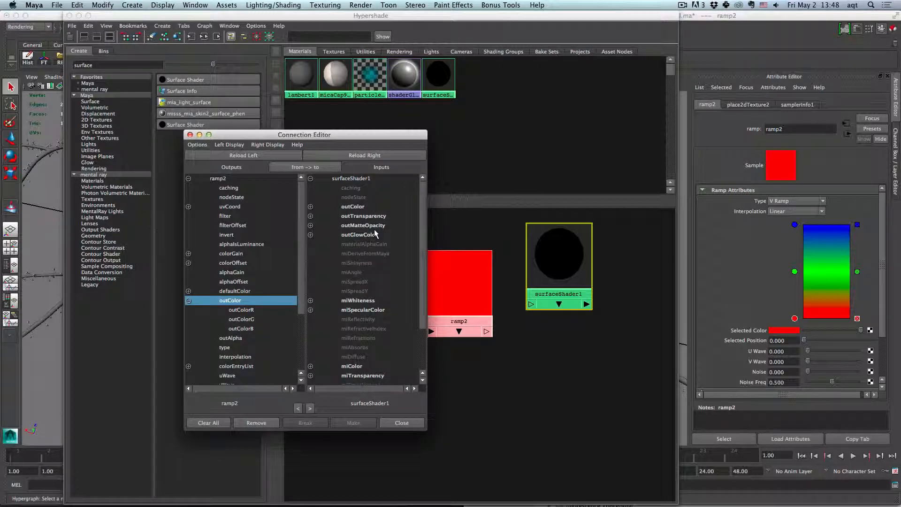
click(366, 208)
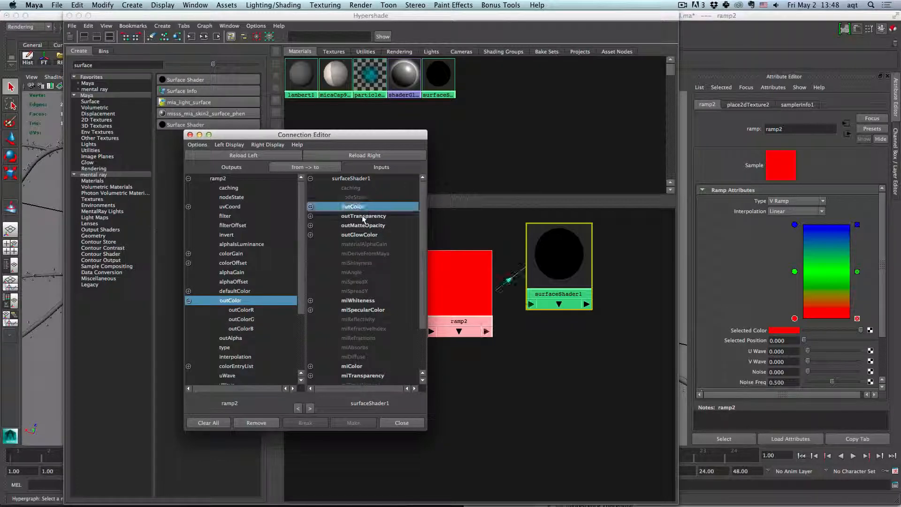
click(386, 423)
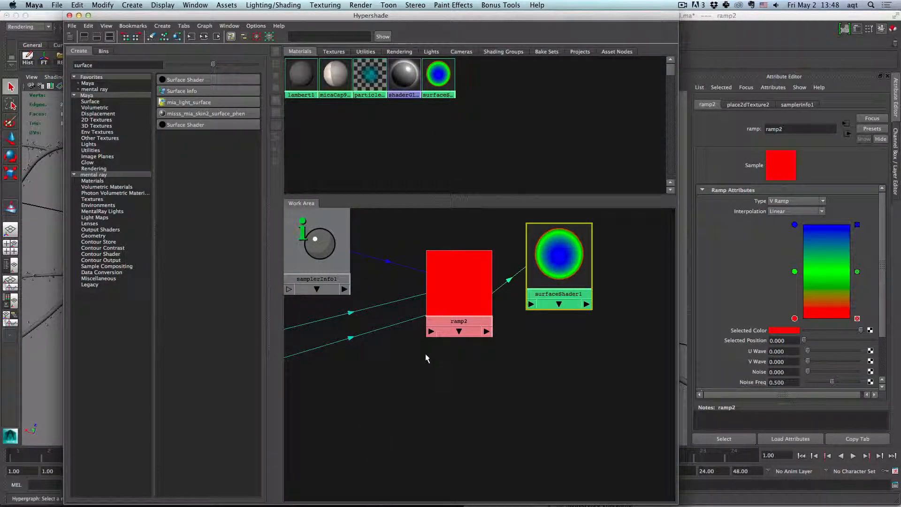
- Delete the green middle color entry from the ramp and close the Hypershade
click(468, 261)
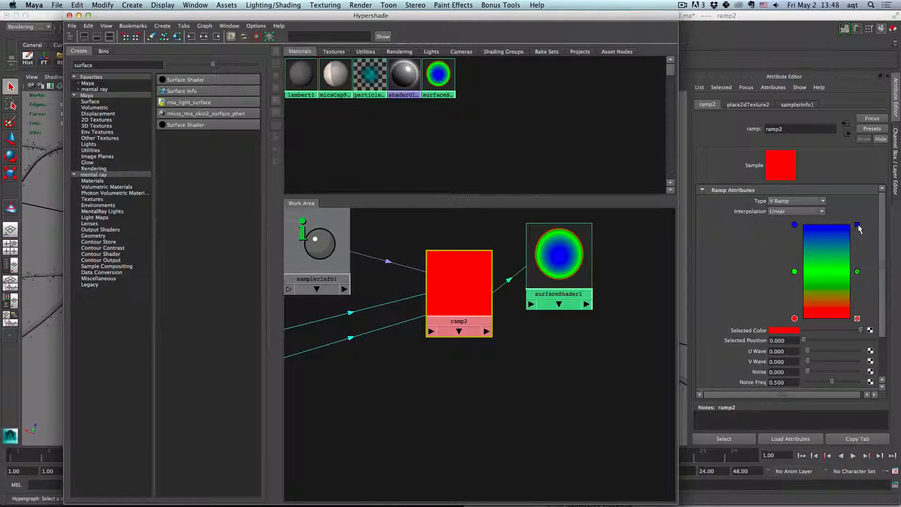
click(857, 273)
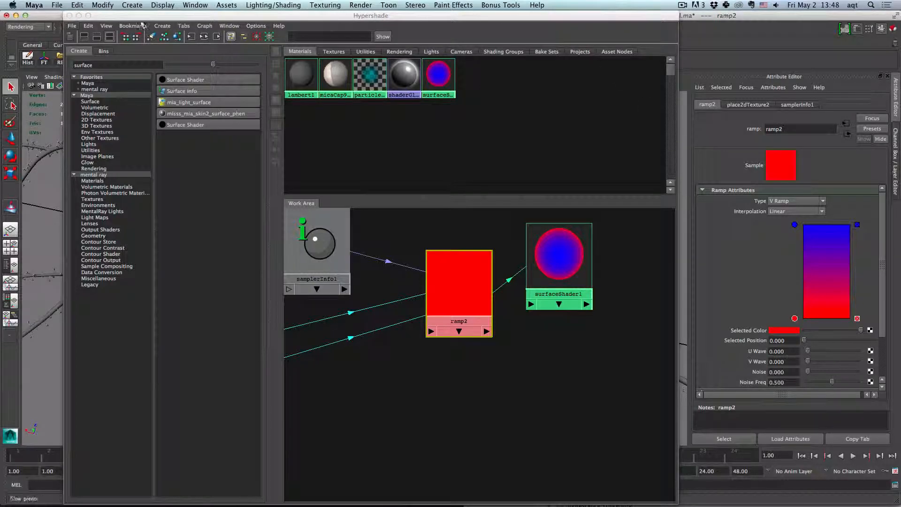
drag(128, 18, 1, 142)
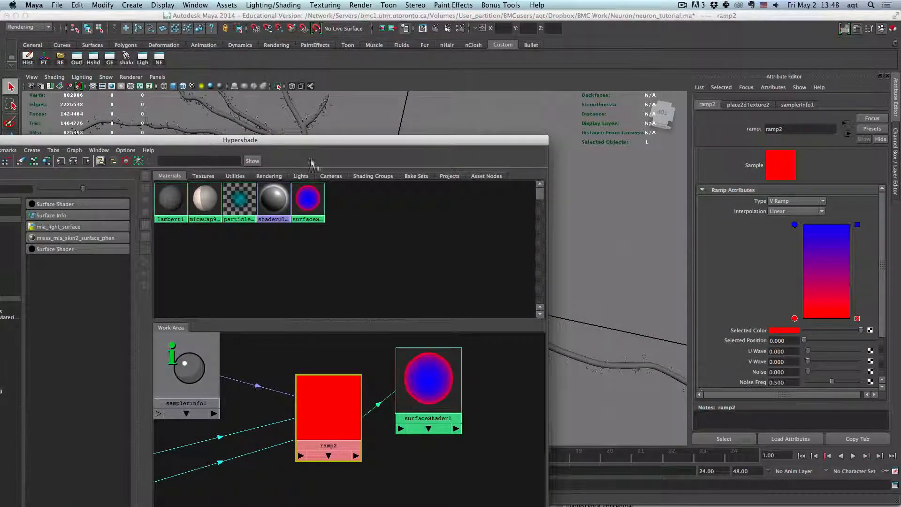
drag(361, 144, 531, 77)
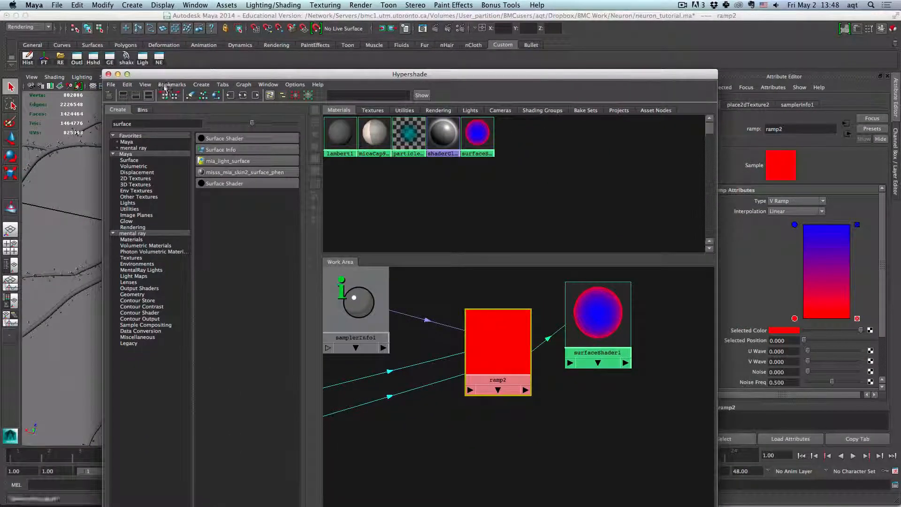
click(109, 74)
- Assign the existing surfaceShader1 material to the neuron mesh
click(376, 261)
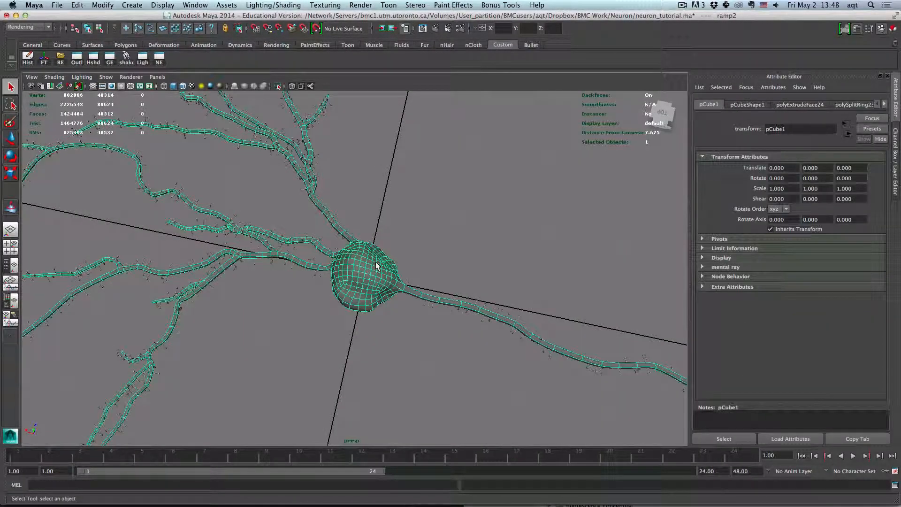
right_click(375, 261)
mouse_move(399, 442)
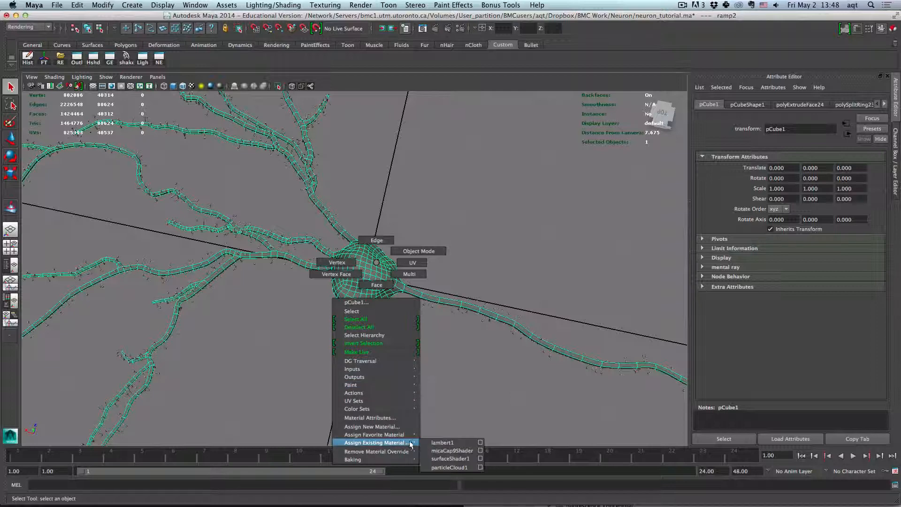
click(443, 450)
click(399, 322)
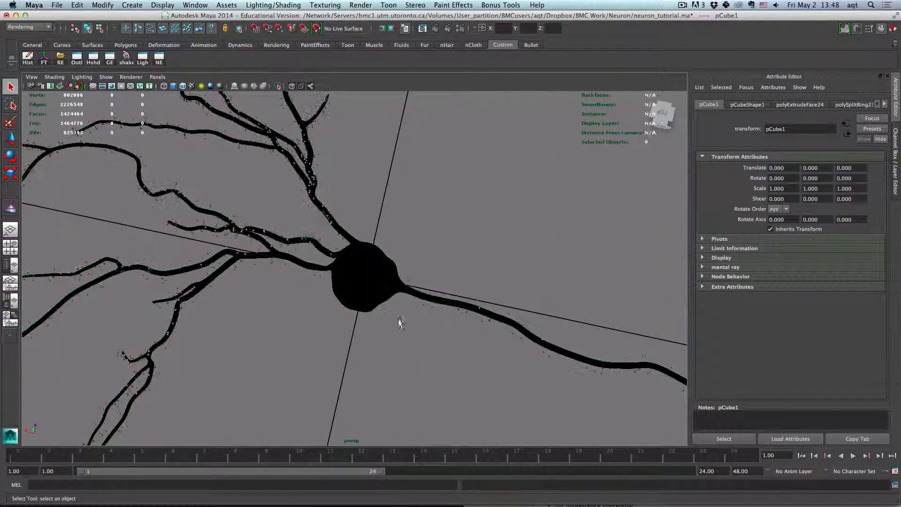
- Select the neuron mesh and delete its construction history
click(383, 284)
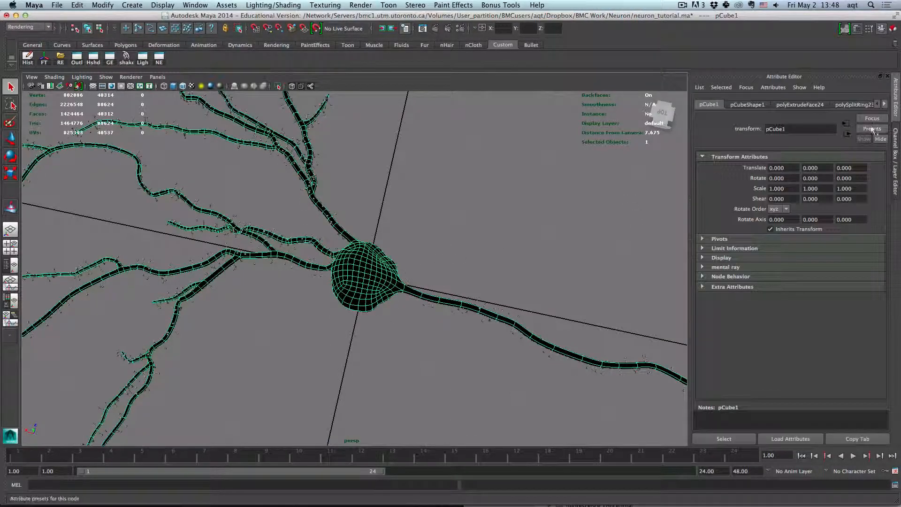
click(884, 104)
click(885, 104)
click(885, 104)
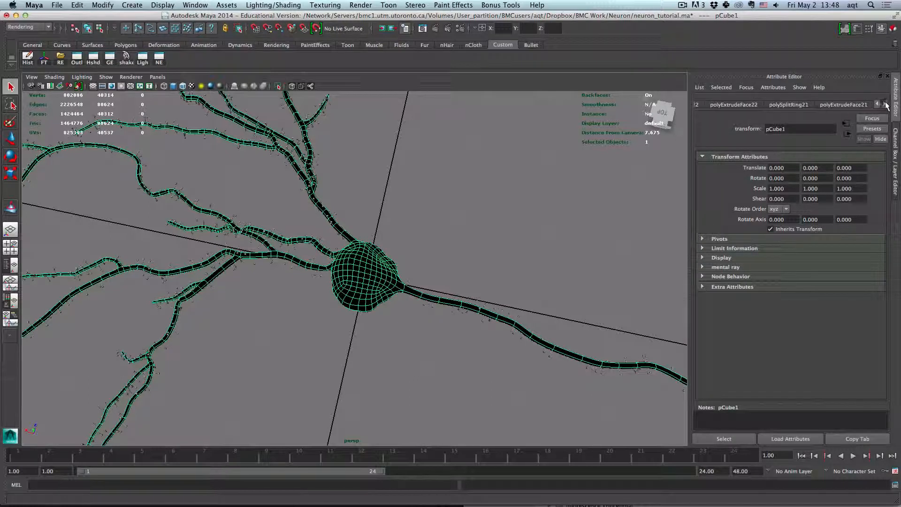
click(885, 104)
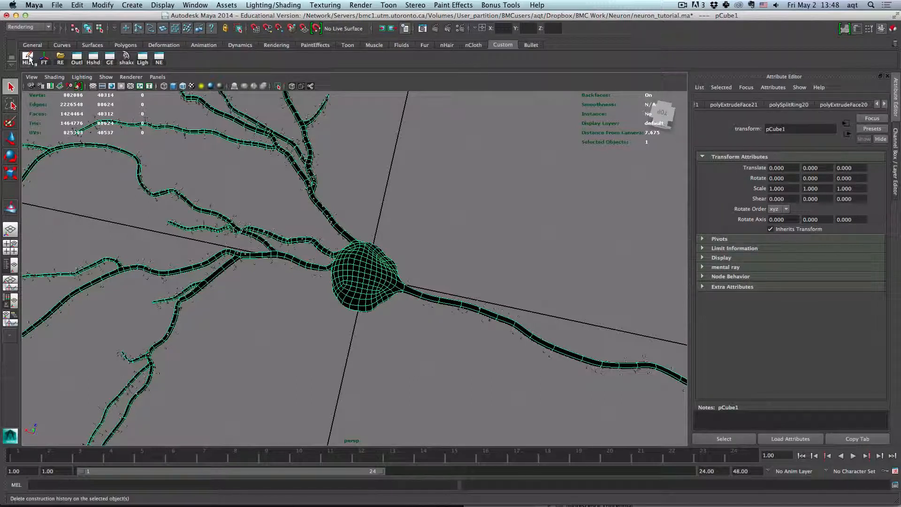
click(28, 59)
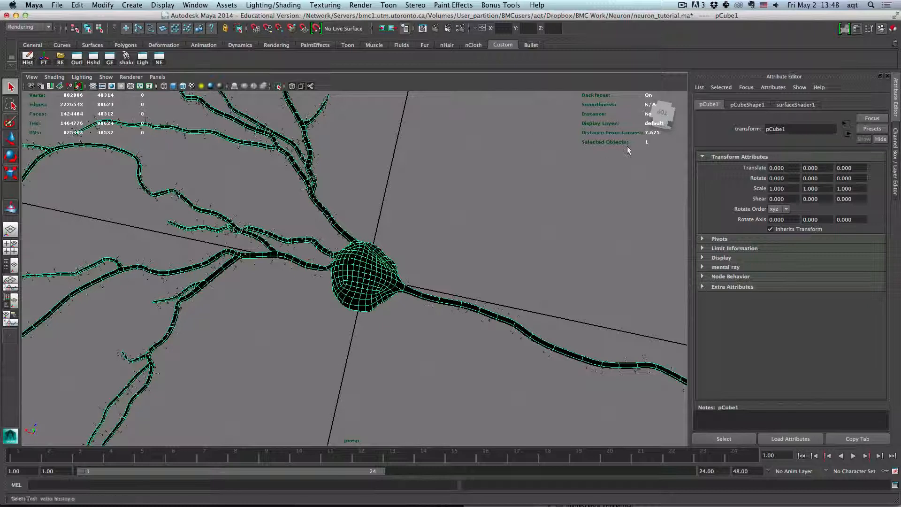
- Open the ramp from the surface shader's Out Color and recolor it from white at the bottom to black at the top
click(798, 105)
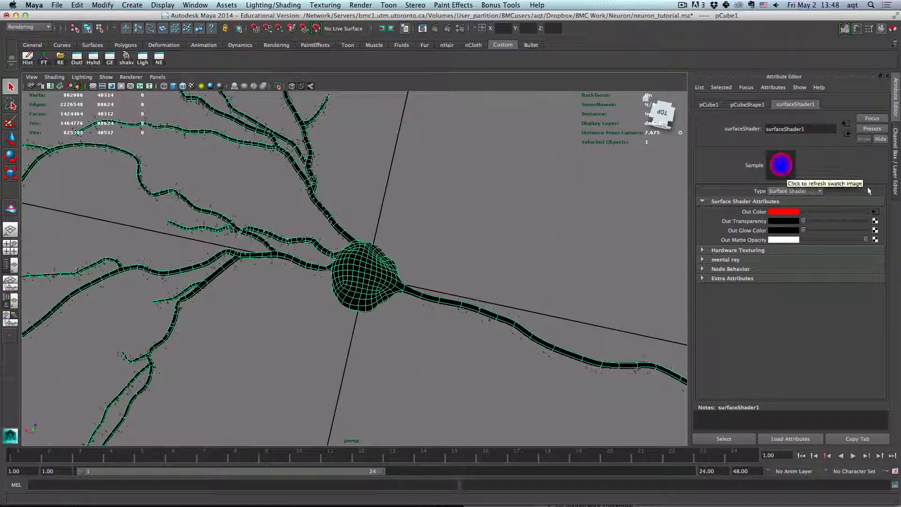
click(877, 211)
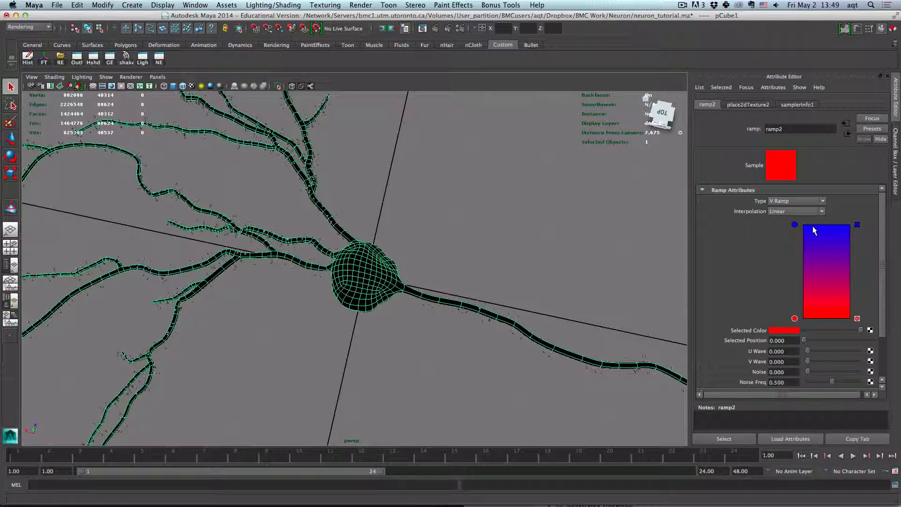
click(795, 224)
drag(808, 331, 879, 327)
click(794, 318)
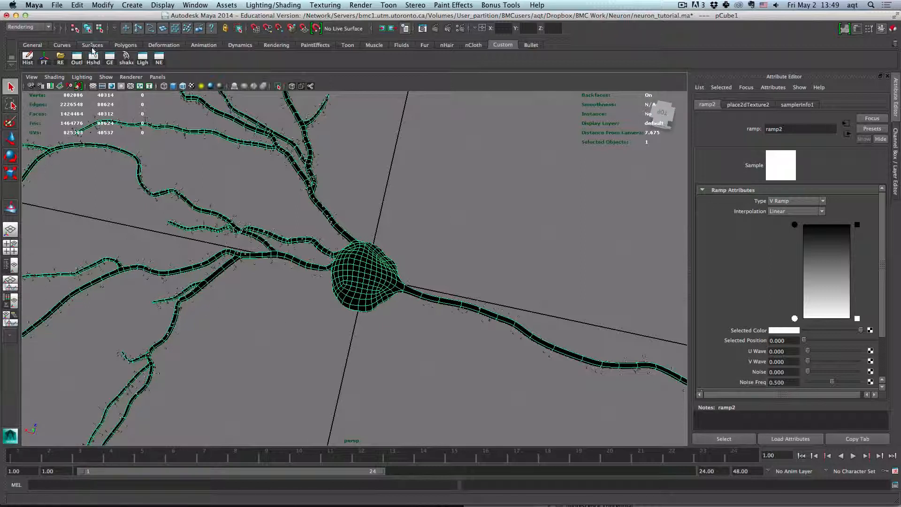
- Open the Hypershade, select the surface shader swatch to review it, and close the window
click(93, 56)
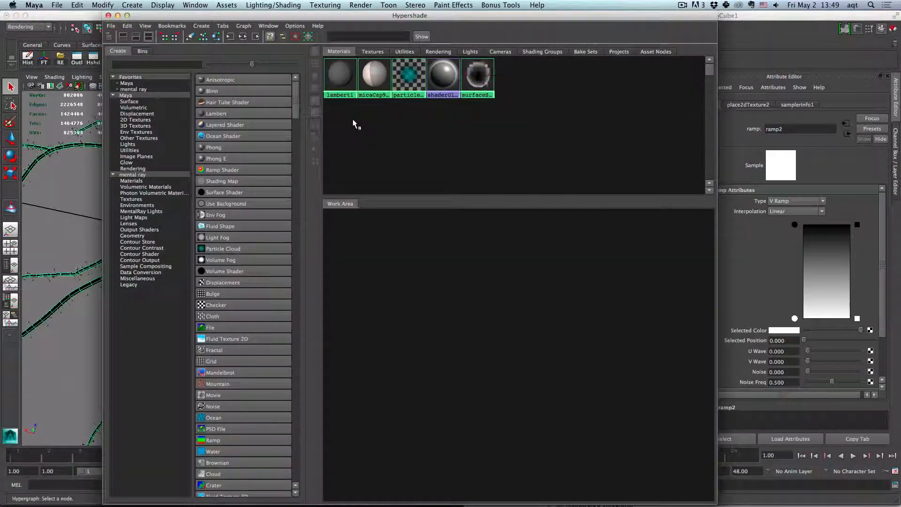
click(488, 76)
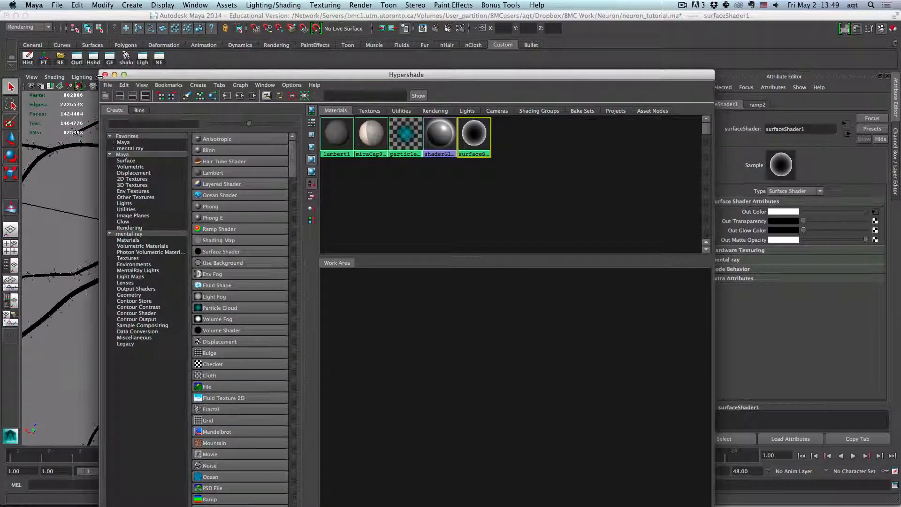
click(105, 74)
- Deselect everything, zoom in on the soma, and render the perspective view with mental ray
click(375, 201)
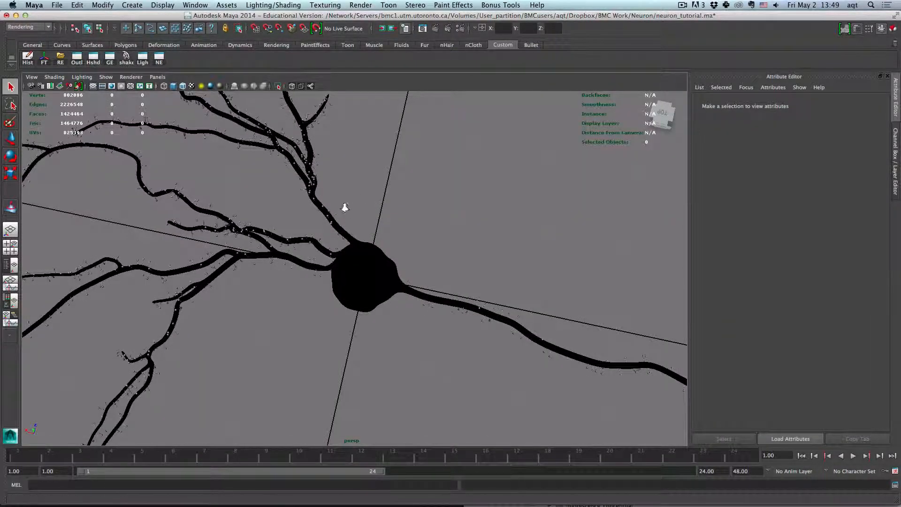
scroll(347, 209, up, 5)
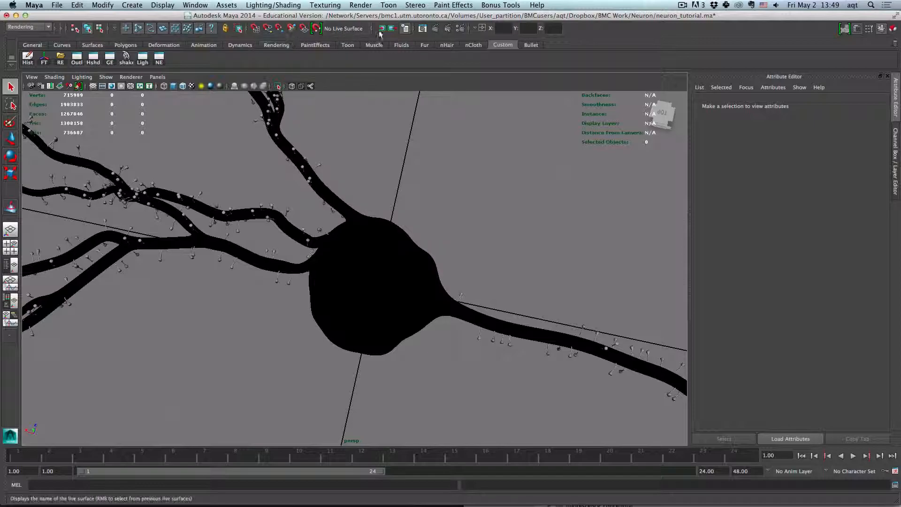
click(433, 29)
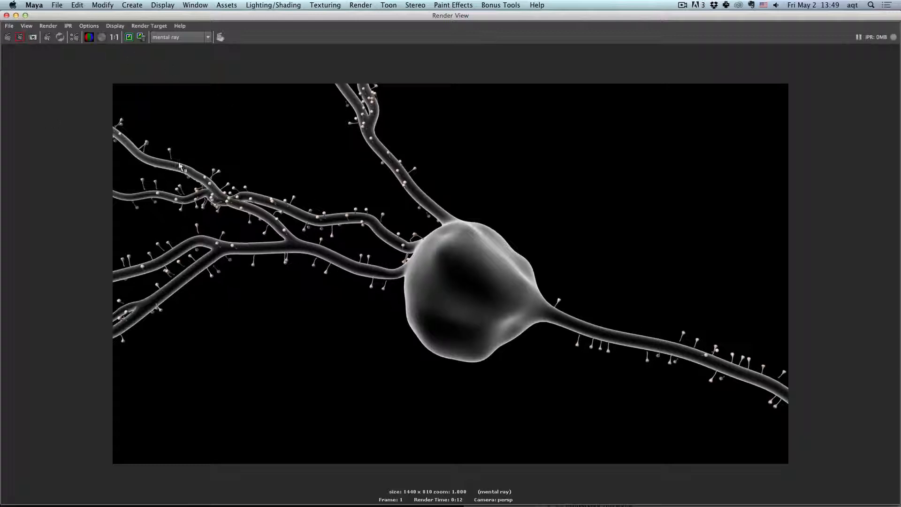
click(6, 15)
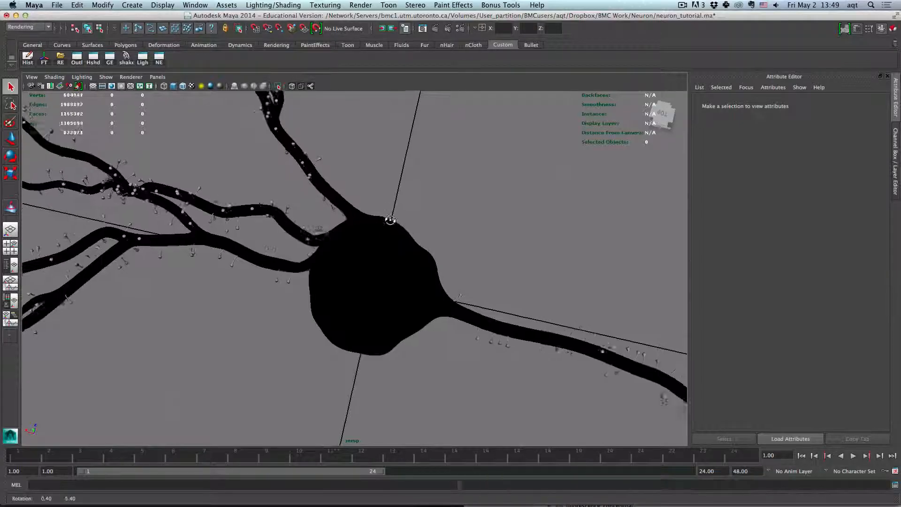
- Switch to the top view, frame the whole neuron, and render it with mental ray
drag(390, 220, 408, 212)
click(663, 115)
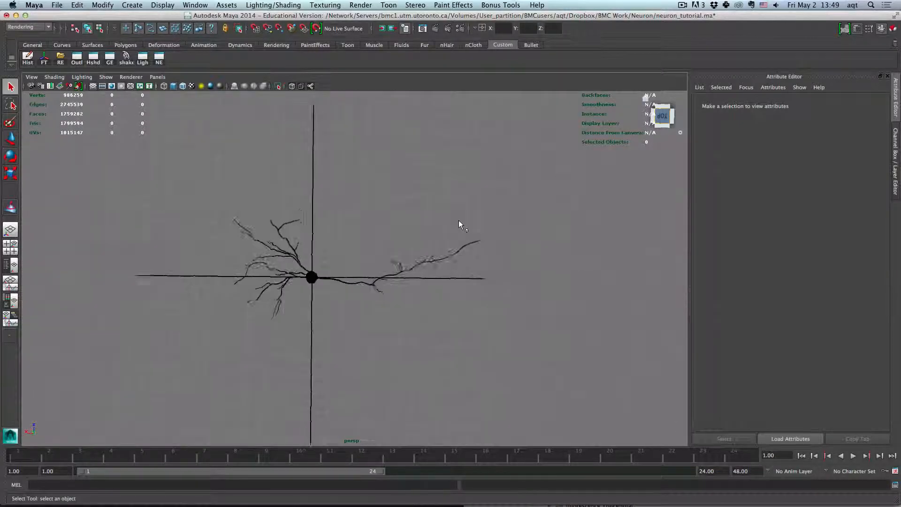
scroll(373, 280, up, 5)
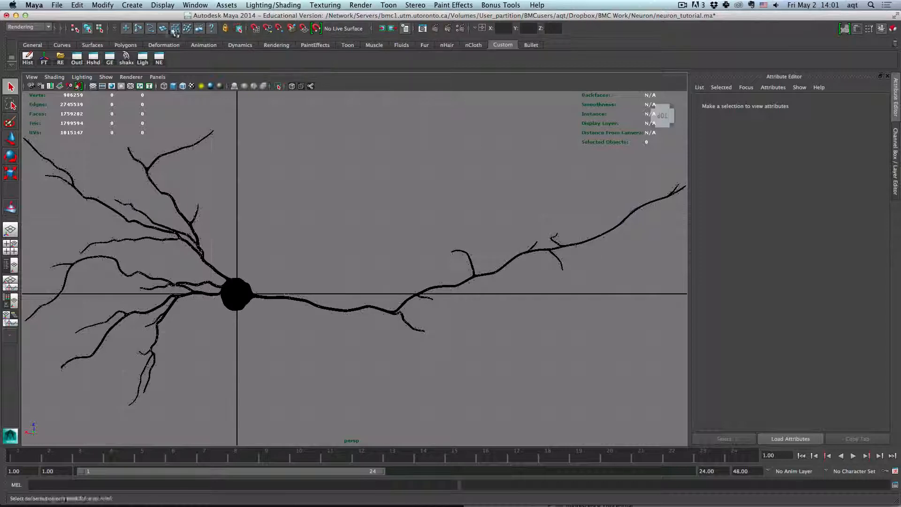
click(430, 29)
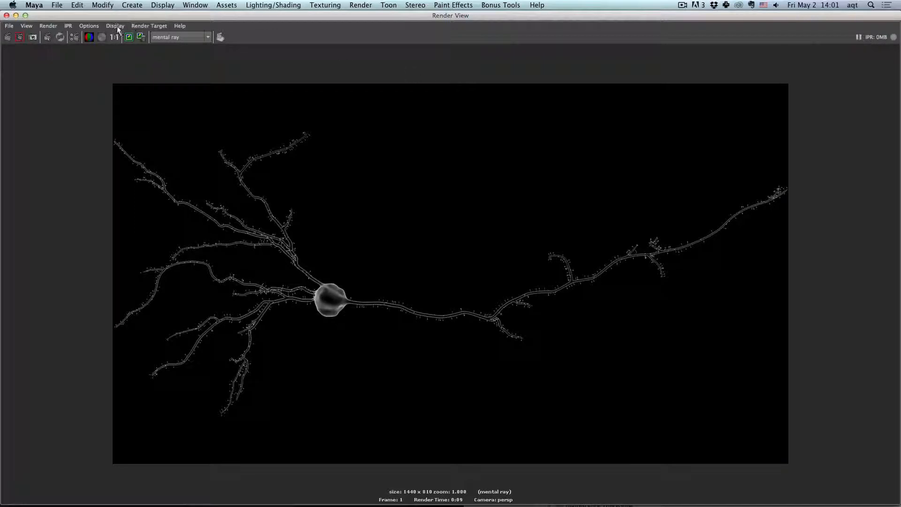
- Save the rendered image as neuron_render in TIFF format inside the Neuron Model Tutorial folder on the Desktop
click(8, 26)
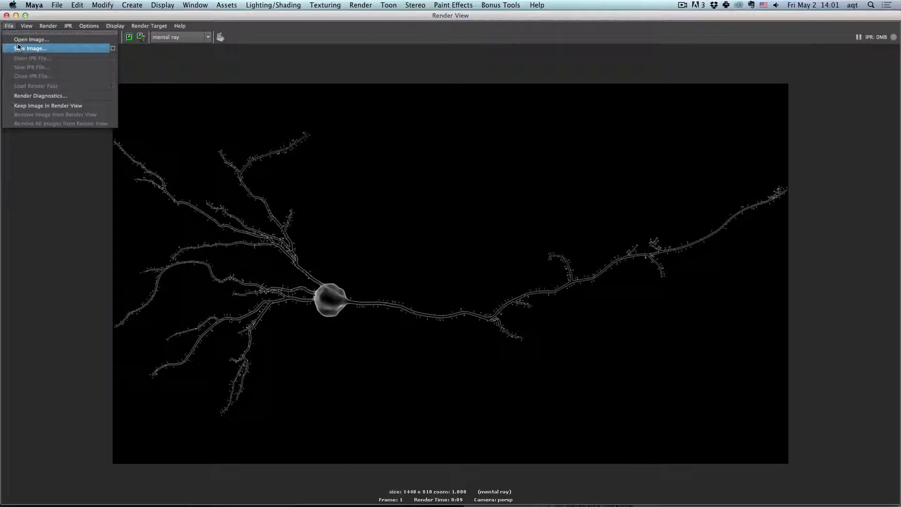
click(28, 49)
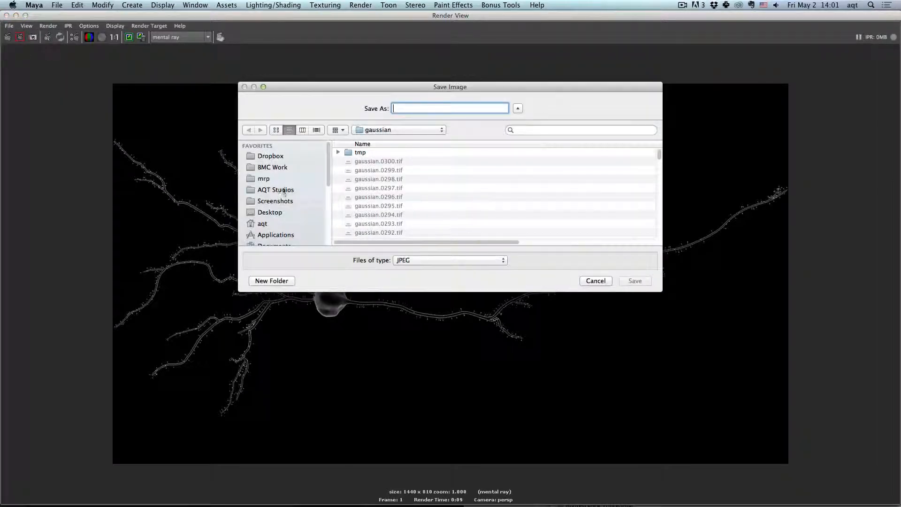
click(281, 213)
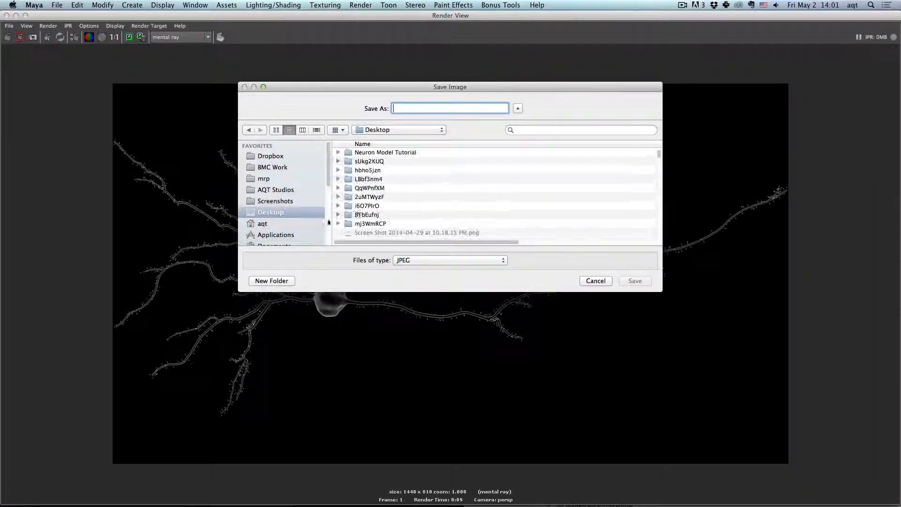
double_click(389, 152)
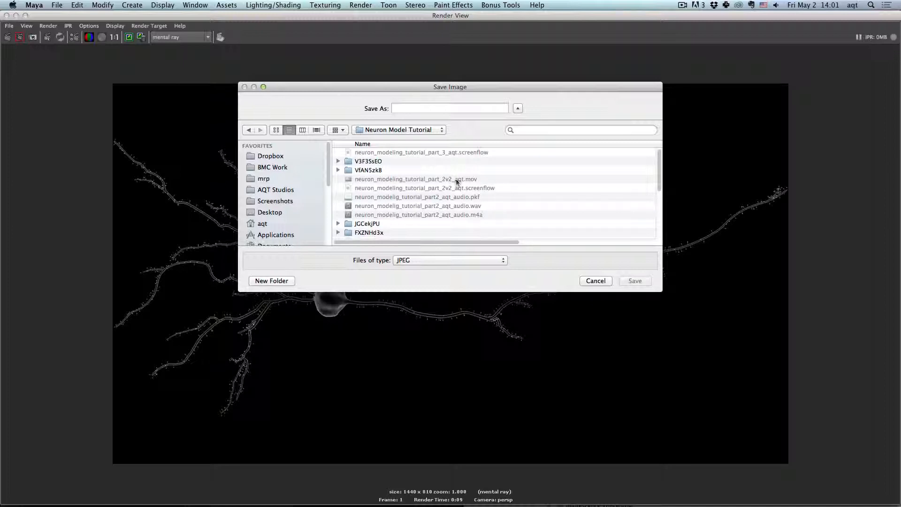
click(414, 107)
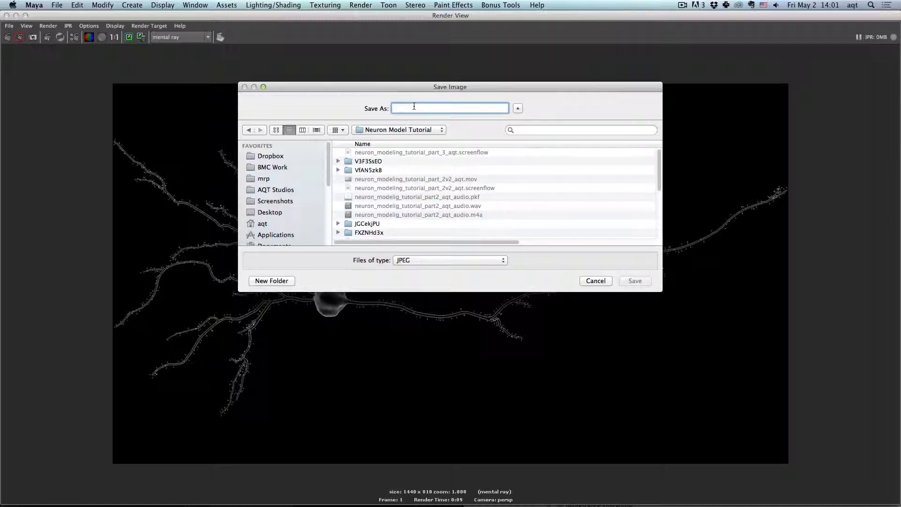
scroll(457, 177, down, 5)
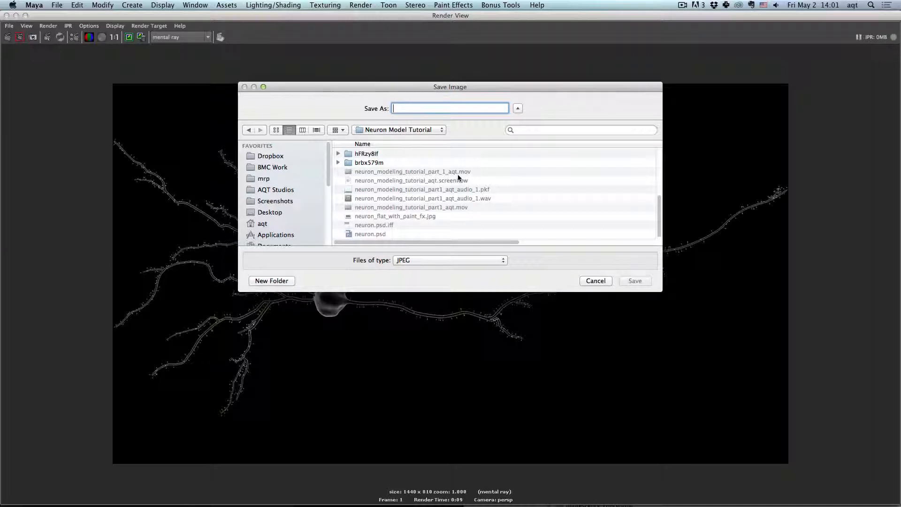
text(neuron_re)
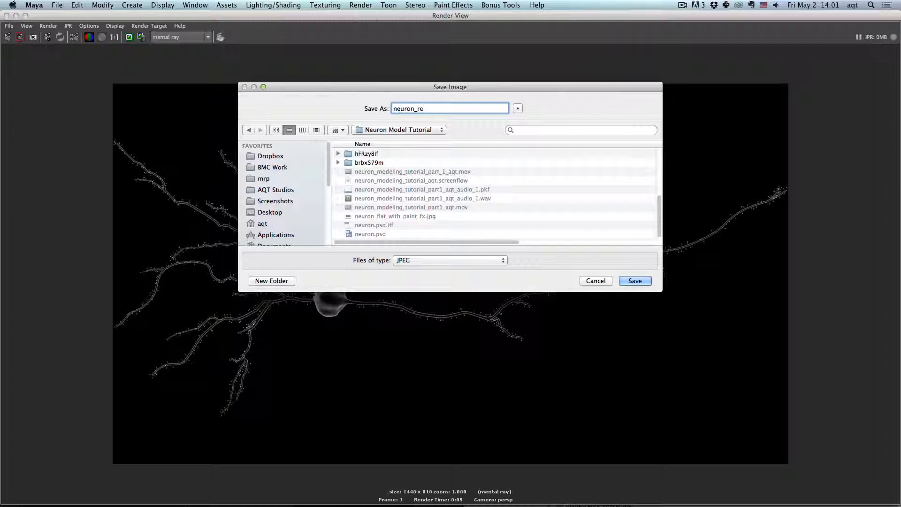
text(nder)
click(435, 261)
click(446, 395)
click(648, 284)
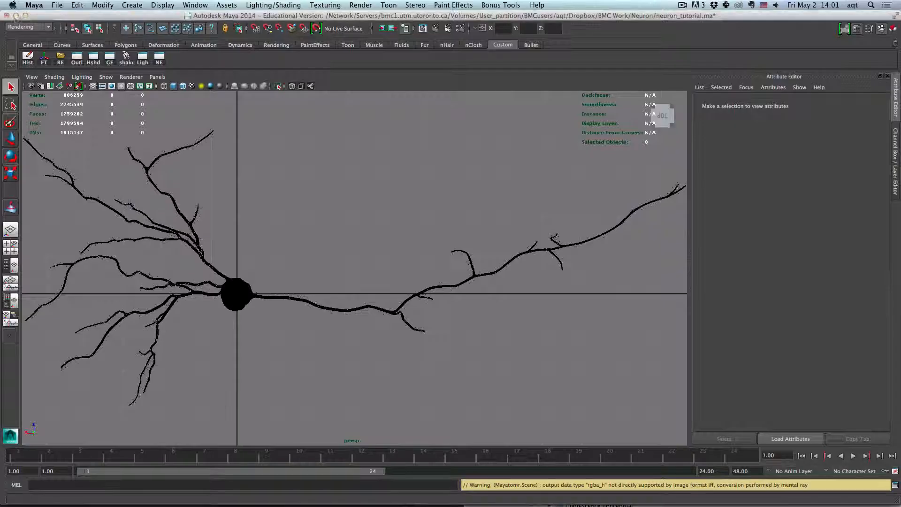
- Switch to After Effects, dismiss the welcome screen, and import neuron_render.tif from the Neuron Model Tutorial folder
click(7, 15)
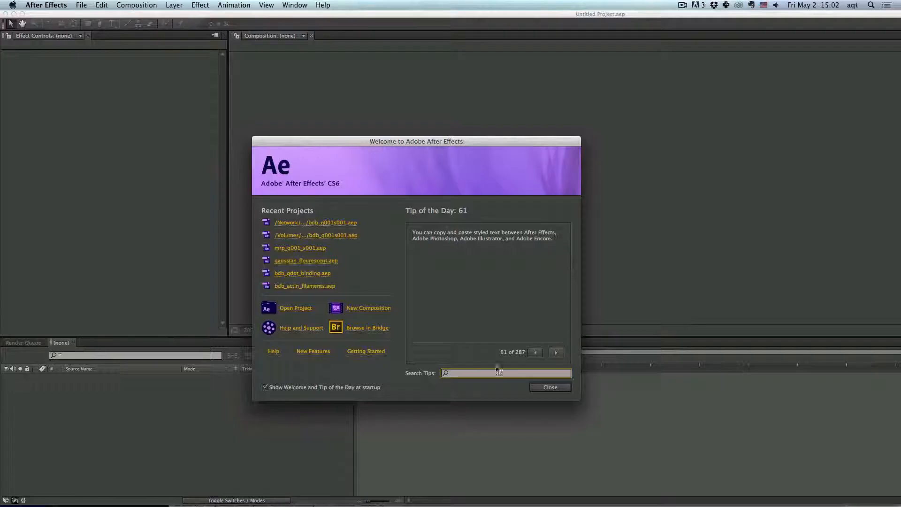
click(547, 387)
key(super+Tab)
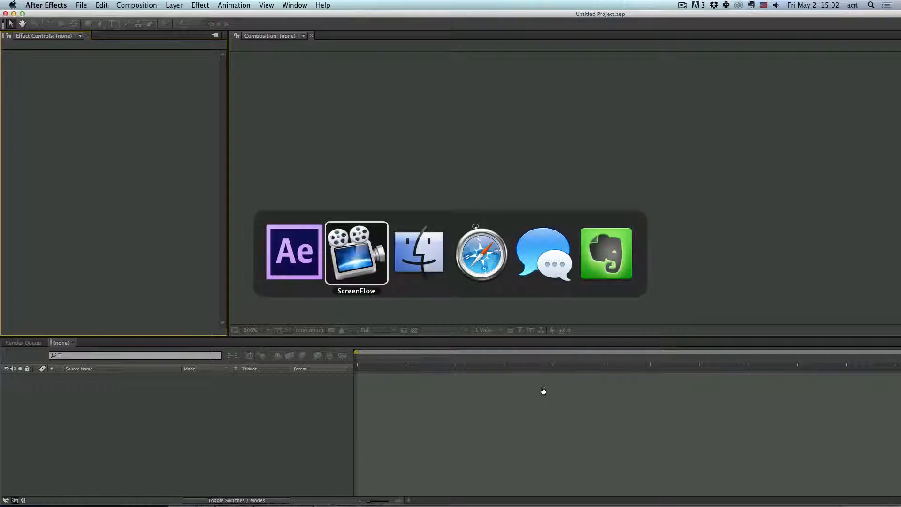
key(super+Tab)
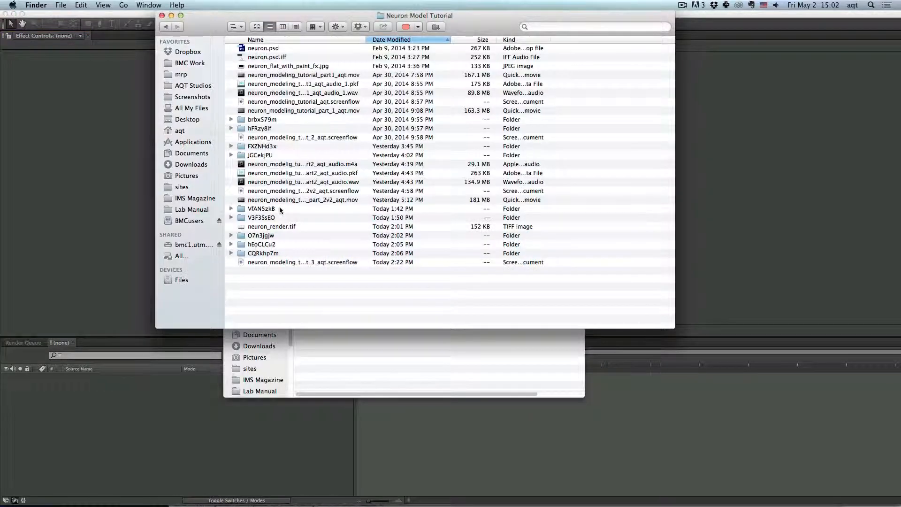
drag(279, 227, 124, 220)
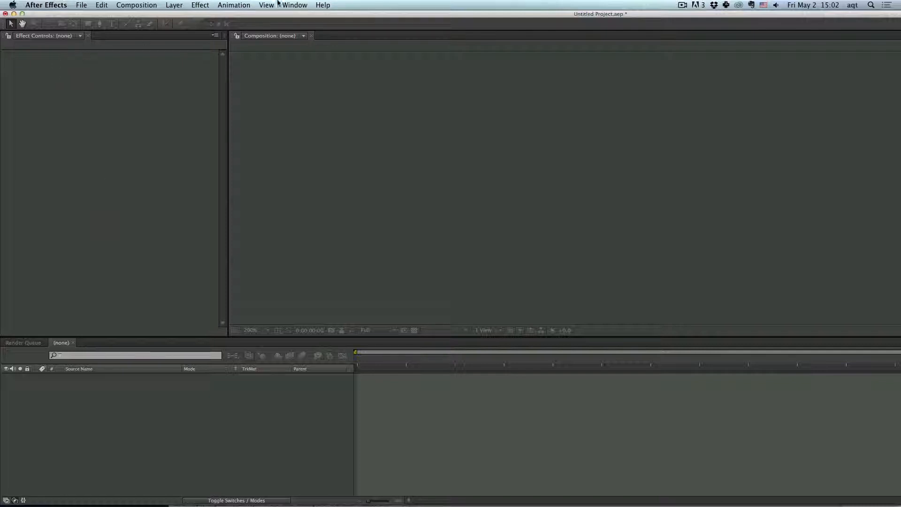
- Reset the All Panels workspace to its original layout
click(295, 4)
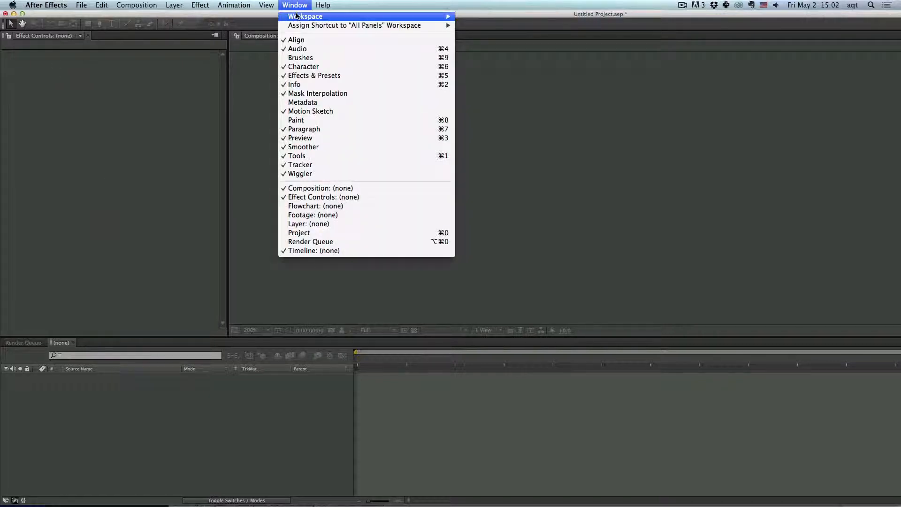
mouse_move(299, 17)
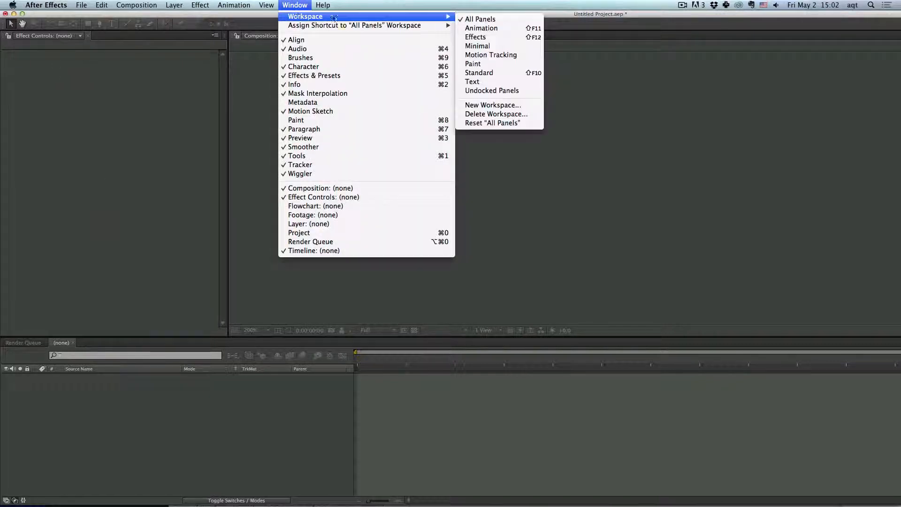
click(488, 123)
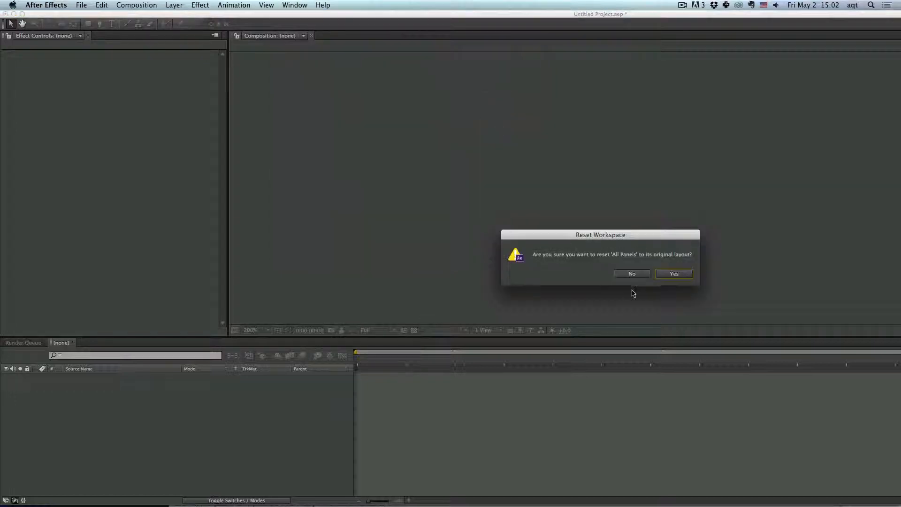
click(664, 274)
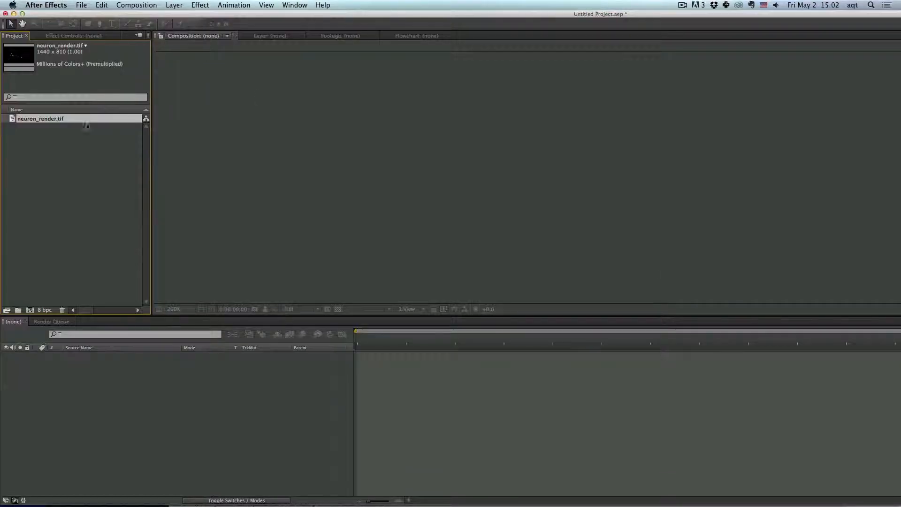
- Create a new composition from the neuron_render.tif footage and fit it in the composition viewer
click(75, 125)
click(72, 120)
drag(45, 120, 429, 141)
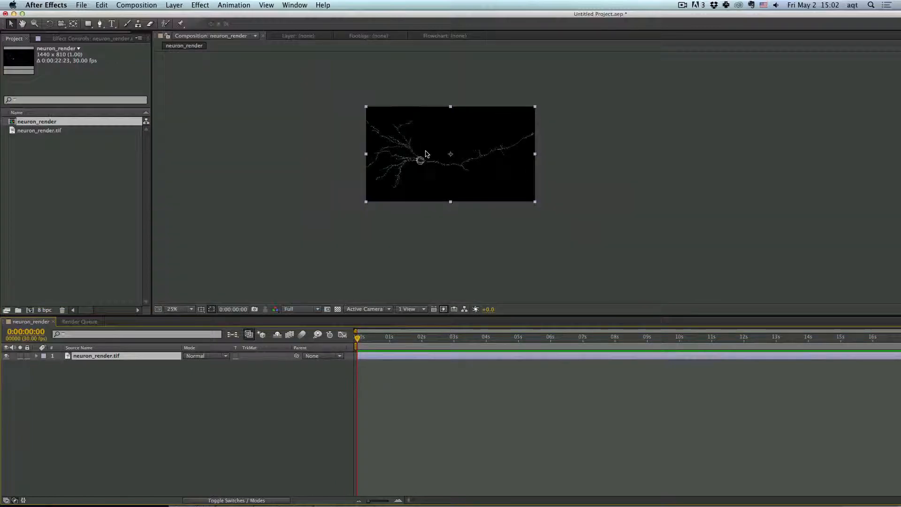
scroll(427, 154, up, 2)
click(294, 172)
click(123, 168)
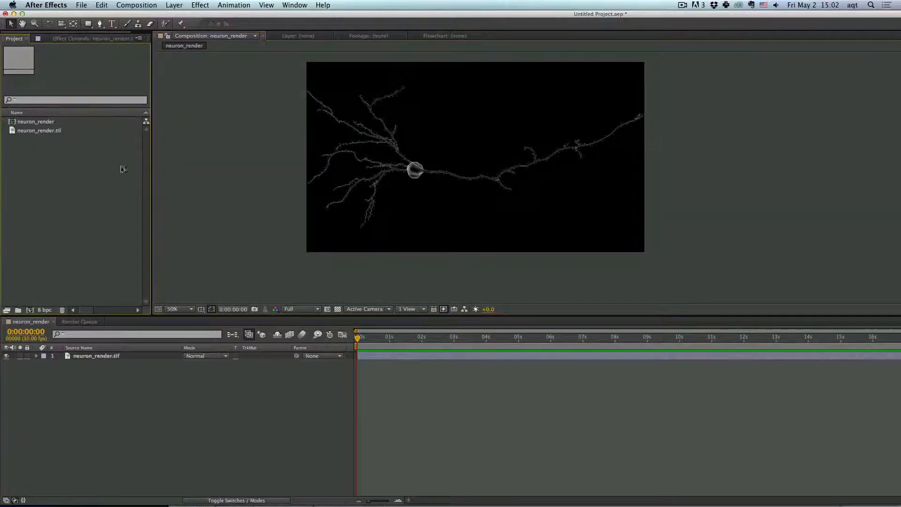
click(257, 182)
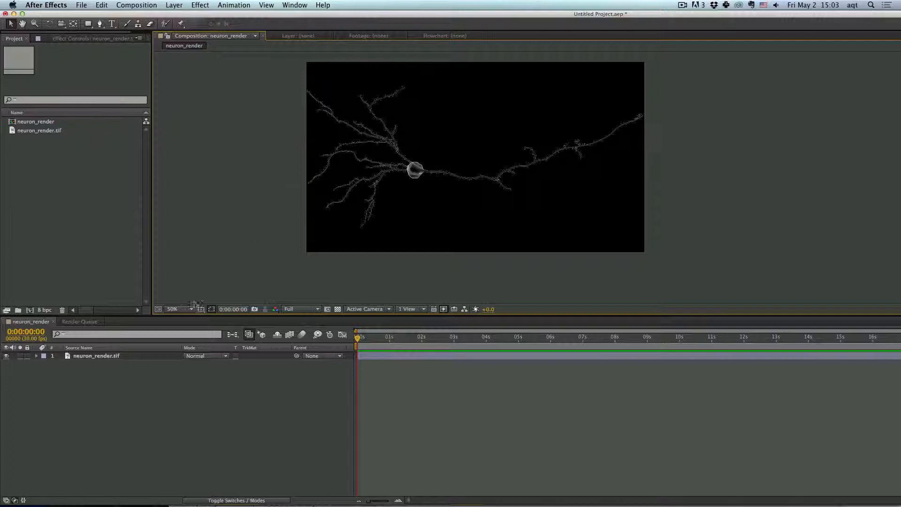
- Set the composition's background color to a near-white D8D3D3 in Composition Settings
right_click(157, 385)
click(183, 404)
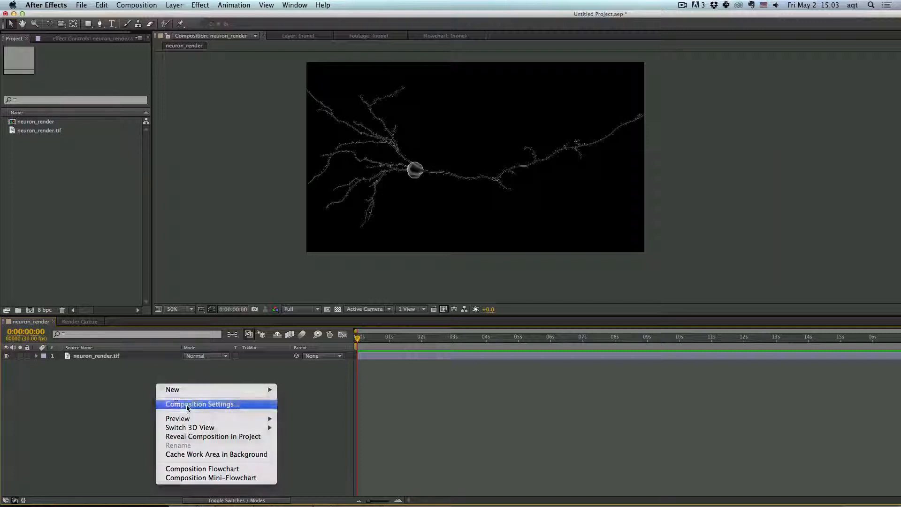
drag(842, 114, 385, 147)
click(404, 323)
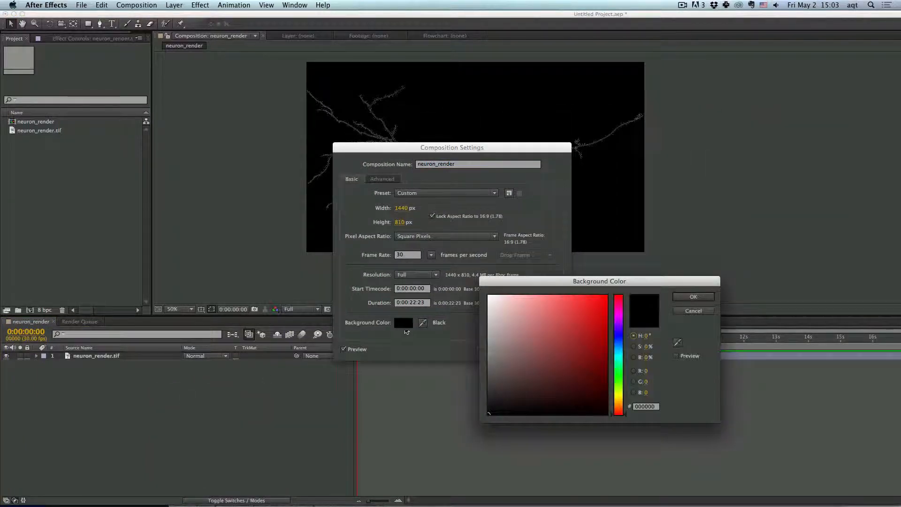
click(490, 313)
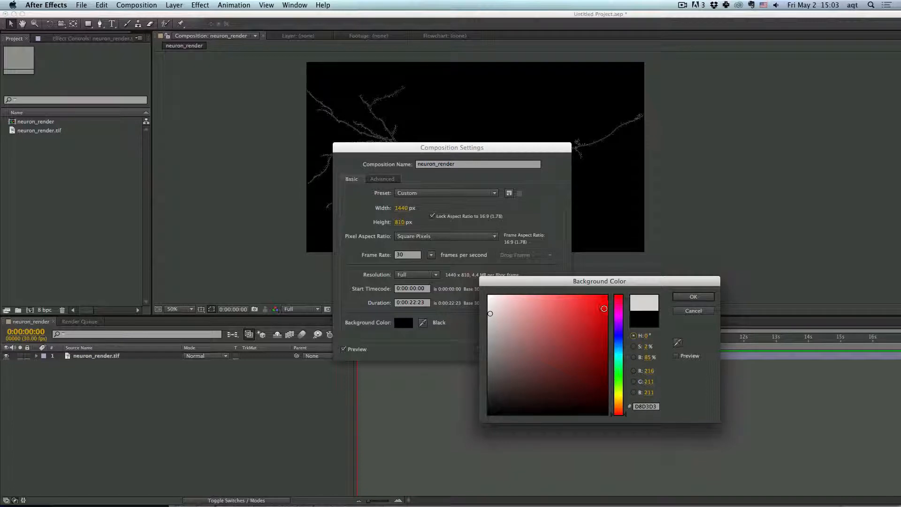
click(694, 297)
key(Return)
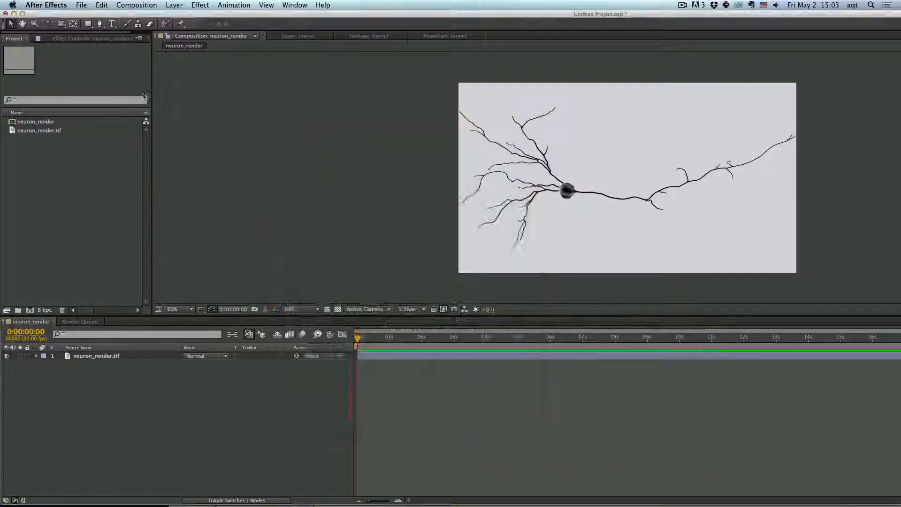
- Add a new solid layer to the composition and move it beneath the neuron render layer
click(22, 14)
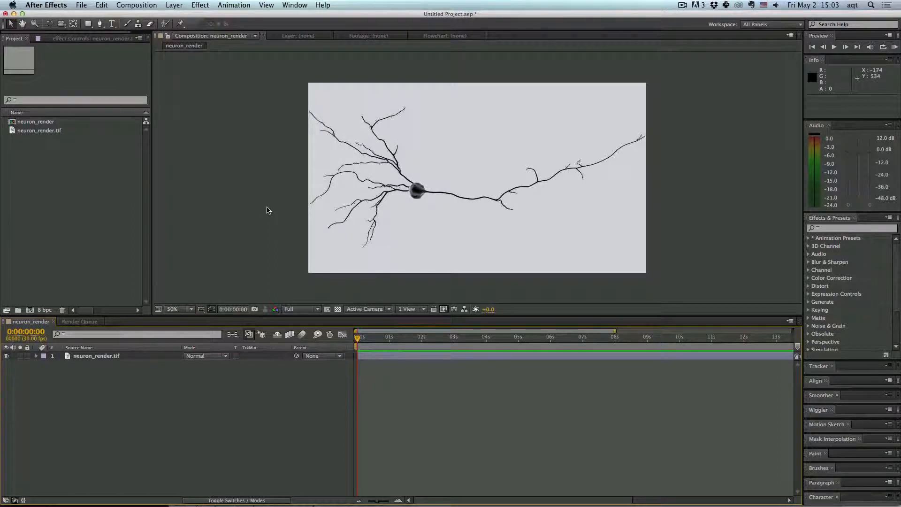
click(175, 5)
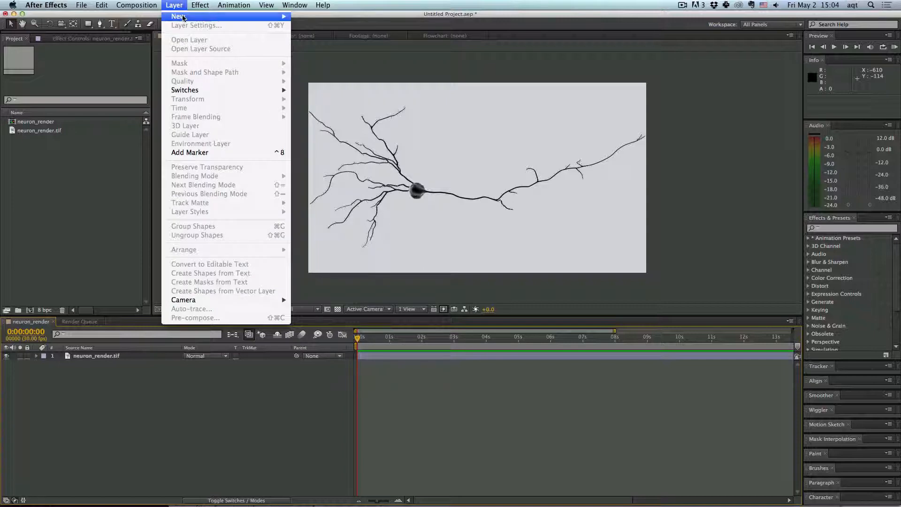
mouse_move(184, 17)
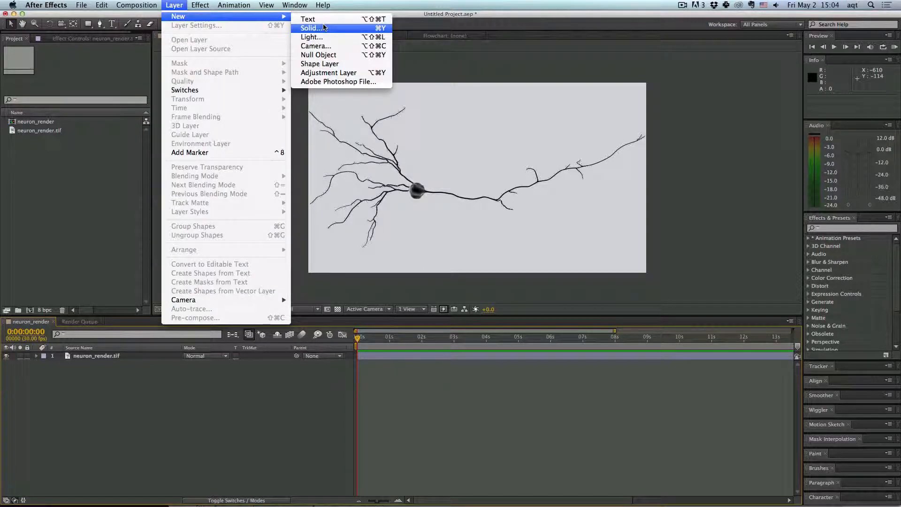
click(324, 27)
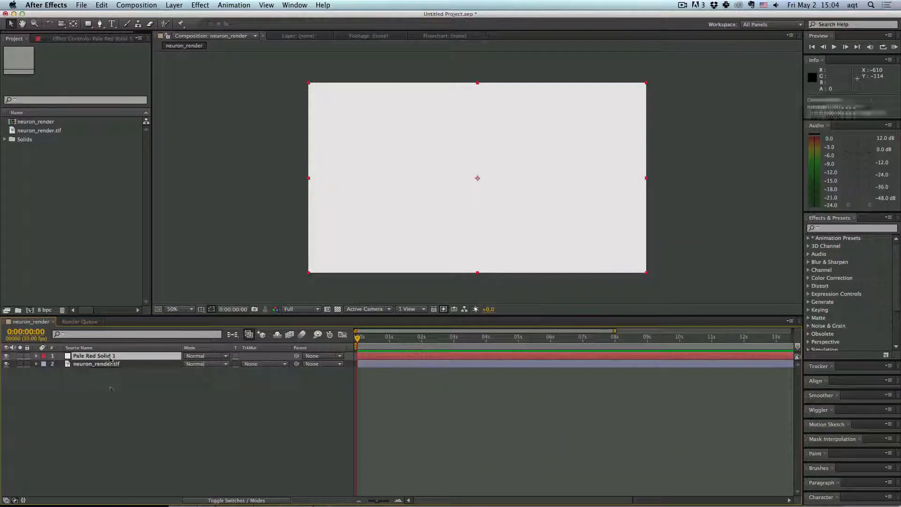
mouse_move(110, 359)
mouse_down()
mouse_move(111, 388)
mouse_move(110, 371)
mouse_up()
- Rename the solid layer background
key(Return)
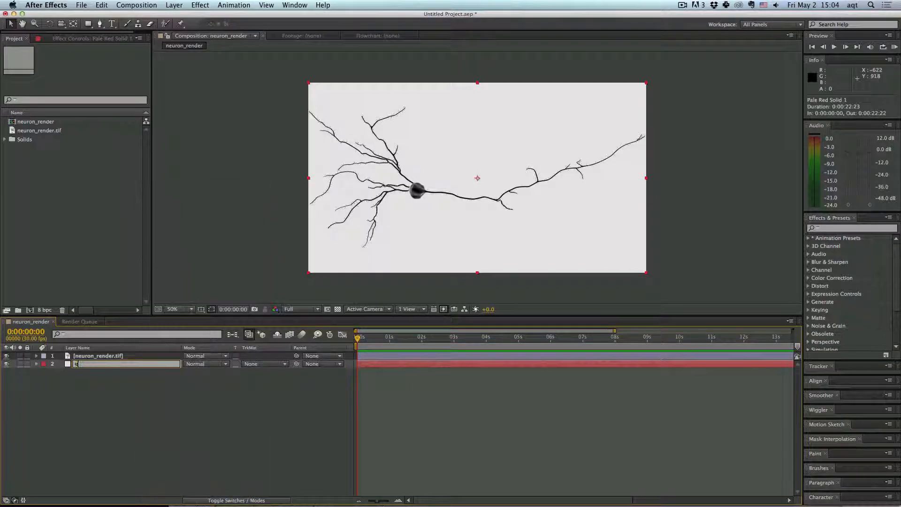
text(background)
key(Return)
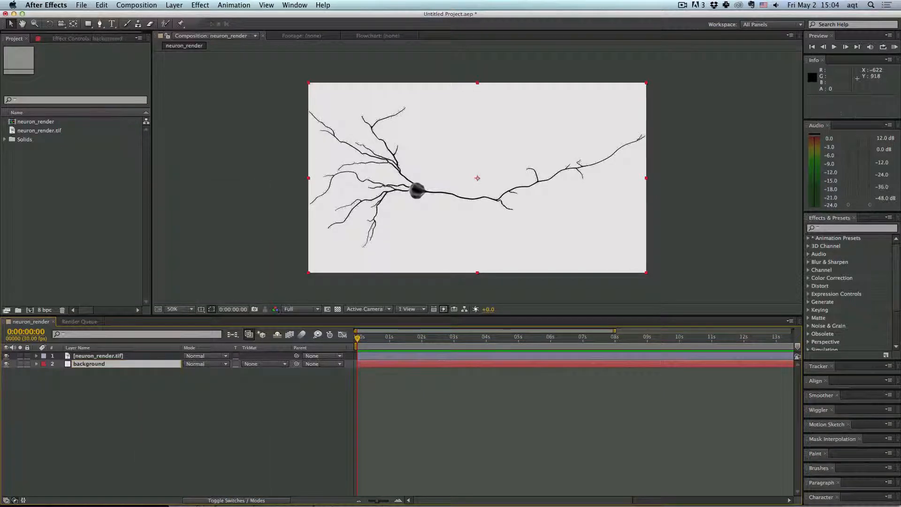
- Apply the Fractal Noise effect to the background layer
click(201, 6)
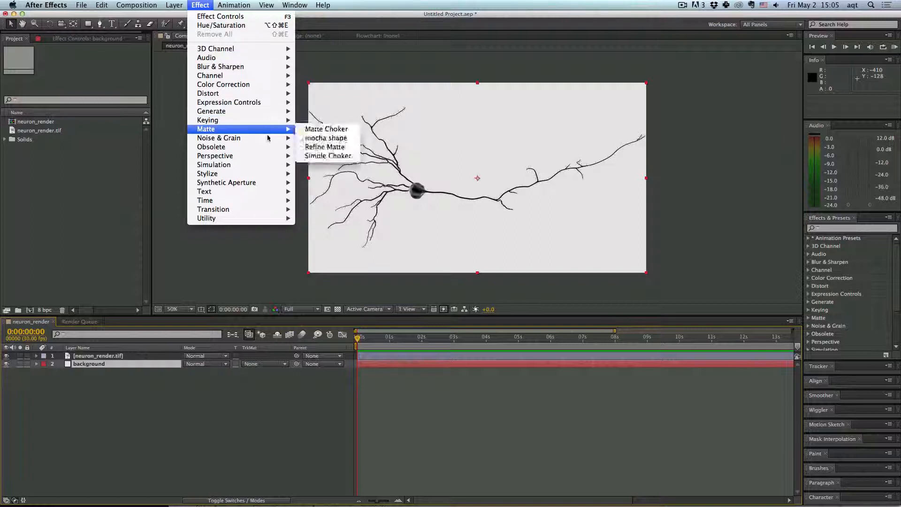
mouse_move(269, 137)
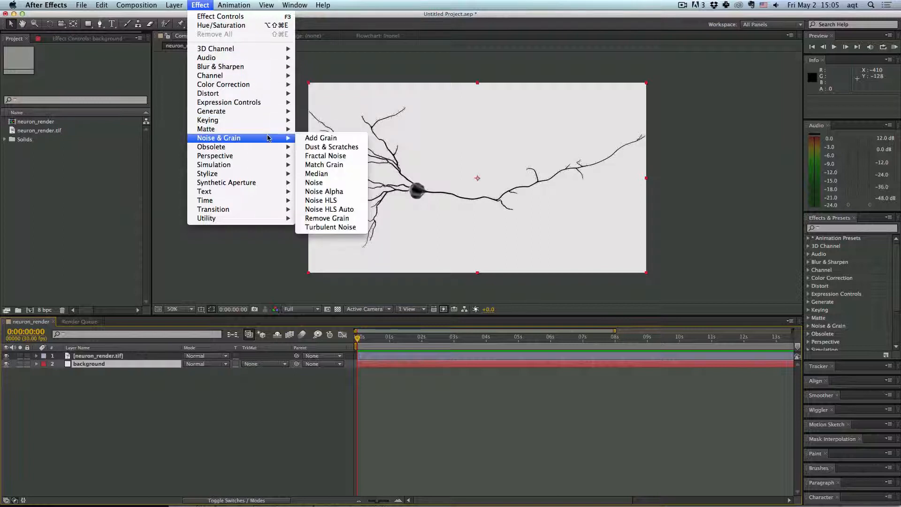
click(328, 156)
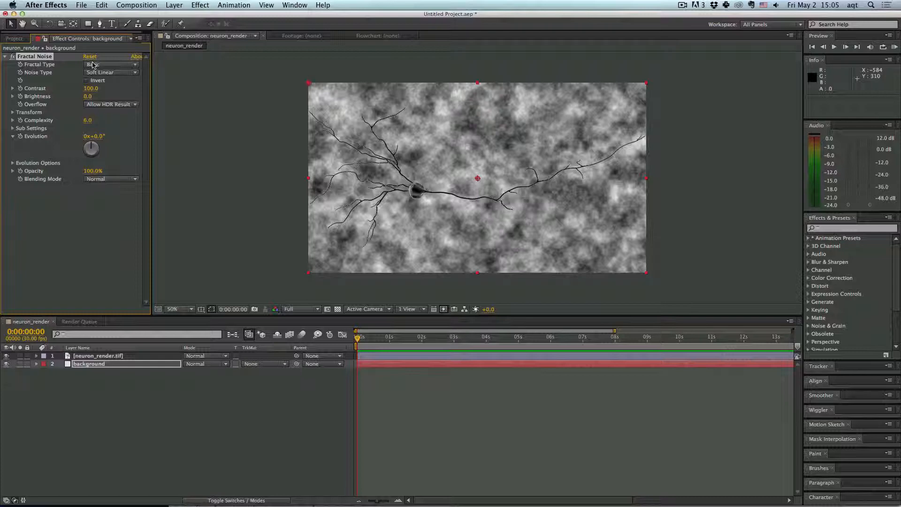
- Set the Fractal Noise type to Swirly and enable Invert
click(94, 66)
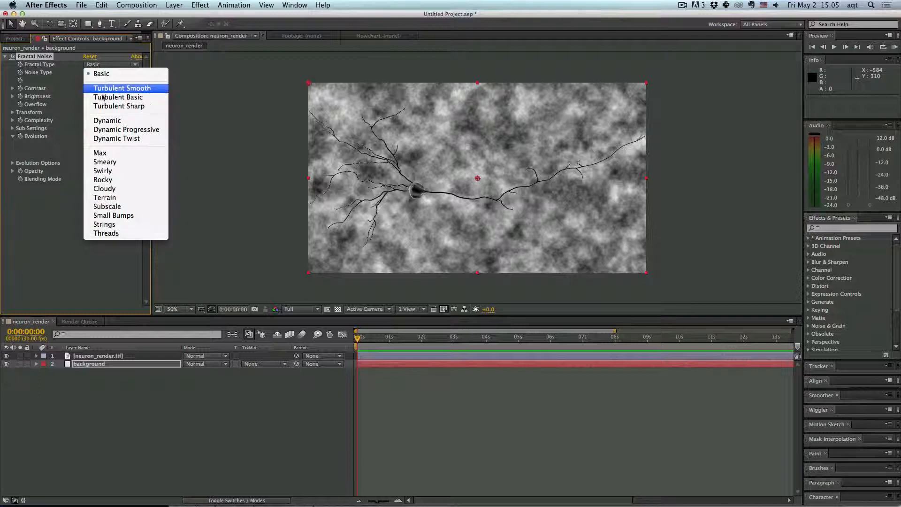
click(107, 172)
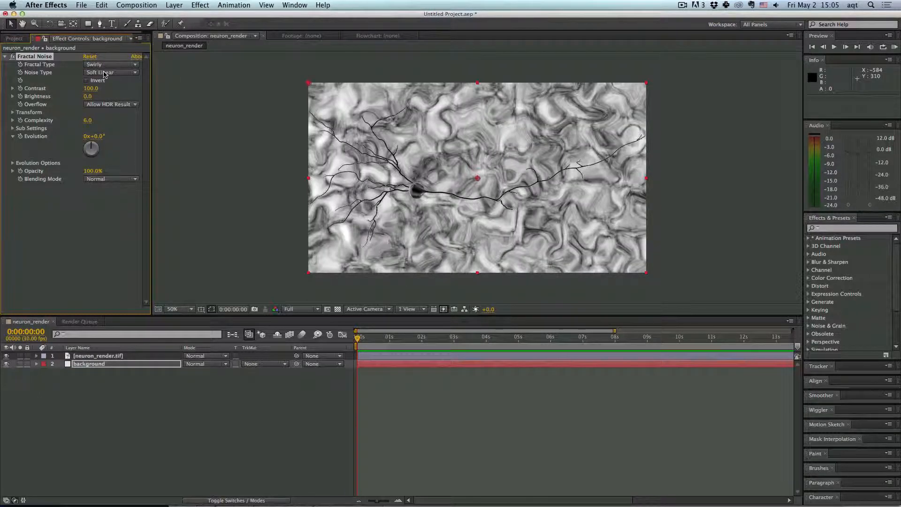
click(87, 81)
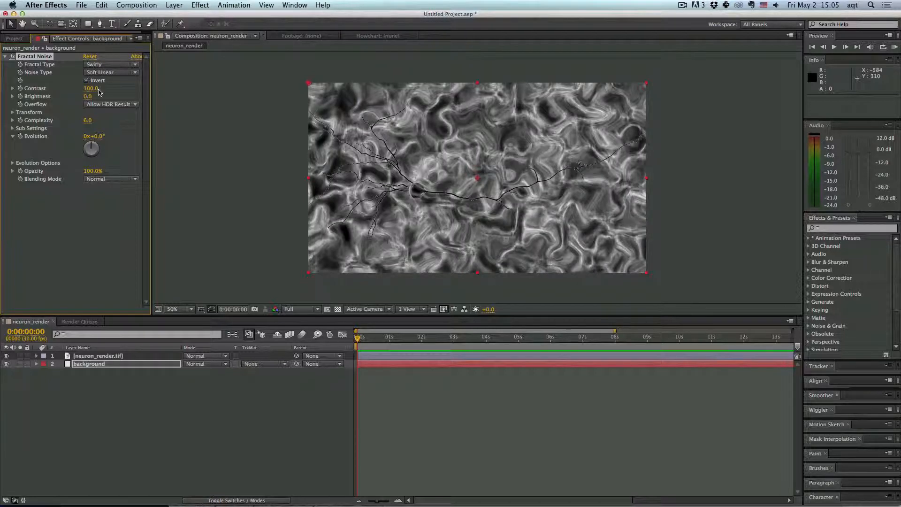
- Set the Fractal Noise contrast to 16
click(92, 88)
text(16)
key(Return)
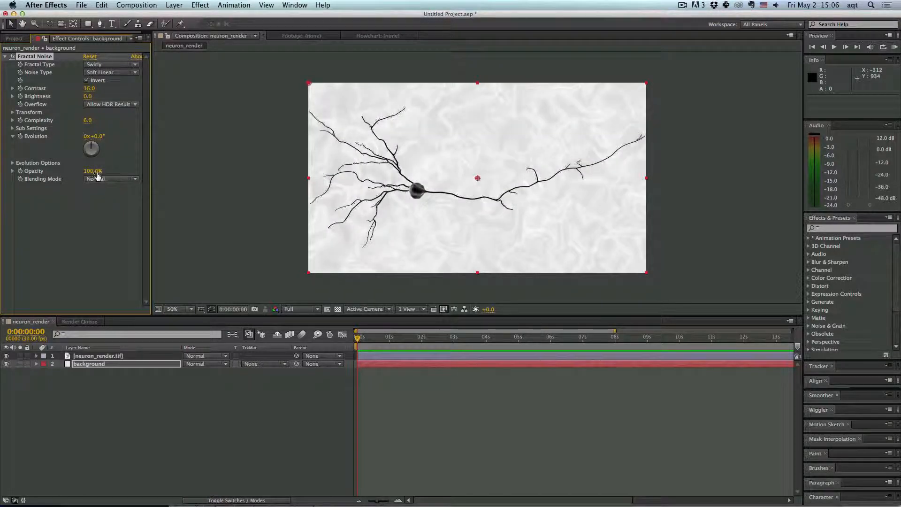
- Set the Fractal Noise opacity to 90%
click(97, 171)
text(90)
key(Return)
click(213, 206)
mouse_move(95, 172)
mouse_down()
mouse_move(79, 173)
mouse_move(95, 172)
mouse_up()
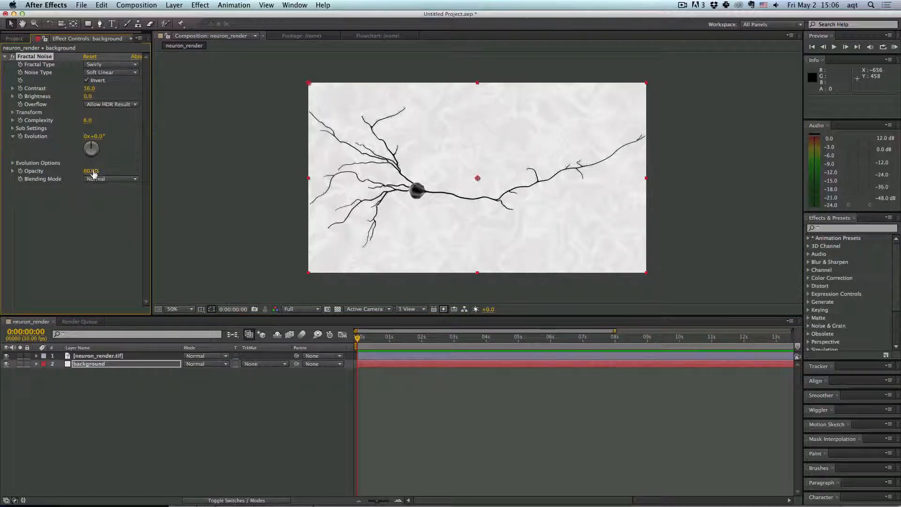
click(258, 181)
- Apply the Noise effect to the neuron_render layer
click(135, 356)
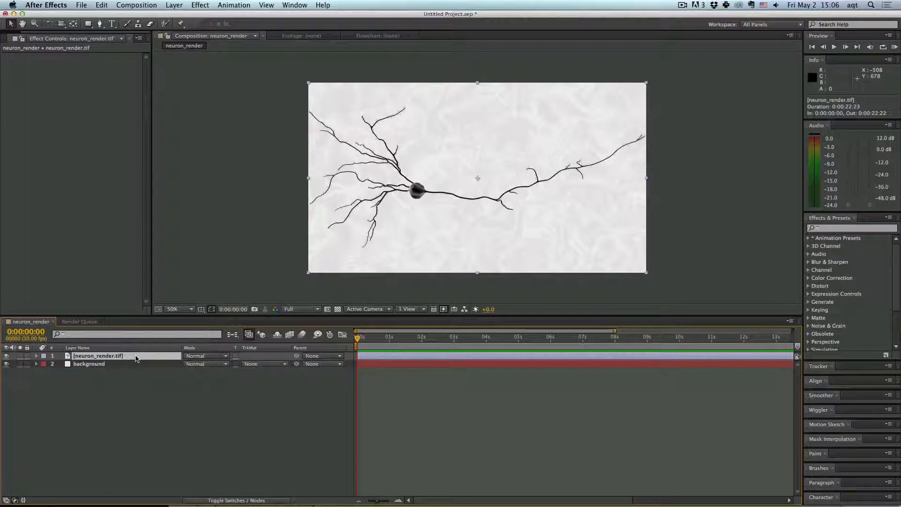
click(199, 5)
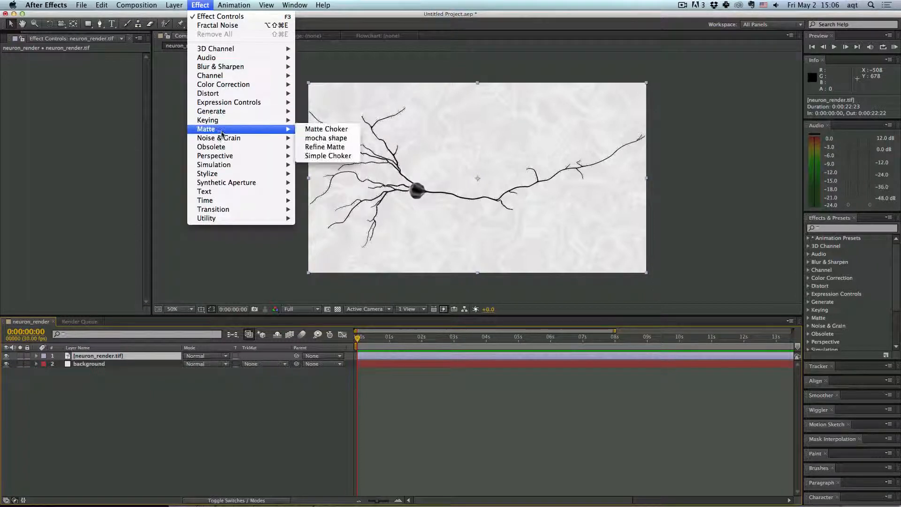
mouse_move(223, 138)
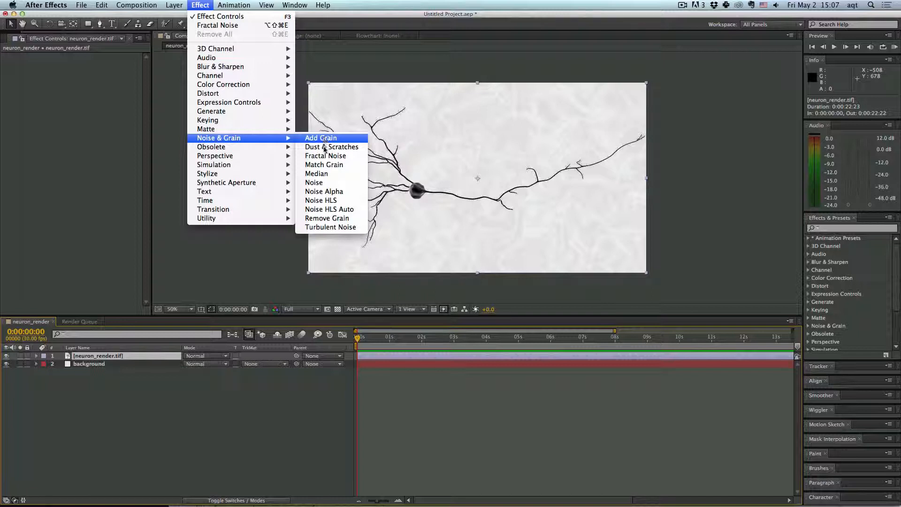
click(322, 182)
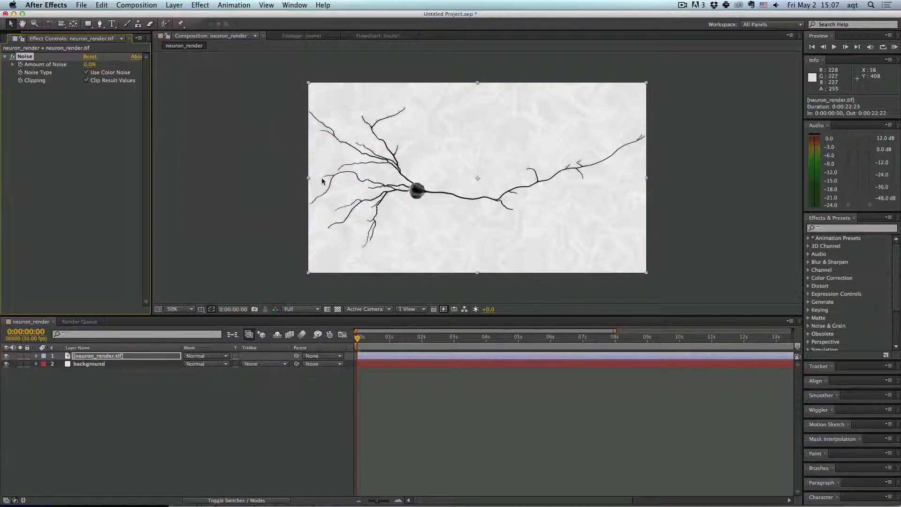
- Set the Noise amount to 10%
click(191, 309)
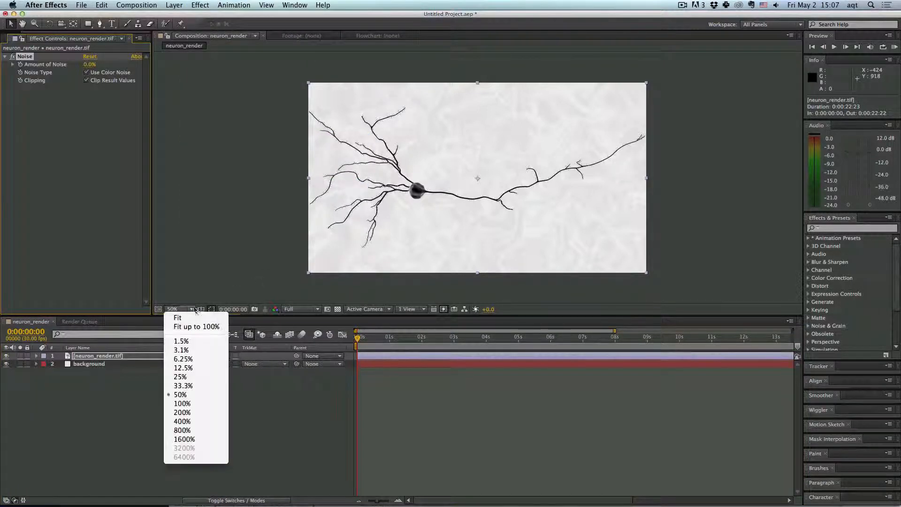
click(183, 405)
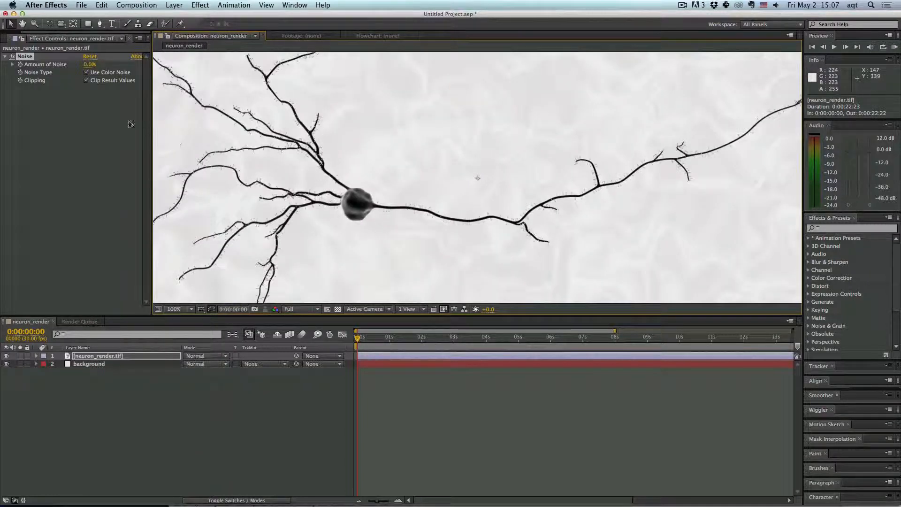
click(89, 64)
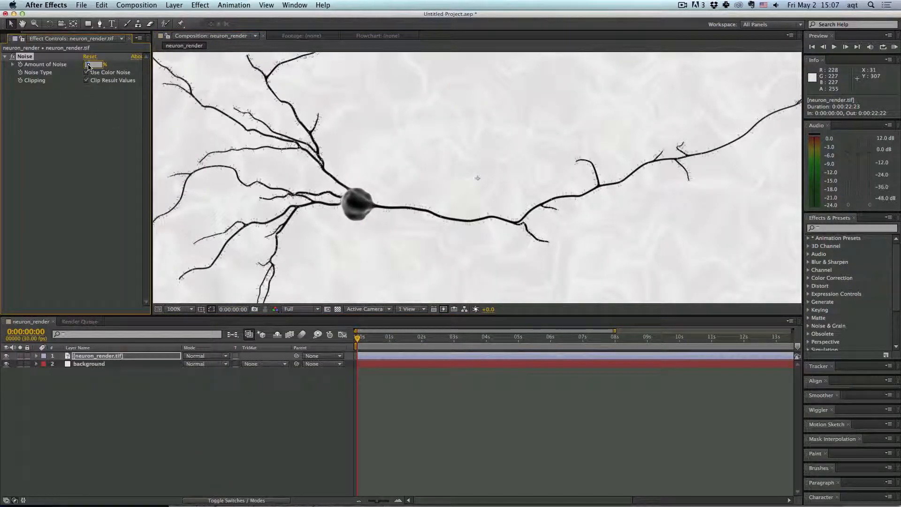
text(10)
click(90, 143)
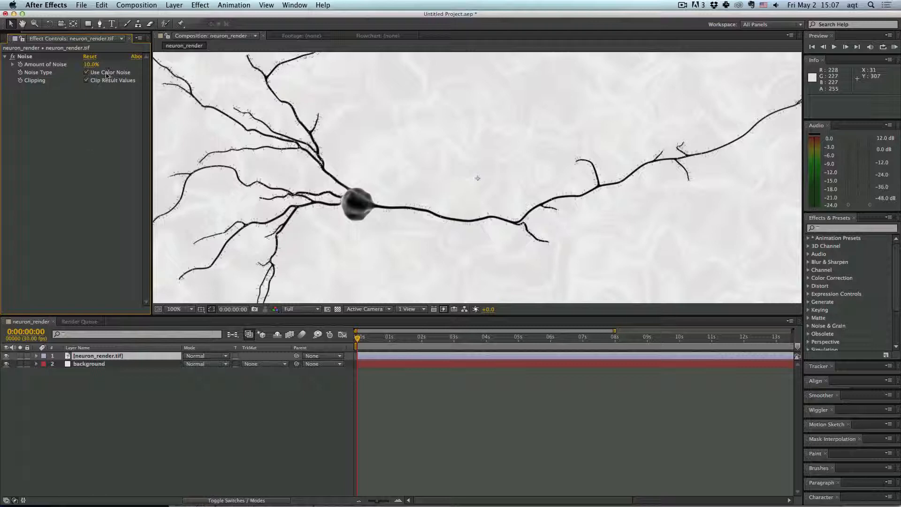
- Apply Brightness & Contrast to the neuron layer and set its contrast to -50
click(202, 4)
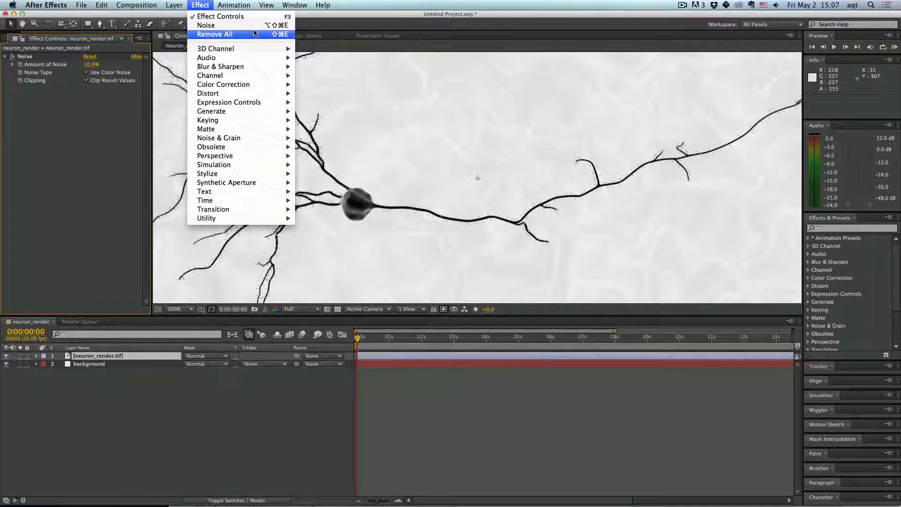
mouse_move(254, 85)
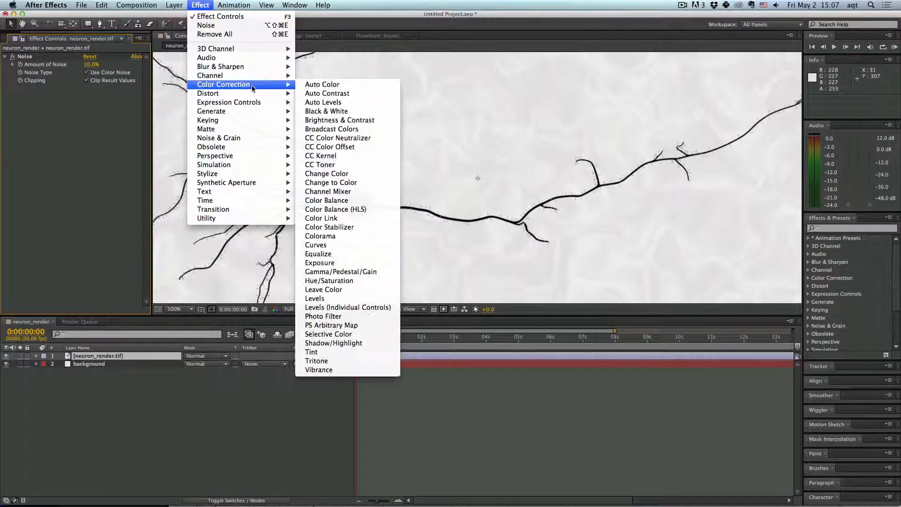
click(330, 119)
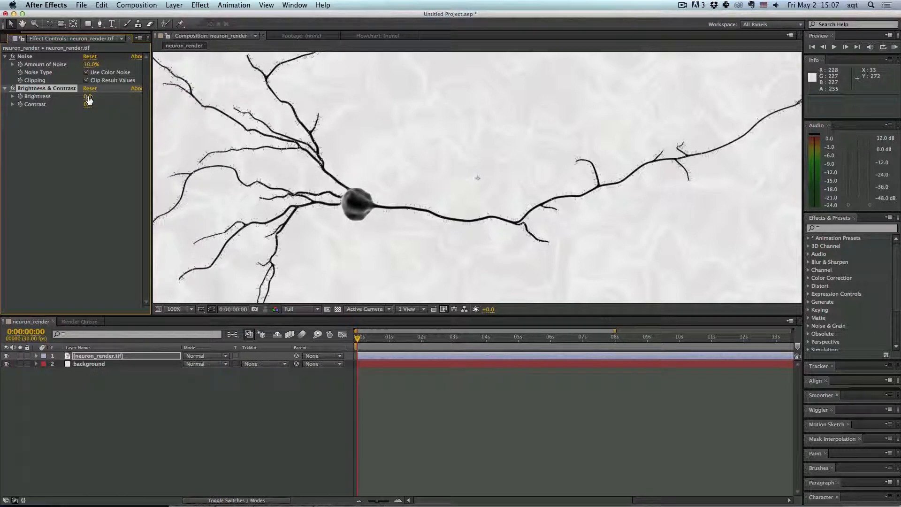
drag(88, 104, 67, 106)
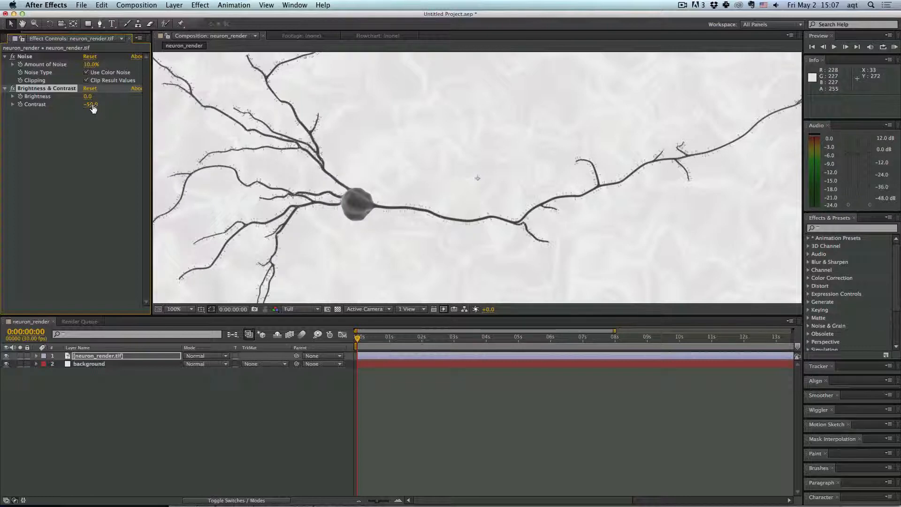
- Apply Turbulent Displace to the neuron layer with an amount of 1
click(201, 4)
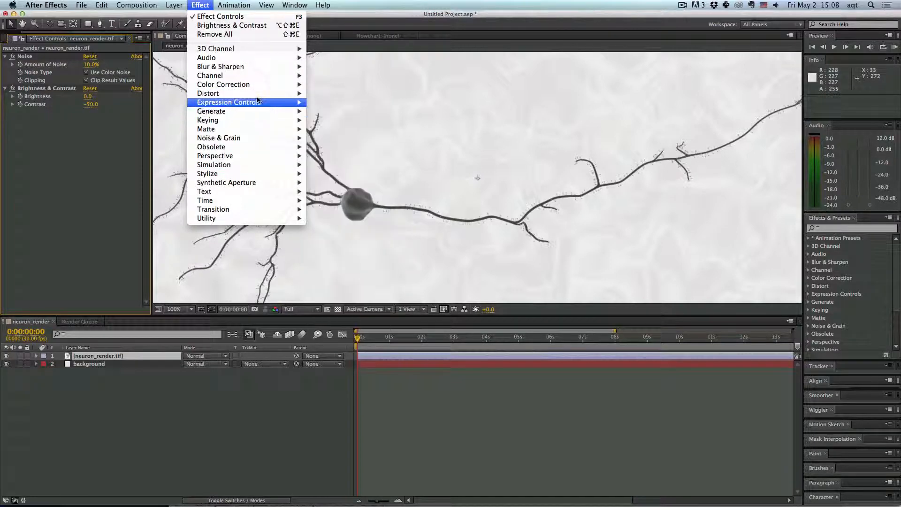
mouse_move(258, 93)
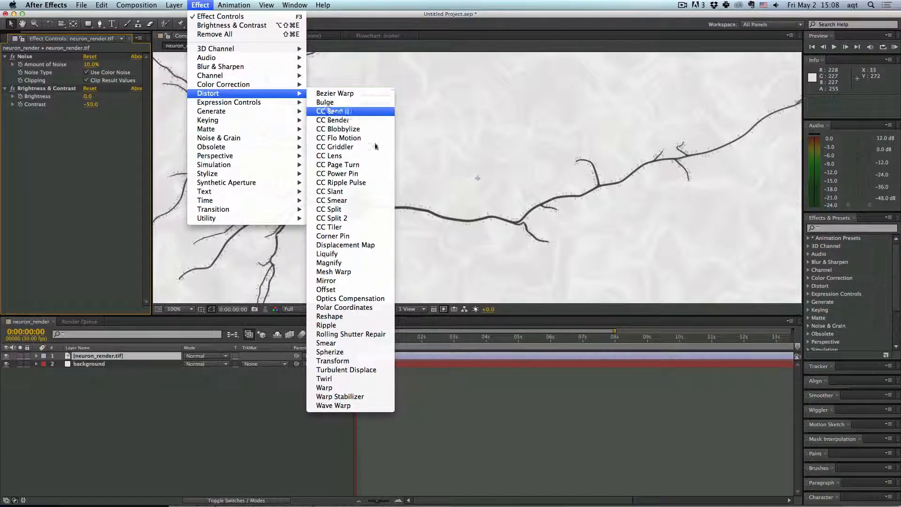
click(370, 371)
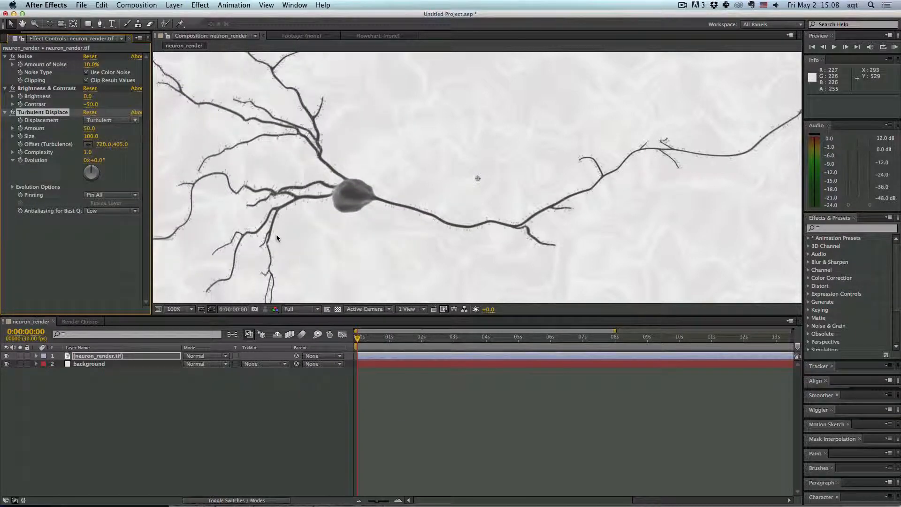
click(89, 128)
text(1)
key(Return)
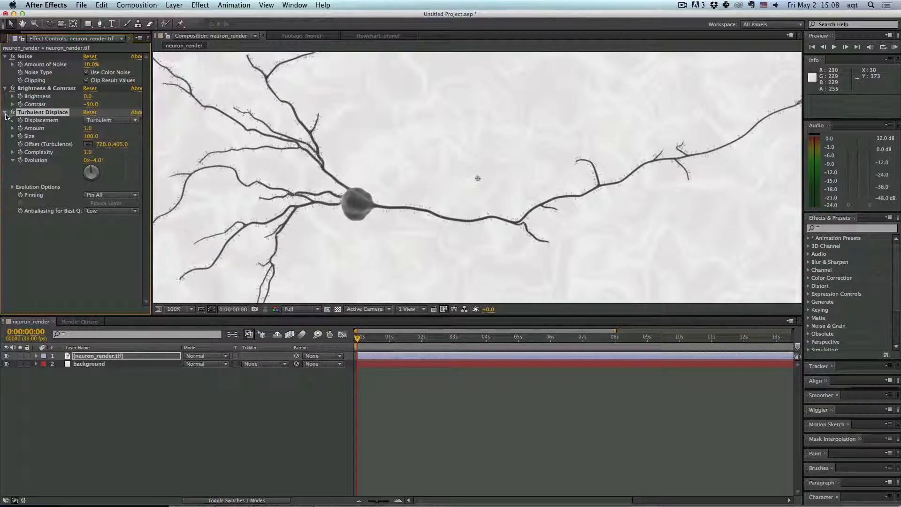
- Add an Inner Glow layer style to the neuron_render layer
click(5, 112)
click(20, 168)
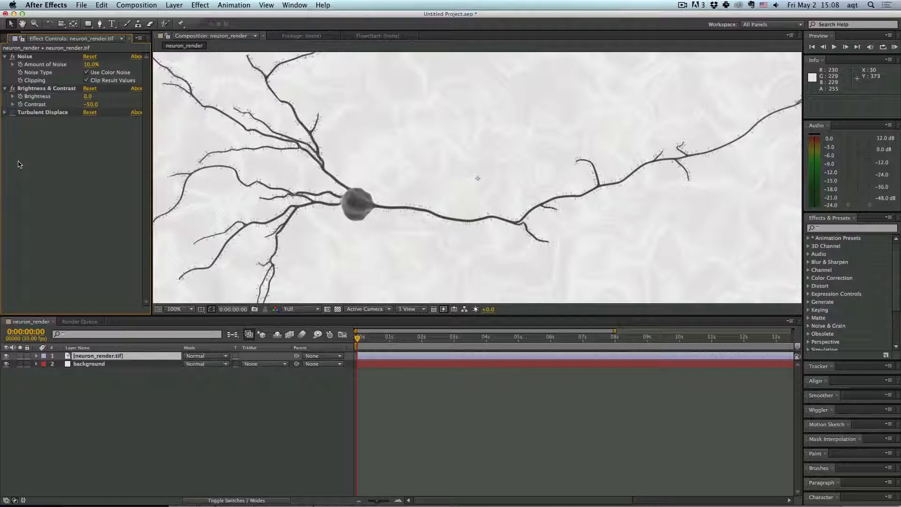
scroll(337, 150, down, 2)
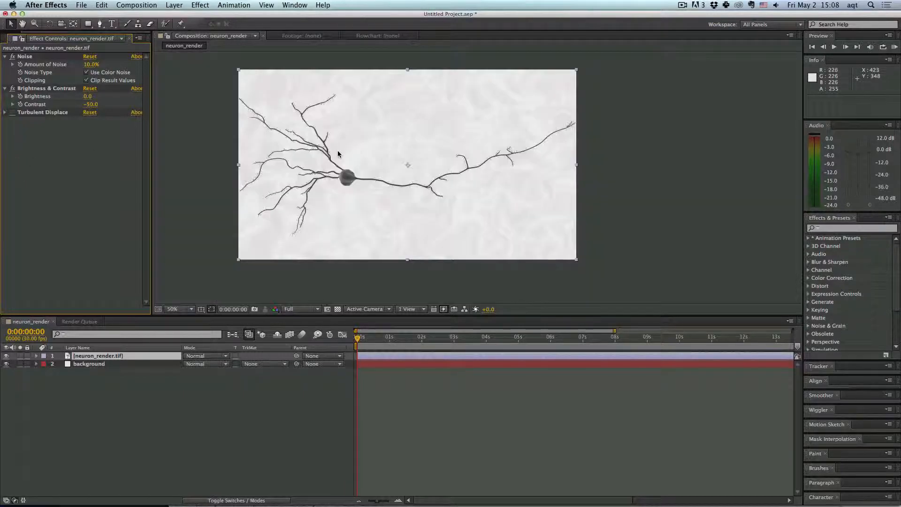
scroll(338, 153, up, 2)
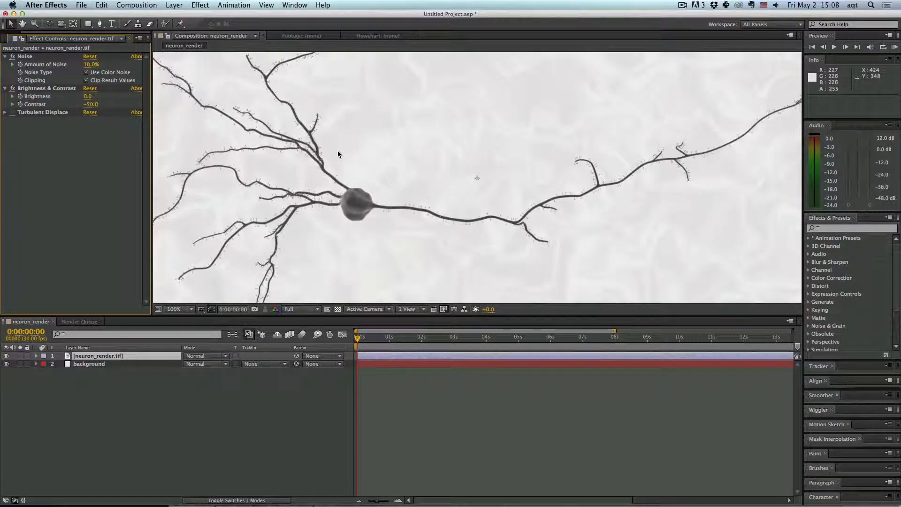
right_click(137, 357)
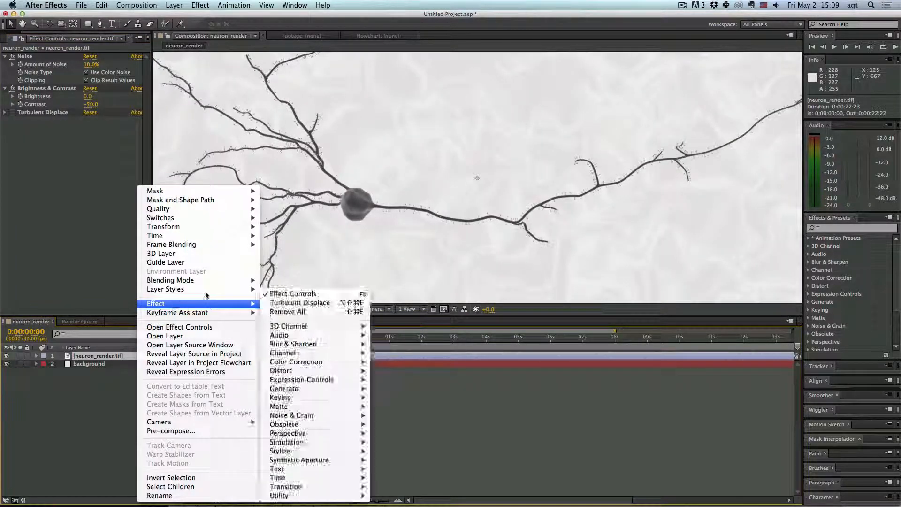
mouse_move(208, 292)
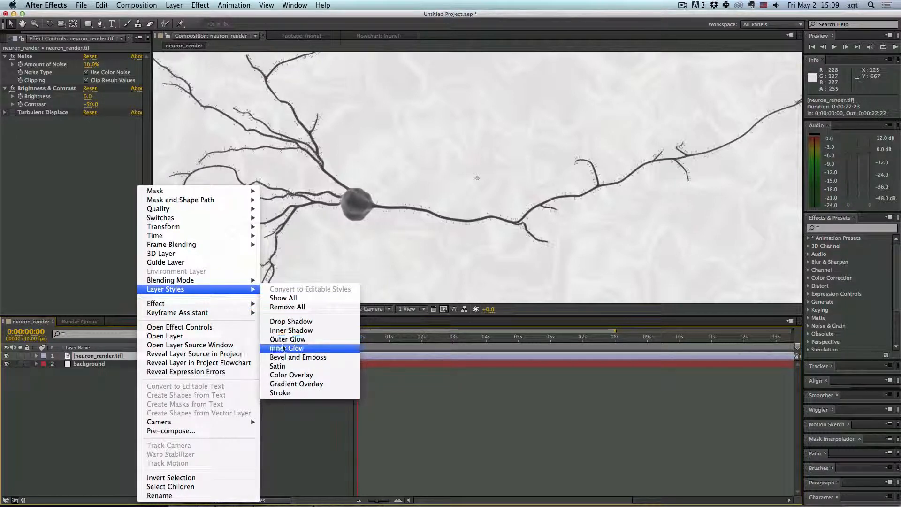
click(284, 348)
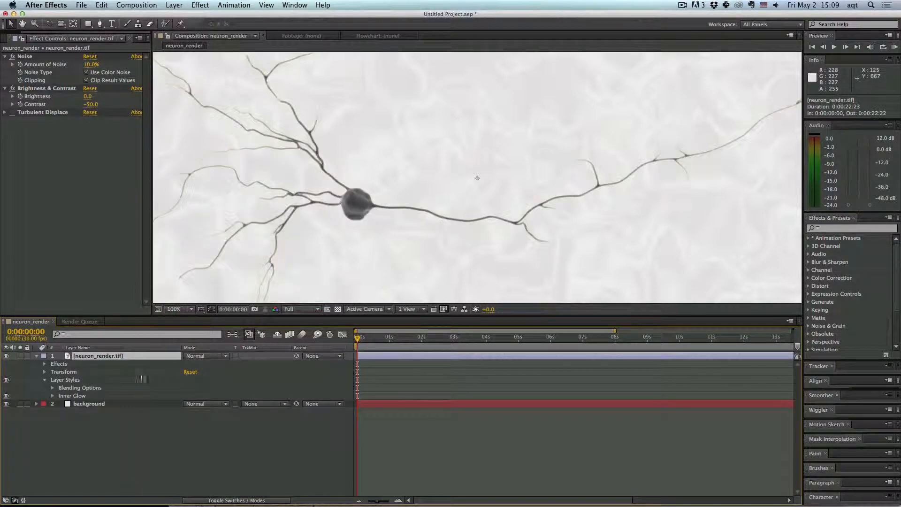
- Set the Inner Glow color to white
click(73, 396)
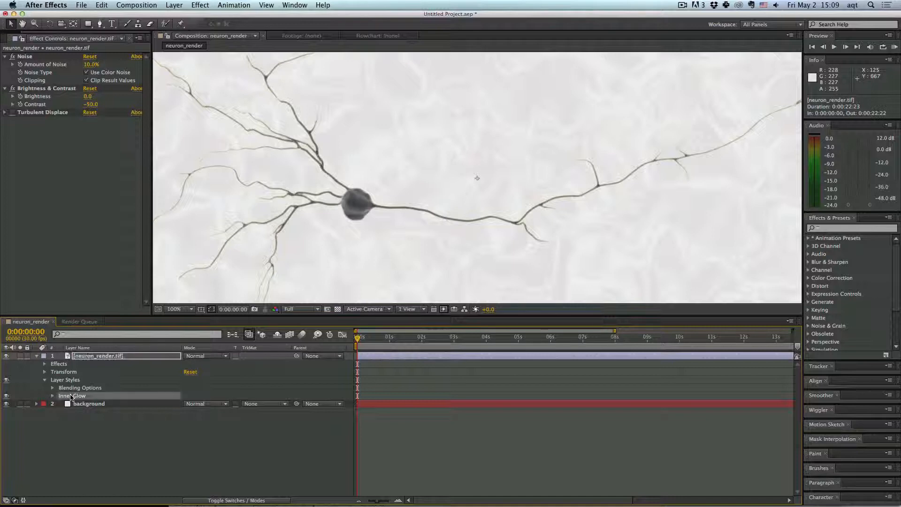
click(53, 395)
scroll(121, 400, down, 1)
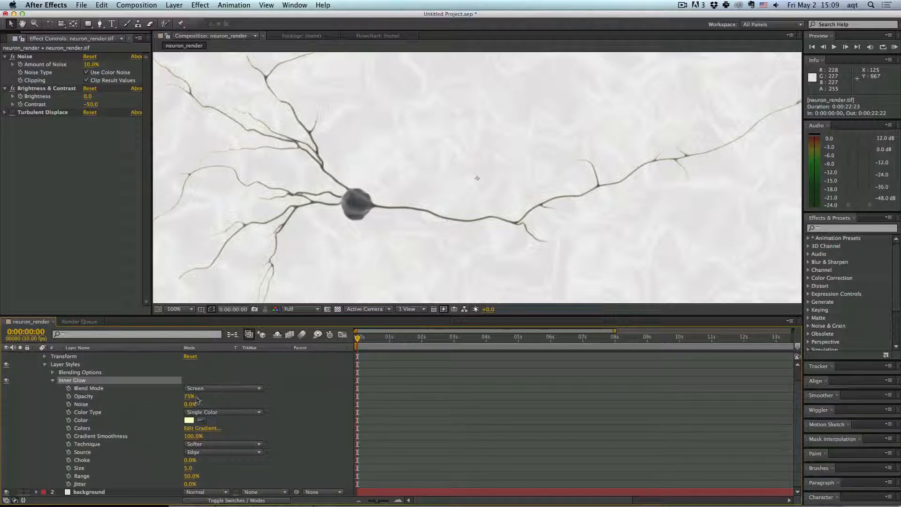
click(188, 420)
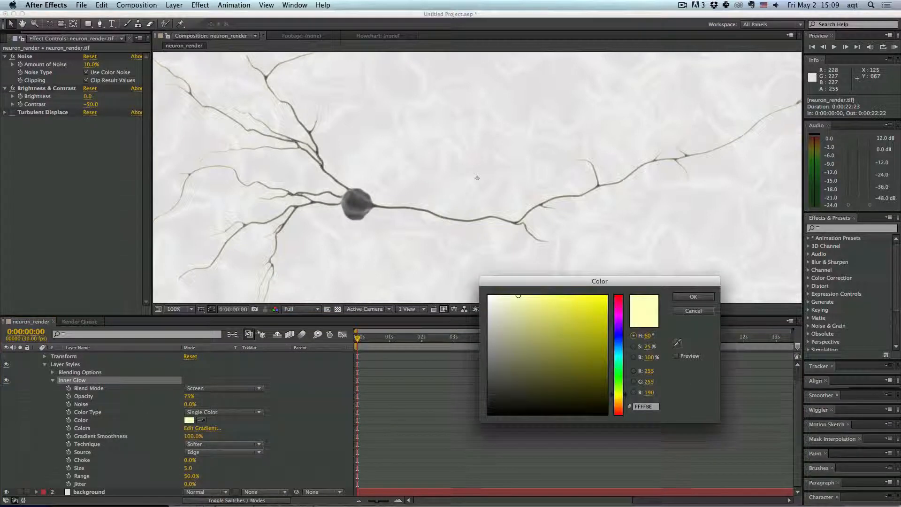
drag(498, 303, 453, 278)
click(680, 299)
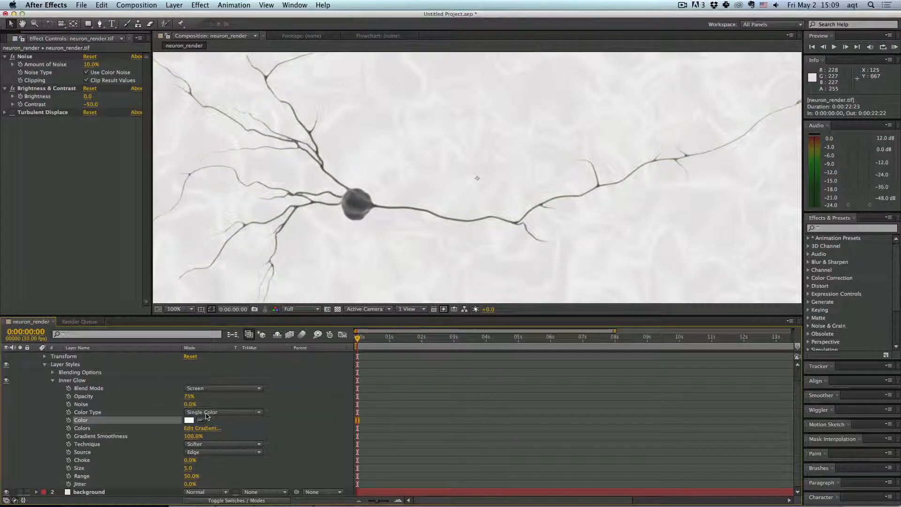
- Set the Inner Glow source to Center and its opacity to 18%
click(203, 453)
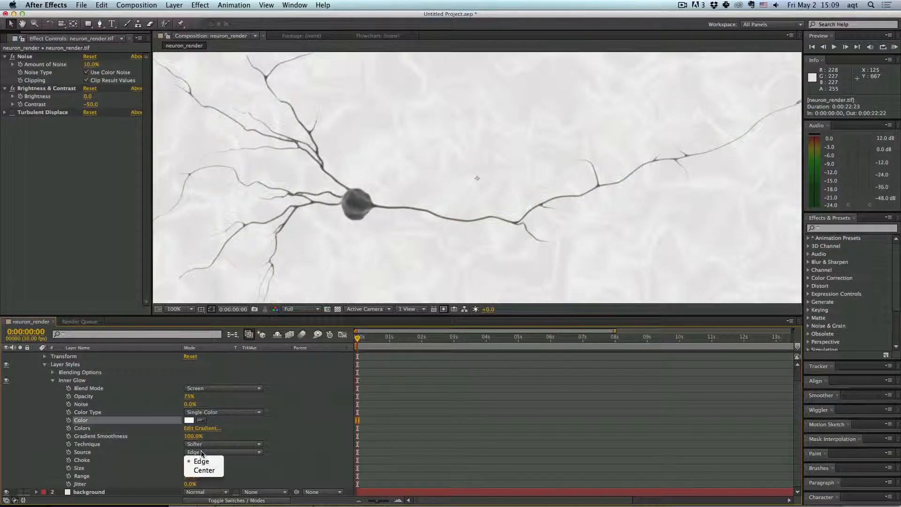
click(203, 470)
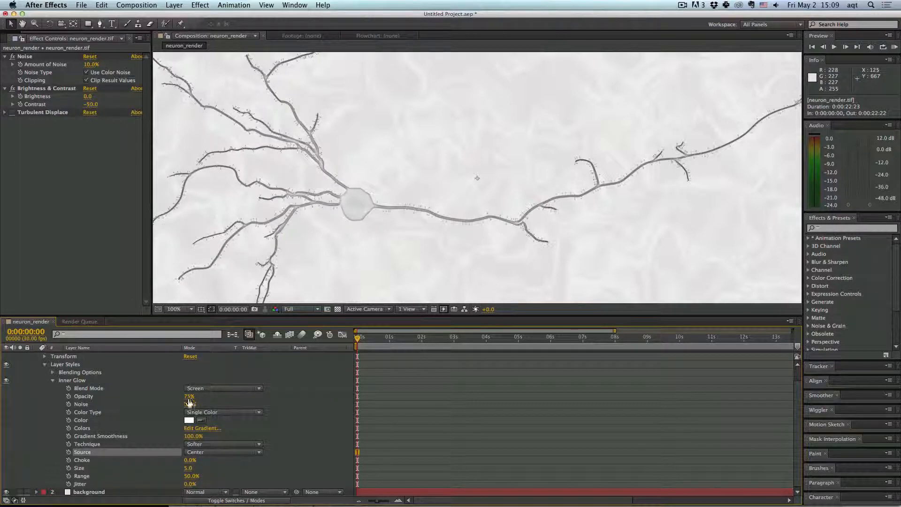
drag(187, 395, 173, 398)
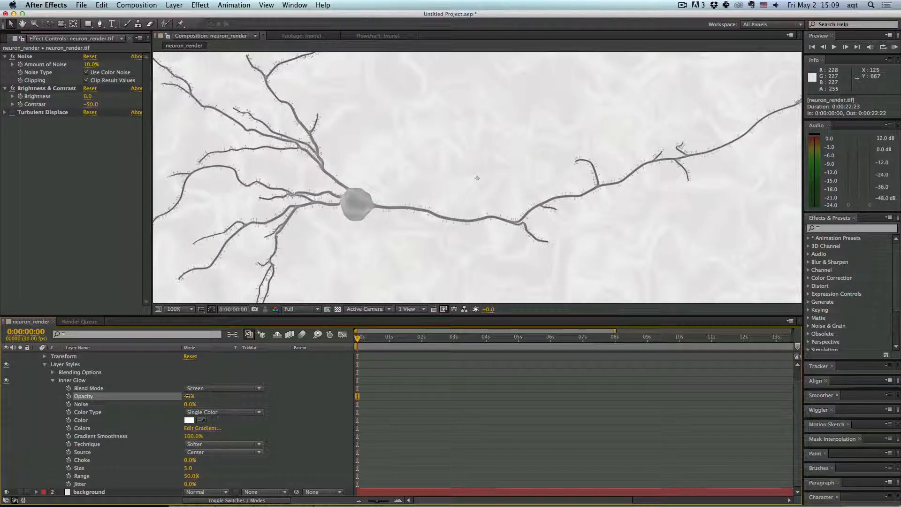
drag(188, 396, 184, 396)
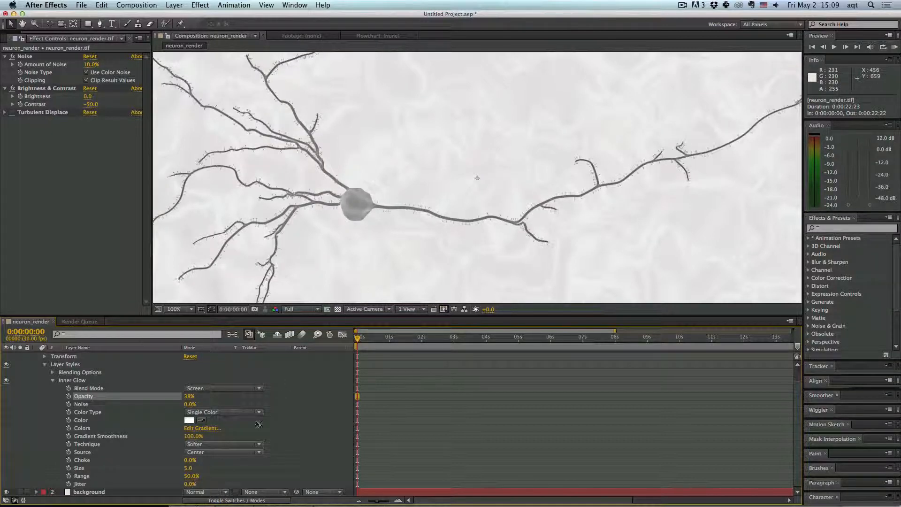
- Try the Precise technique for the Inner Glow, then switch it back to Softer
click(212, 445)
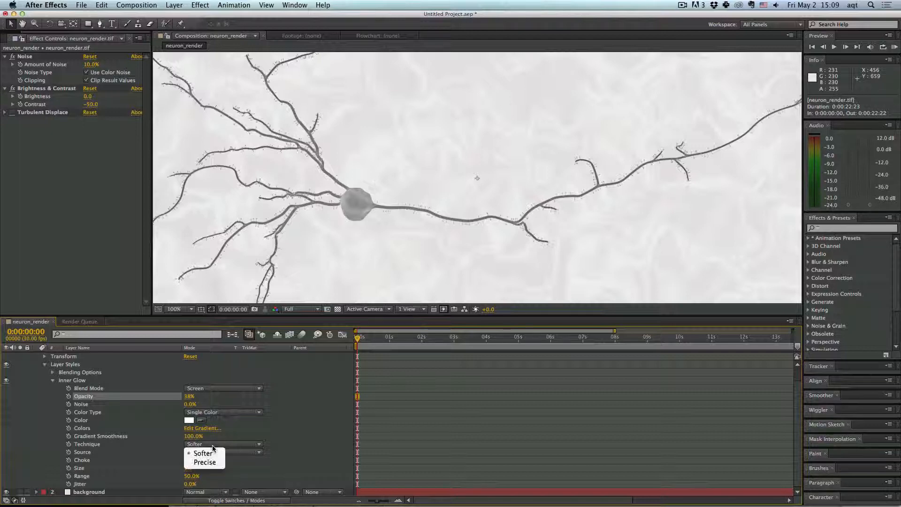
click(210, 463)
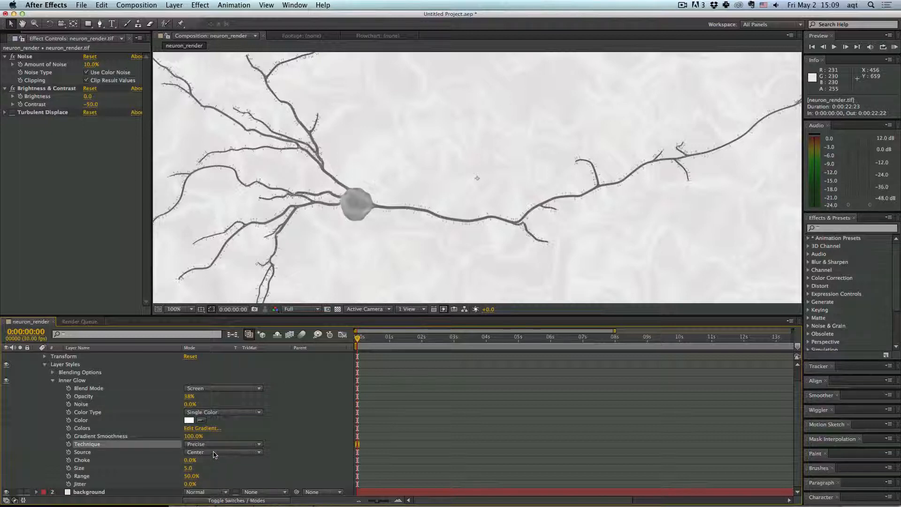
click(213, 444)
click(207, 453)
- Adjust the Inner Glow range of the neuron_render layer, setting it back to 50%
mouse_move(191, 475)
mouse_down()
mouse_move(201, 475)
mouse_move(189, 475)
mouse_up()
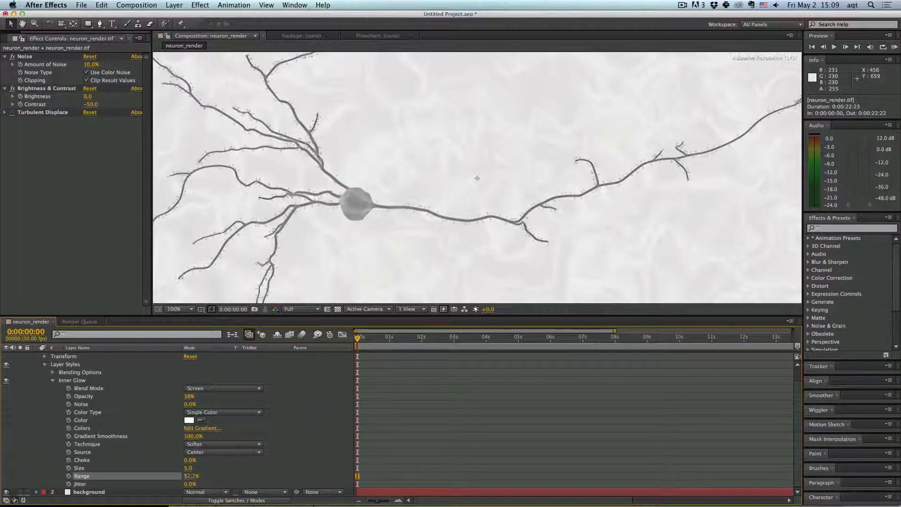
click(190, 475)
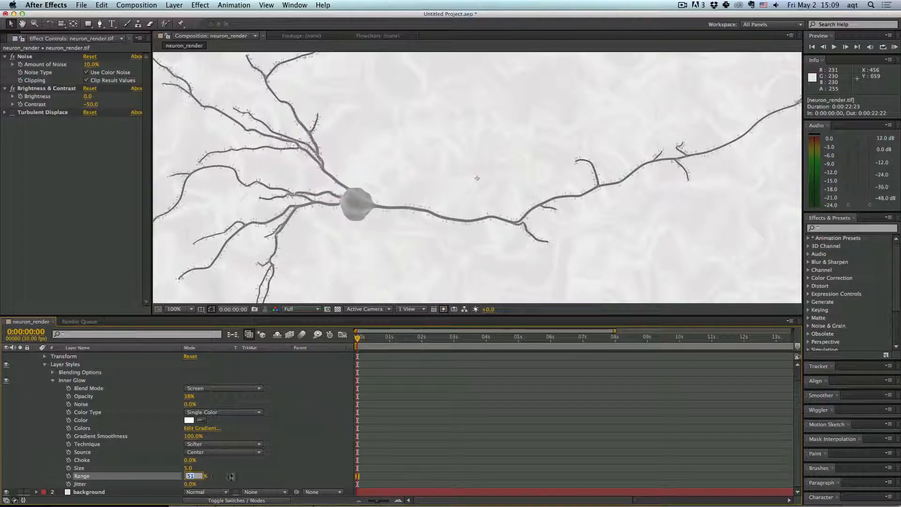
text(50)
key(Return)
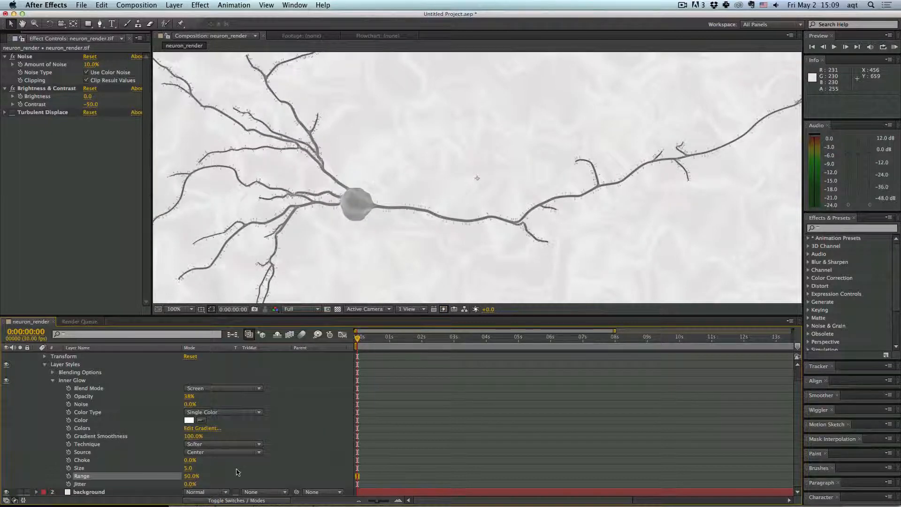
- Set the neuron_render layer's Inner Glow size to 50
click(190, 469)
key(Return)
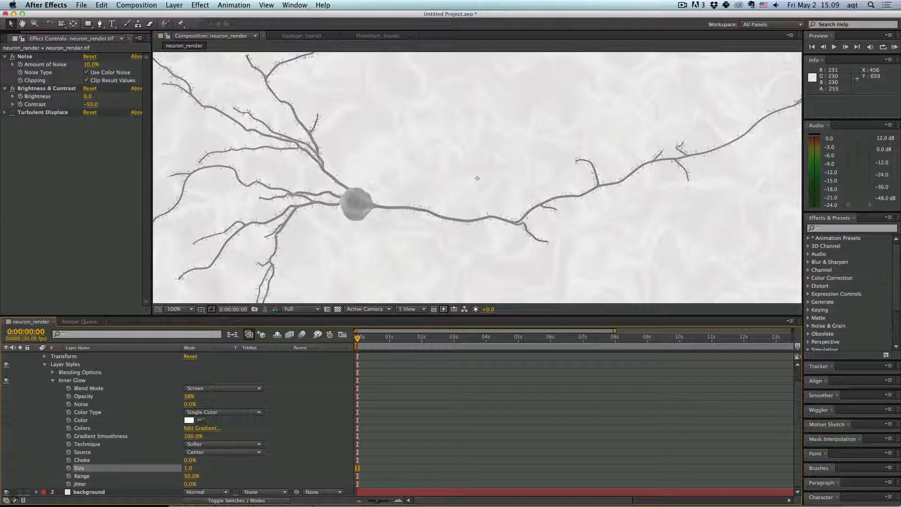
click(189, 469)
key(Return)
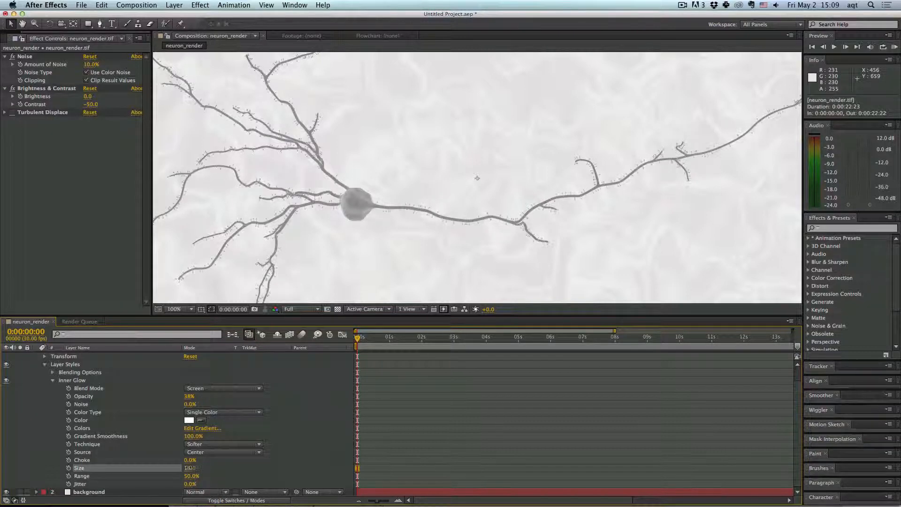
mouse_move(189, 468)
mouse_down()
mouse_move(216, 466)
mouse_move(194, 466)
mouse_up()
click(238, 274)
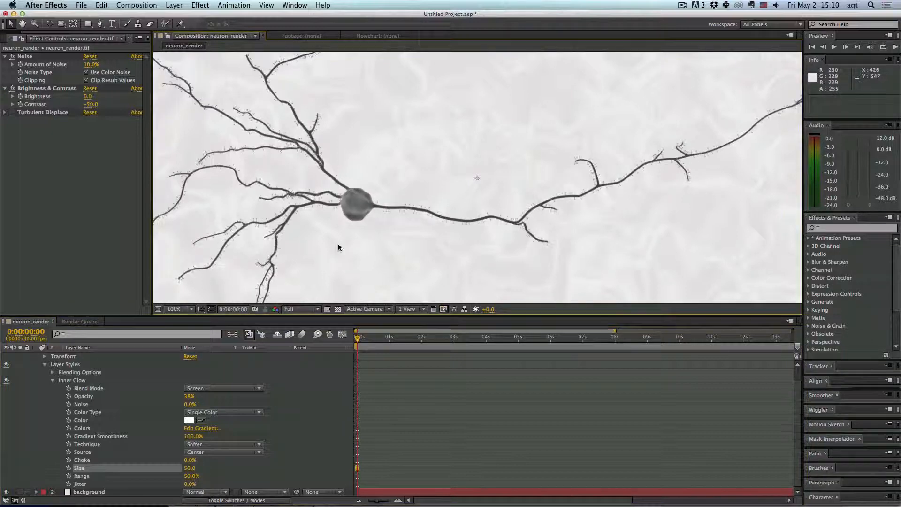
- Create a new shape layer in the neuron_render composition
click(45, 364)
click(37, 356)
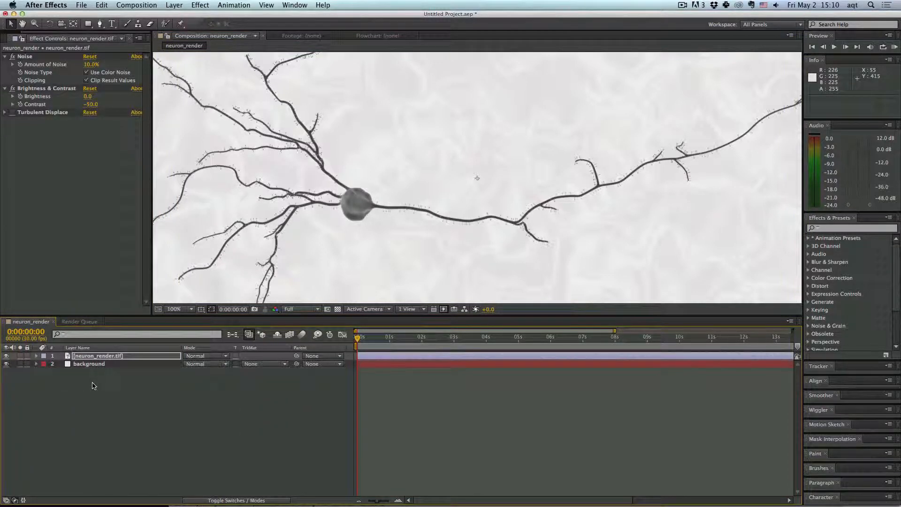
click(174, 5)
mouse_move(188, 16)
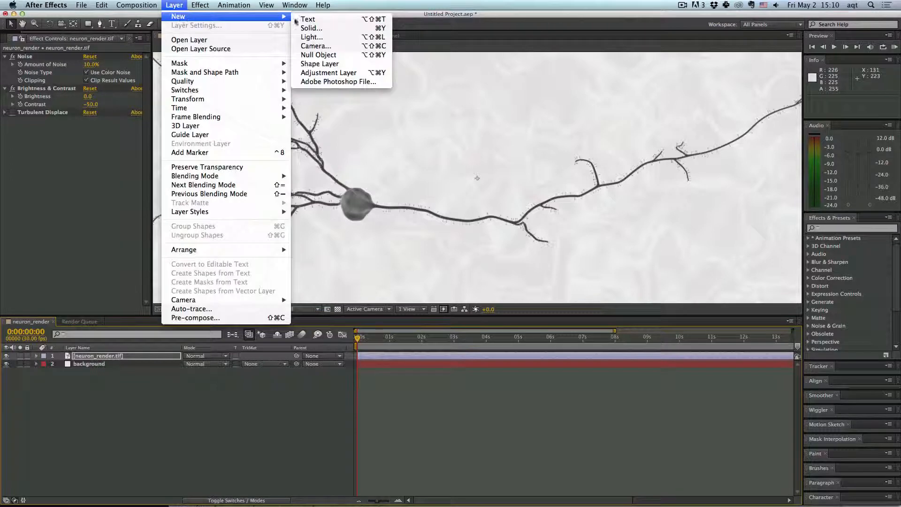
click(320, 64)
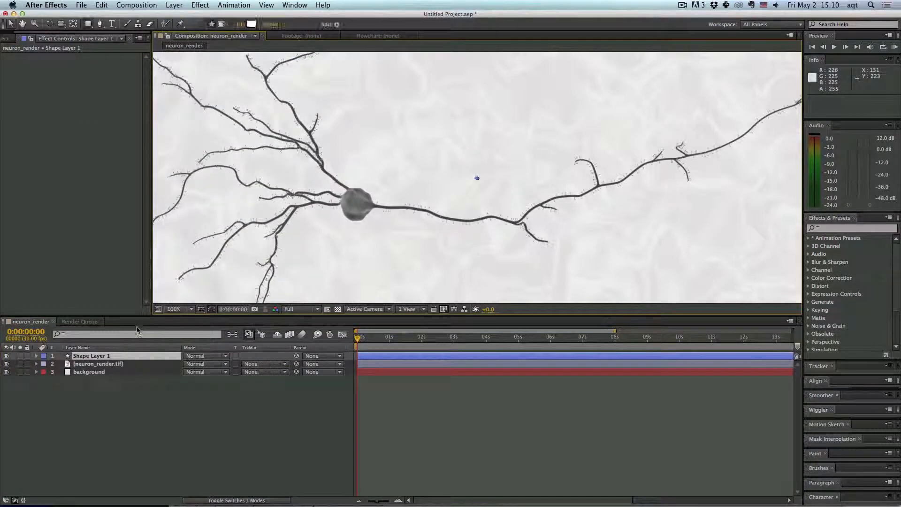
- Draw a small ellipse over the neuron's cell body with the Ellipse tool
key(q)
drag(88, 23, 112, 44)
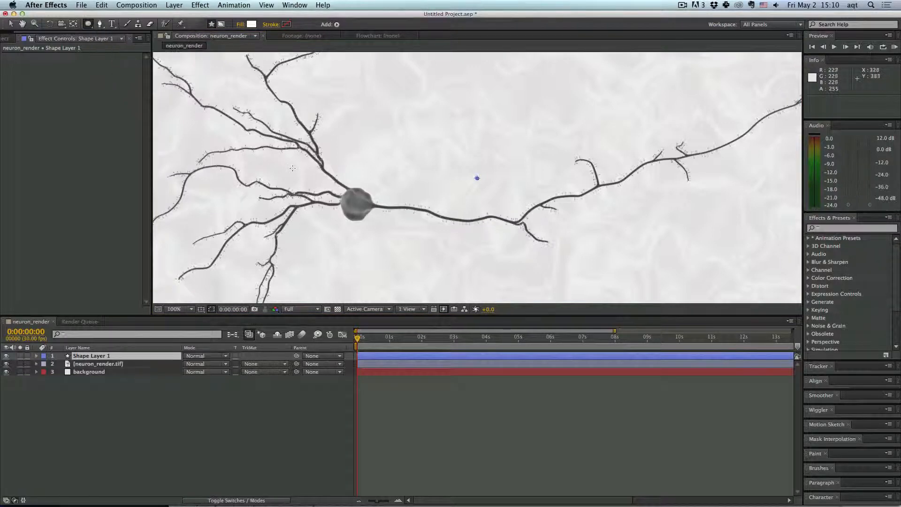
mouse_move(362, 209)
mouse_down()
mouse_move(348, 192)
mouse_move(367, 214)
mouse_up()
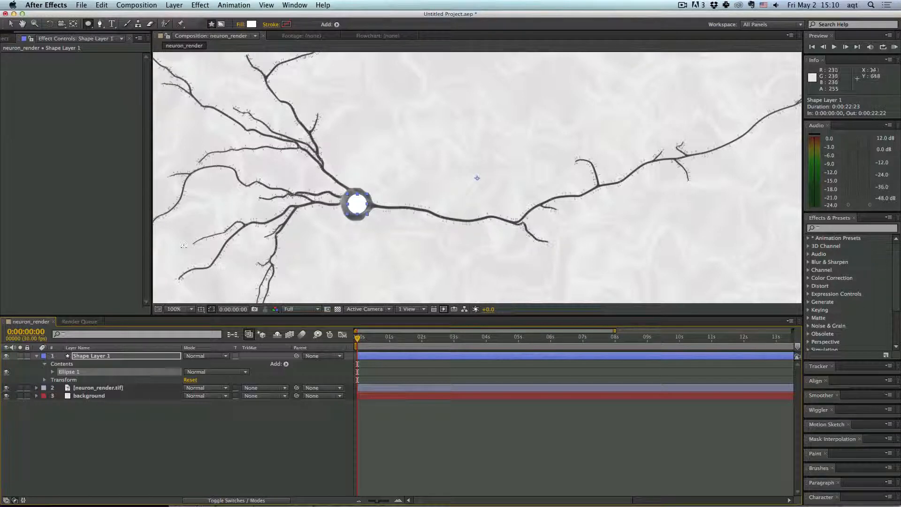
- Sample the ellipse's fill color from the neuron's cell body
click(53, 372)
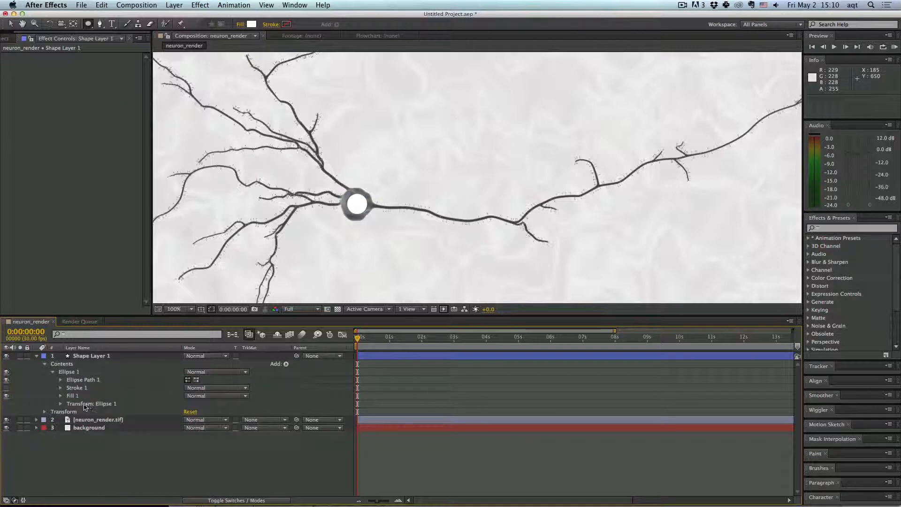
click(61, 396)
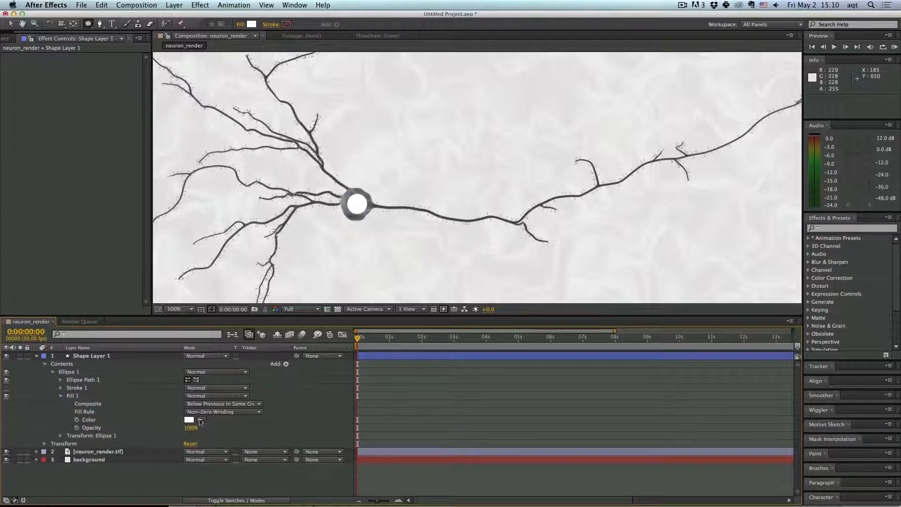
click(347, 213)
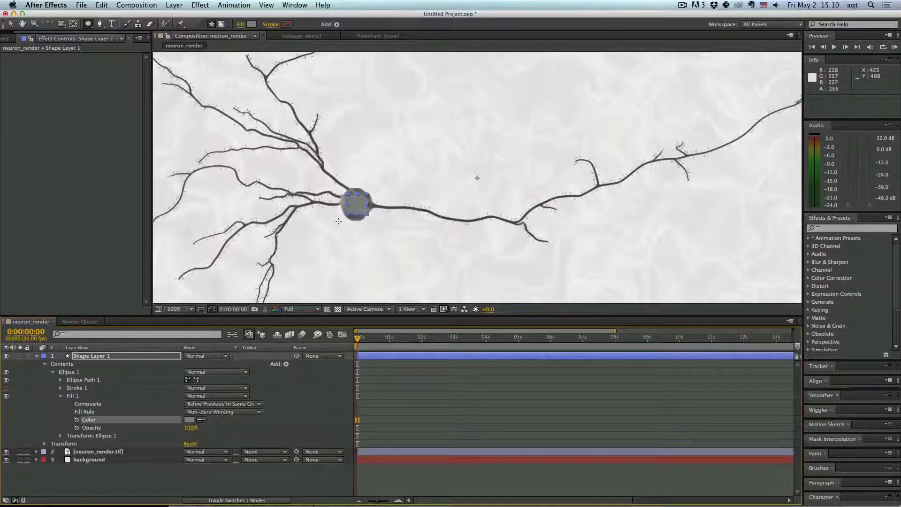
- Add an Inner Glow layer style to Shape Layer 1
click(46, 367)
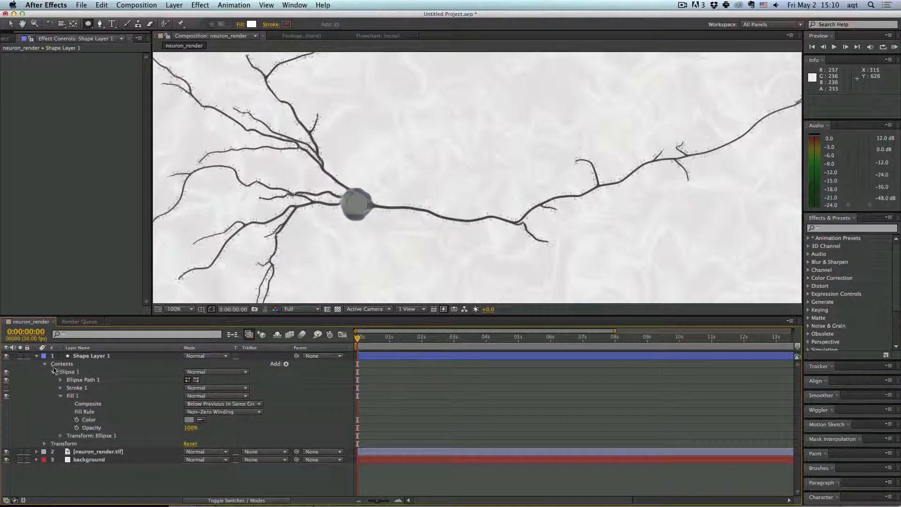
click(53, 373)
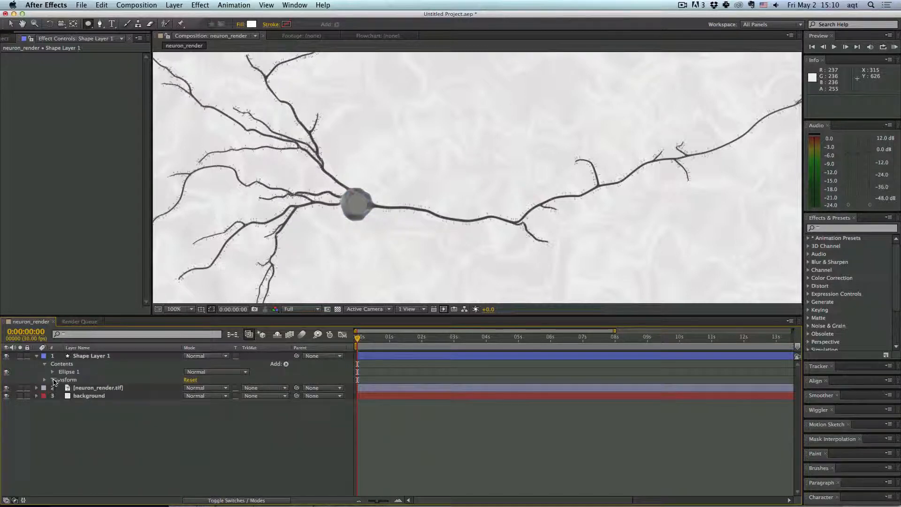
click(88, 357)
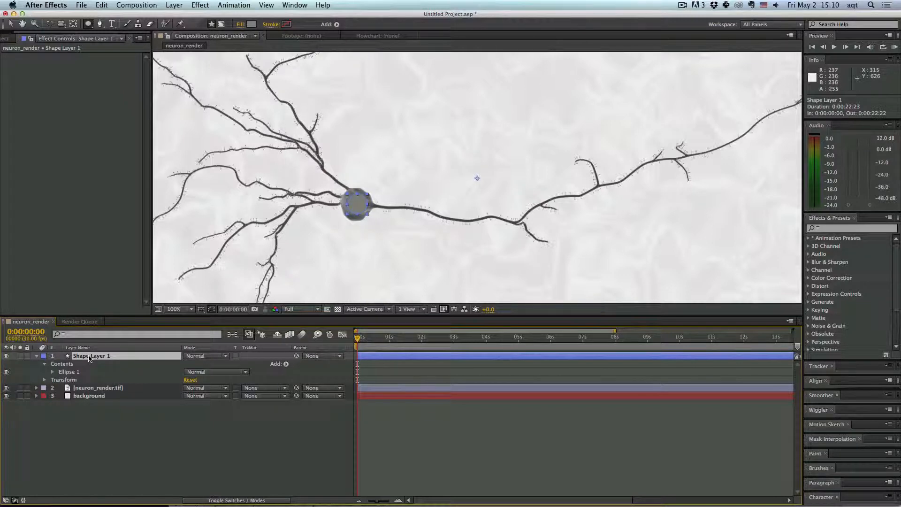
right_click(89, 358)
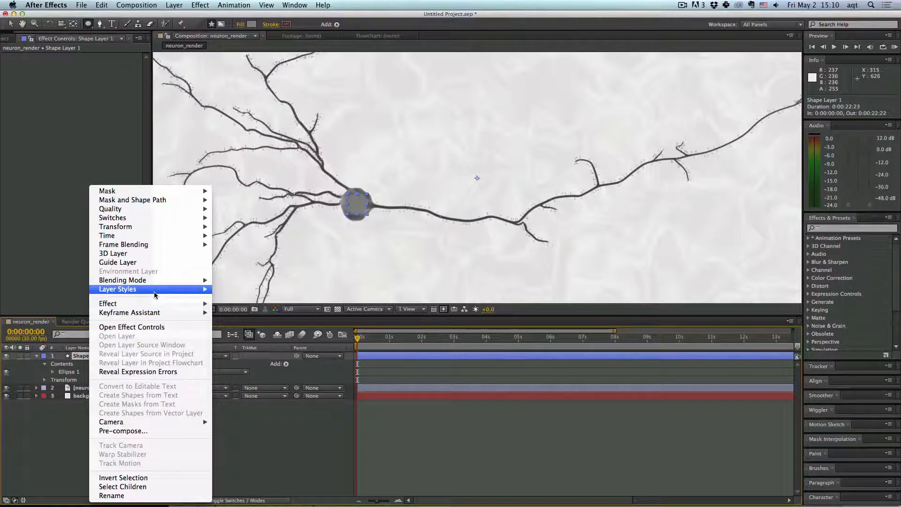
mouse_move(197, 289)
click(244, 348)
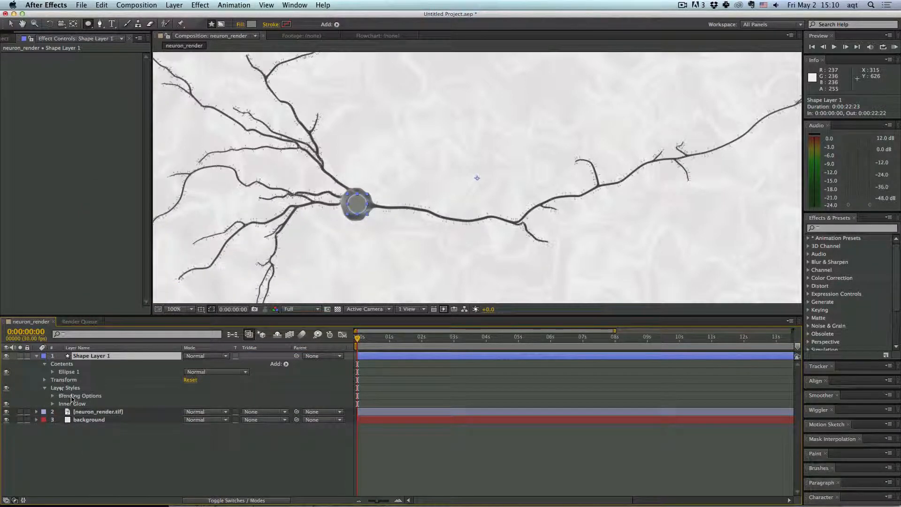
- Set the shape layer's Inner Glow color to white
click(71, 404)
click(53, 403)
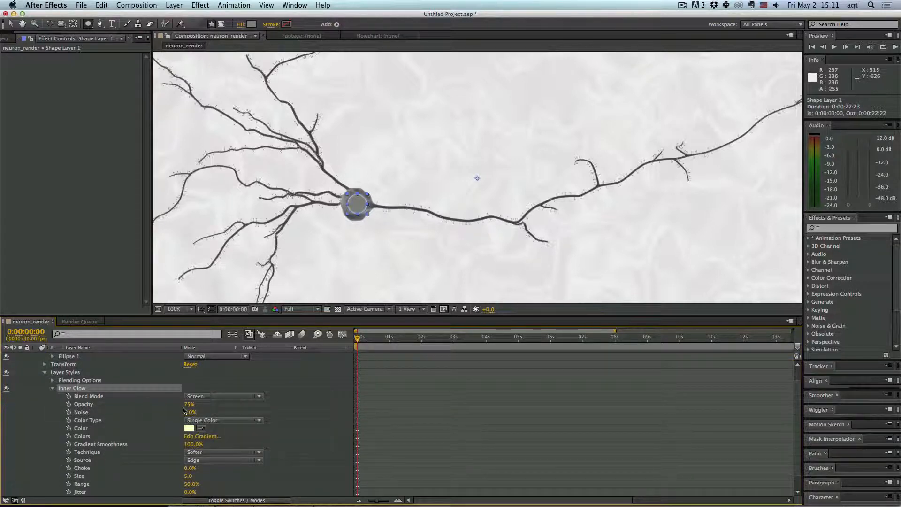
click(188, 428)
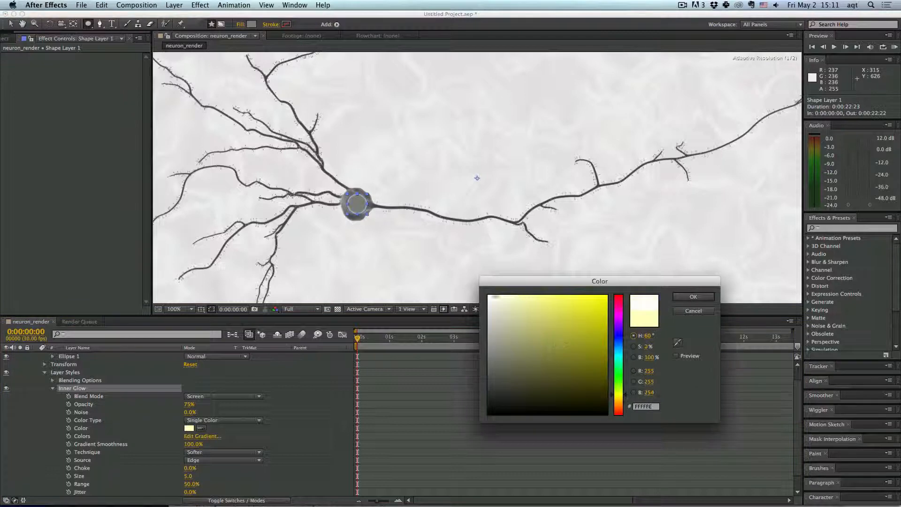
click(676, 297)
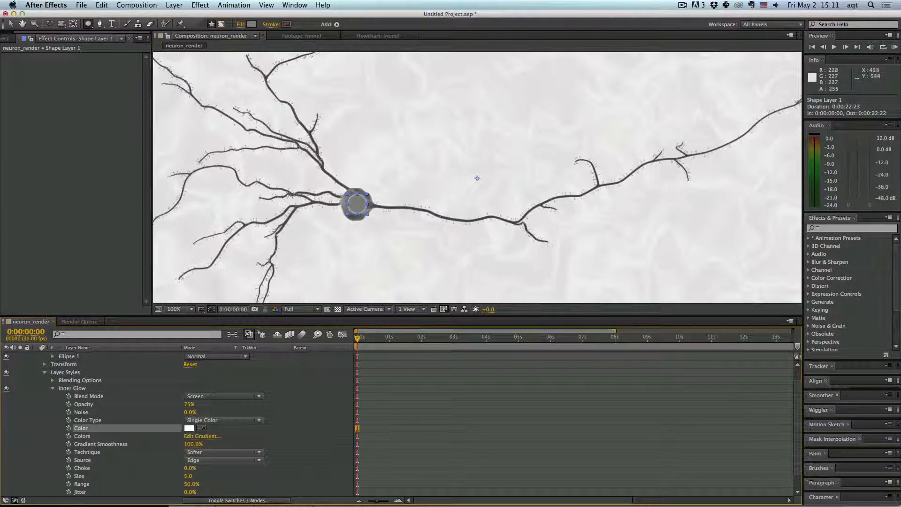
- Set the shape layer's Inner Glow noise to 15% and its size to 25
scroll(395, 230, up, 1)
scroll(394, 230, up, 1)
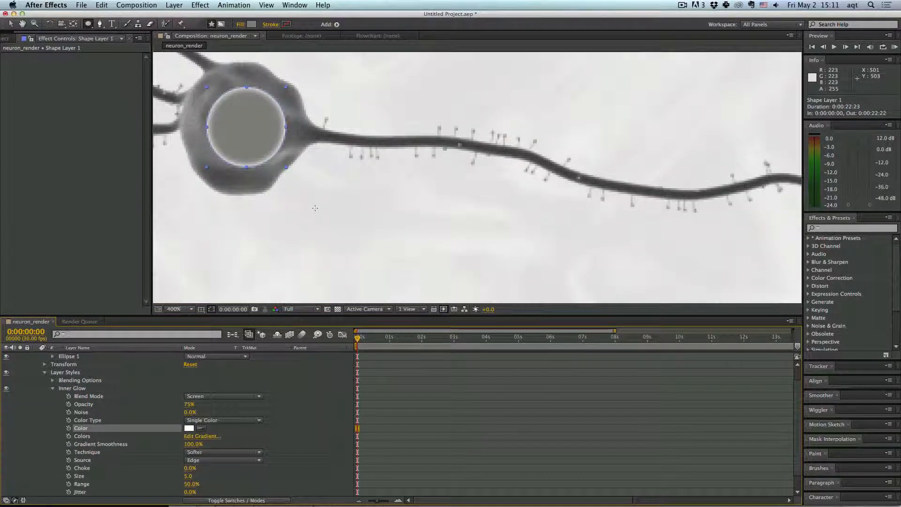
key(h)
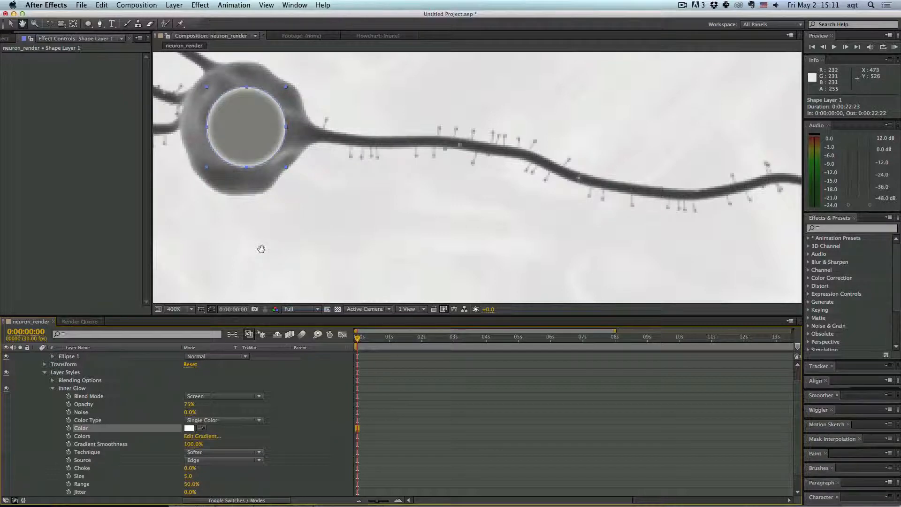
drag(260, 249, 334, 296)
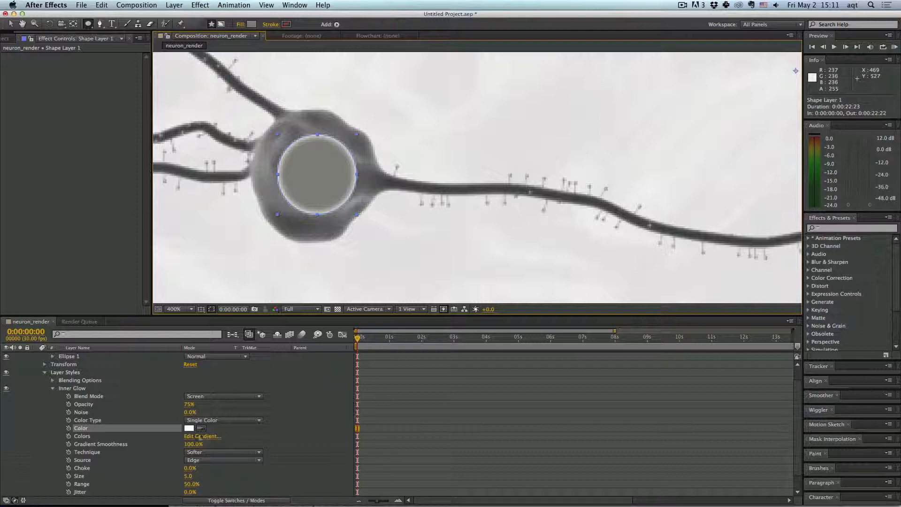
drag(190, 412, 198, 412)
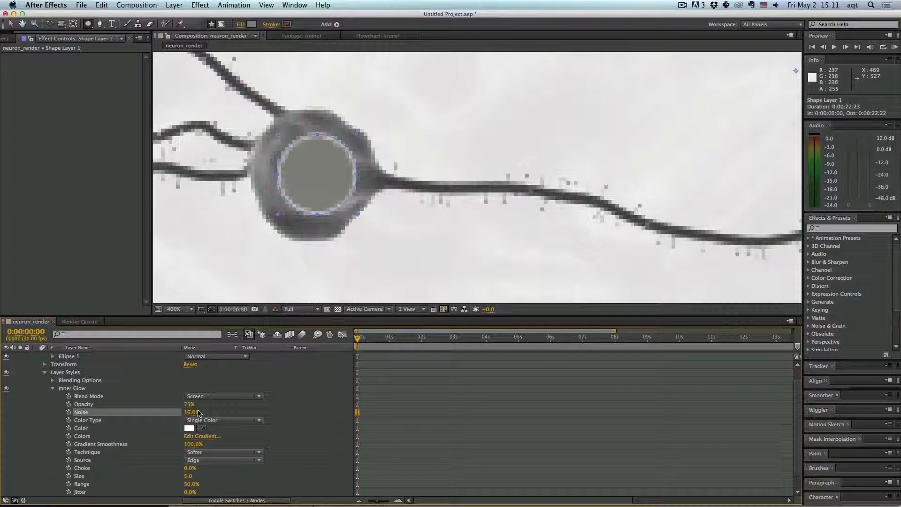
click(193, 413)
text(11)
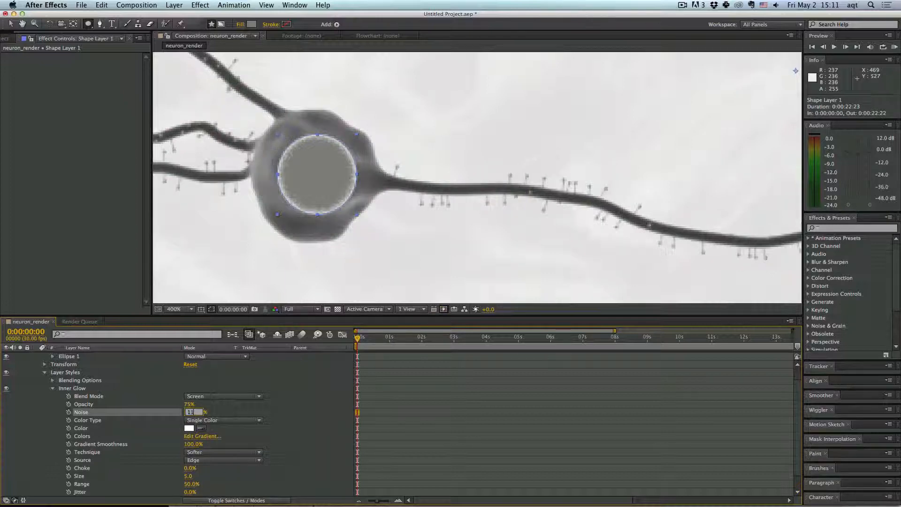
key(Return)
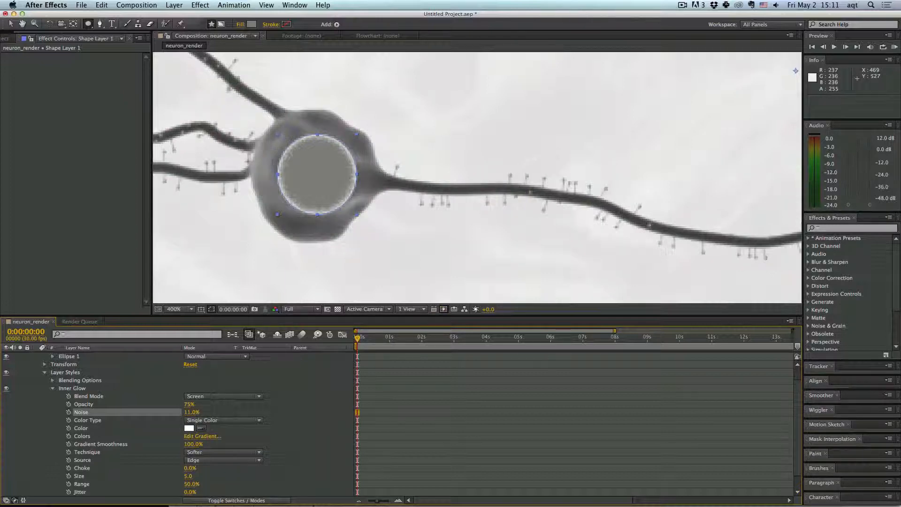
click(190, 412)
key(Return)
click(189, 476)
key(Return)
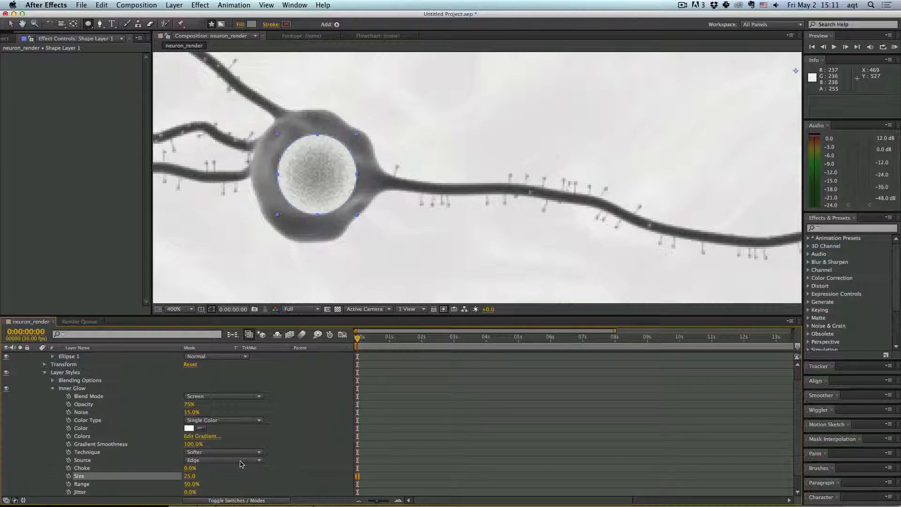
- Try a 20% Inner Glow range on the shape layer, then set it back to 50%
scroll(244, 471, down, 1)
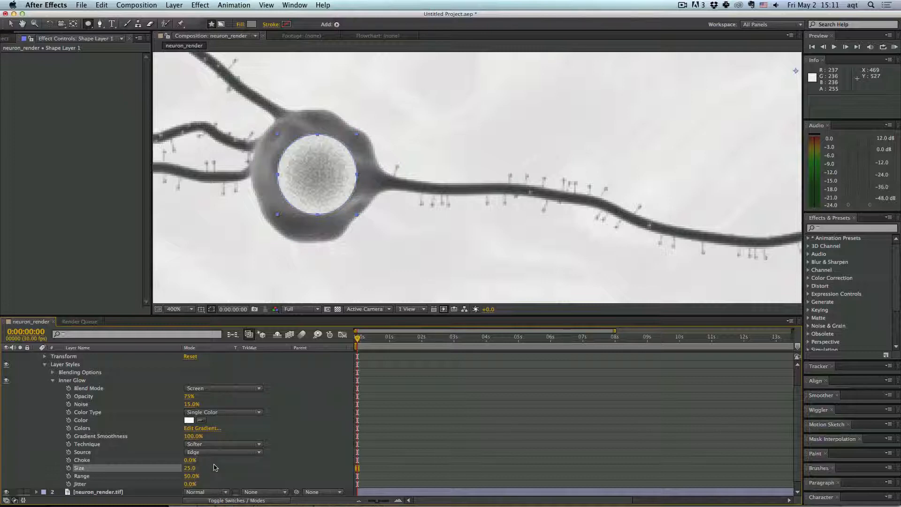
drag(192, 476, 183, 476)
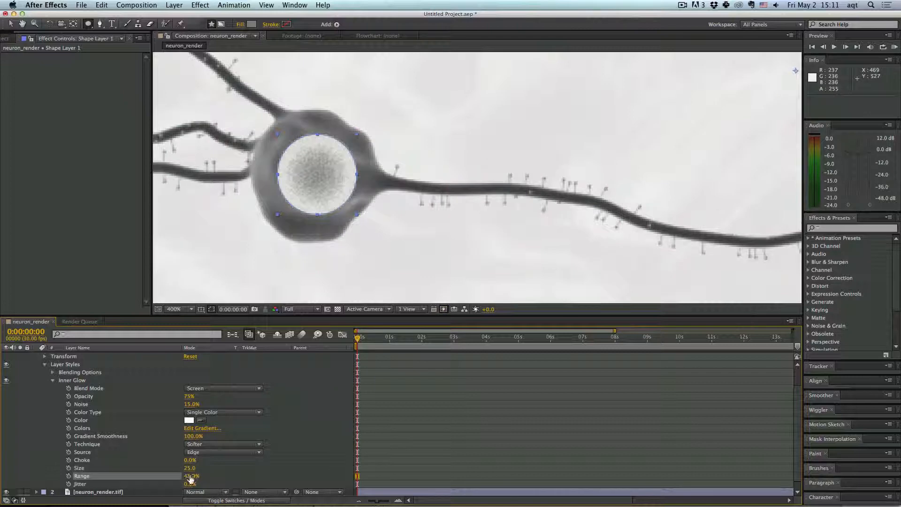
mouse_move(190, 477)
mouse_down()
mouse_move(175, 477)
mouse_move(196, 478)
mouse_up()
click(195, 477)
text(20)
key(Return)
click(190, 478)
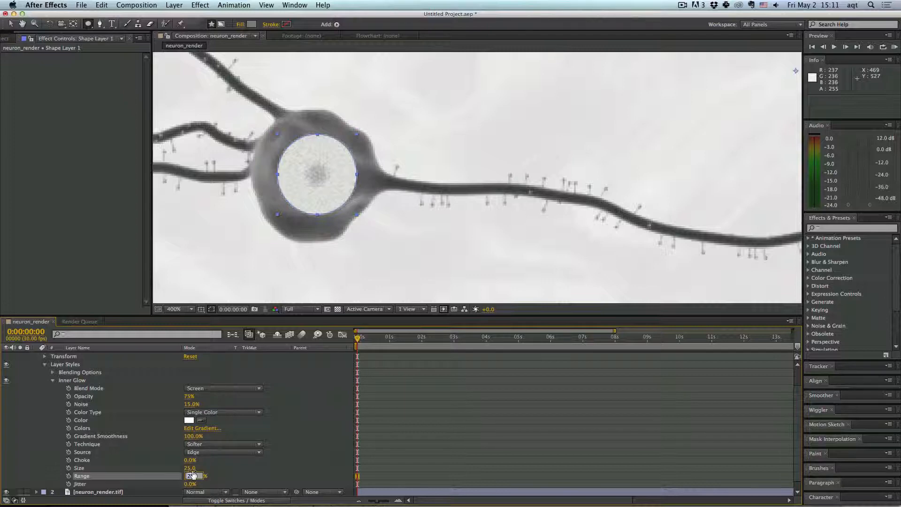
text(50)
key(Return)
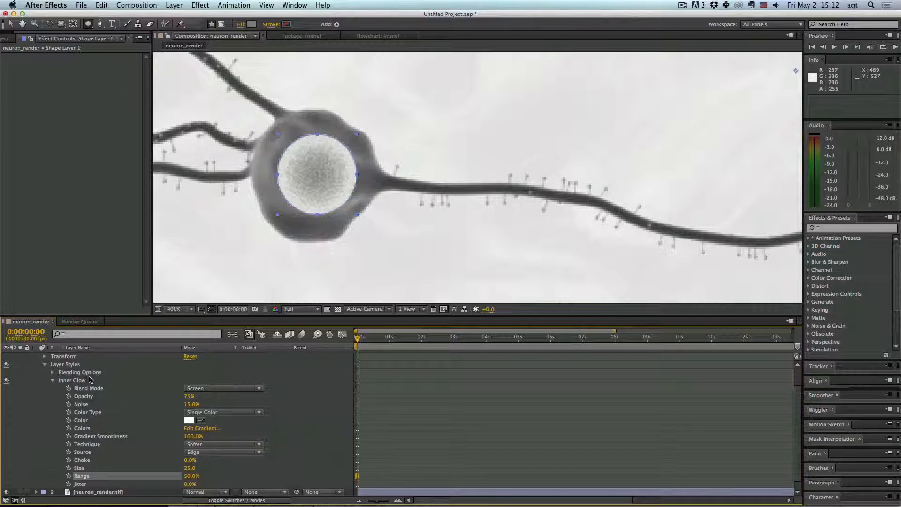
- Add a Bevel and Emboss layer style to Shape Layer 1
click(52, 380)
right_click(66, 357)
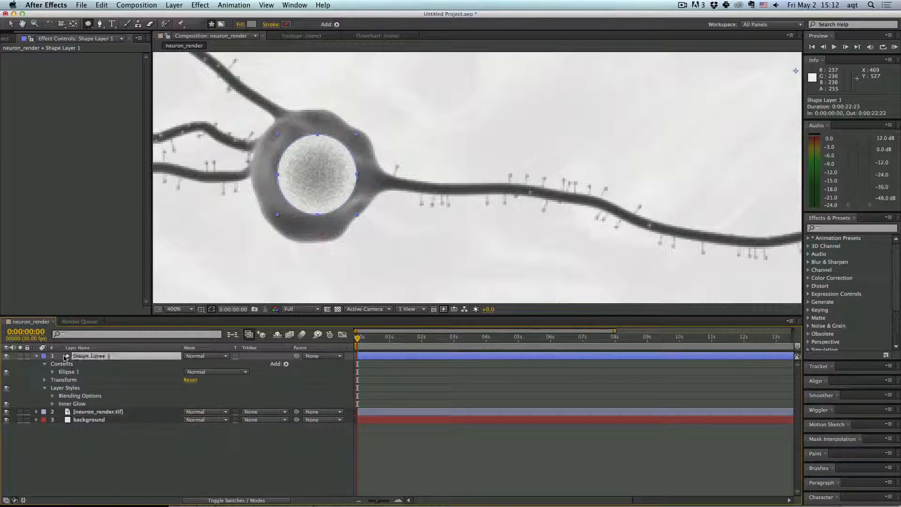
mouse_move(137, 295)
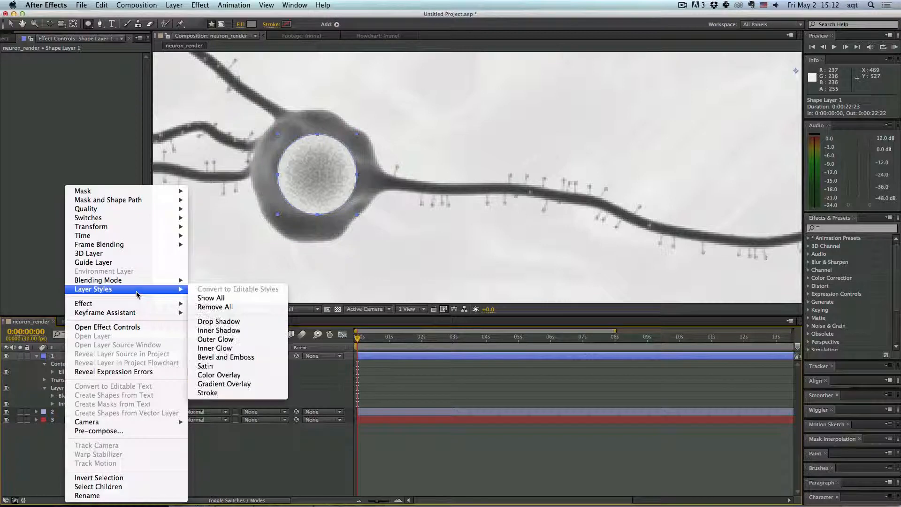
click(239, 357)
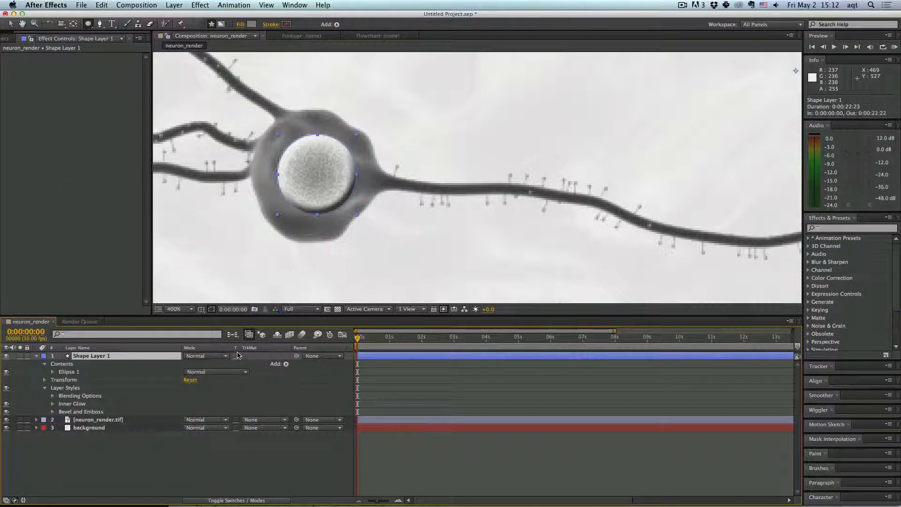
- Set the shape layer's Bevel and Emboss size to 30
click(75, 412)
click(52, 412)
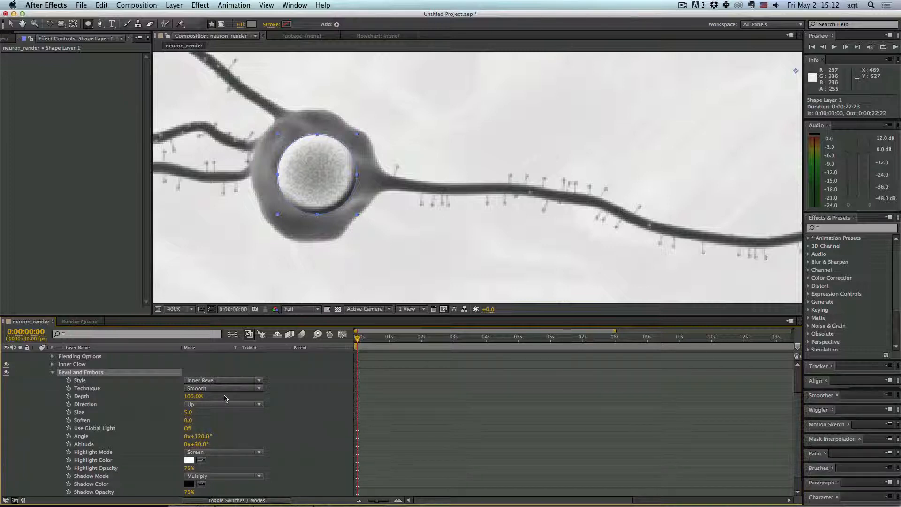
drag(188, 412, 195, 412)
click(195, 412)
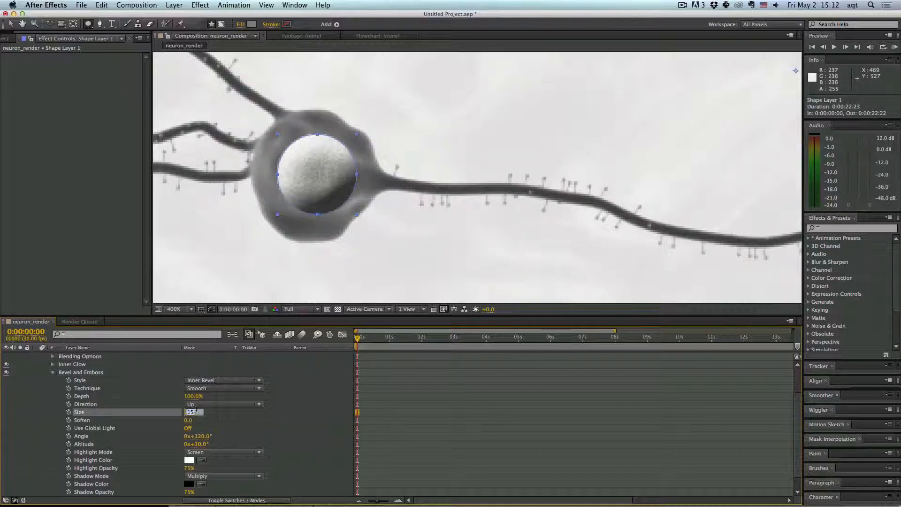
text(30)
key(Return)
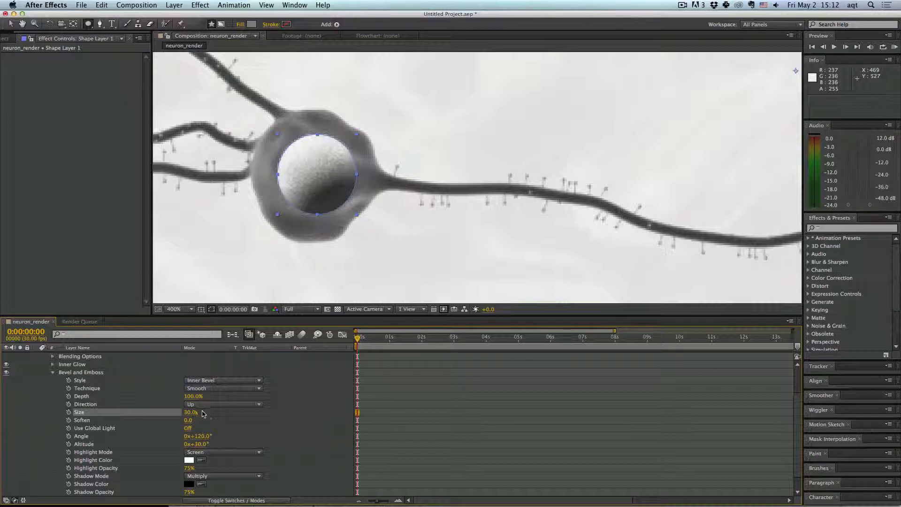
click(208, 423)
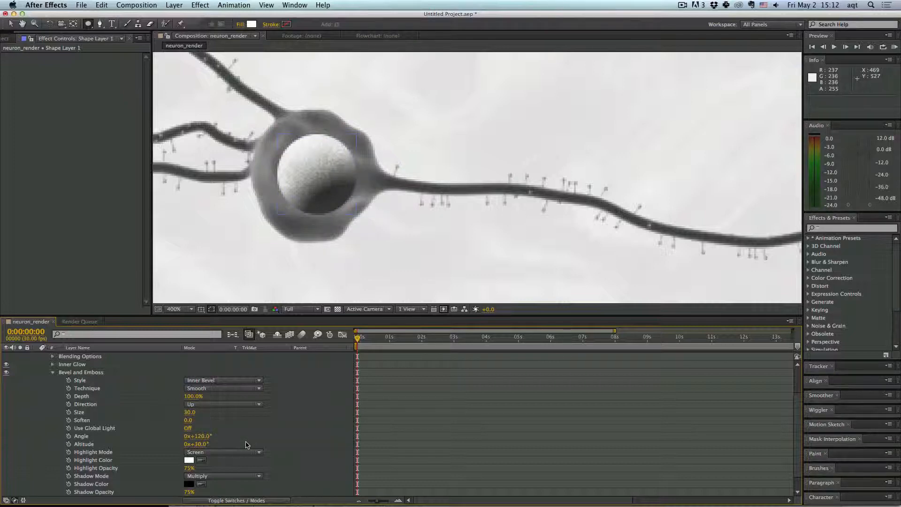
- Review the neuron composition at several zoom levels and positions around the cell body
scroll(248, 445, up, 1)
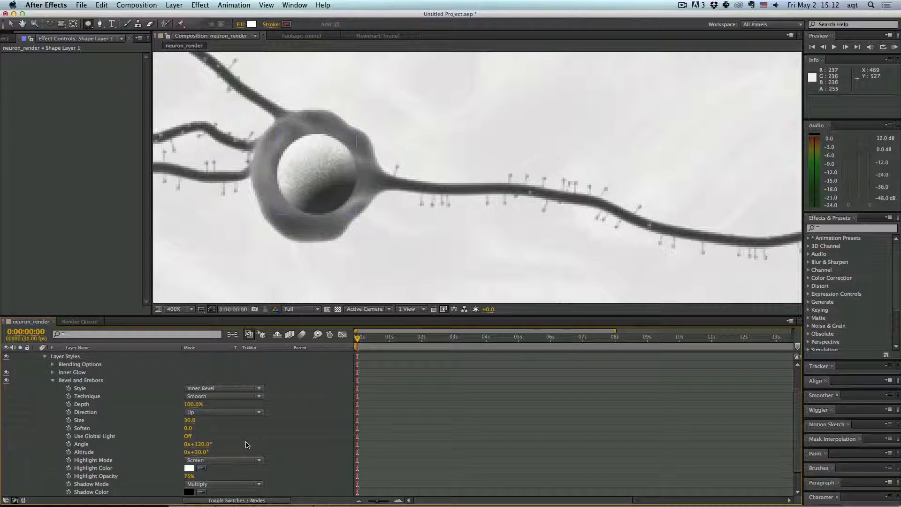
scroll(247, 444, up, 3)
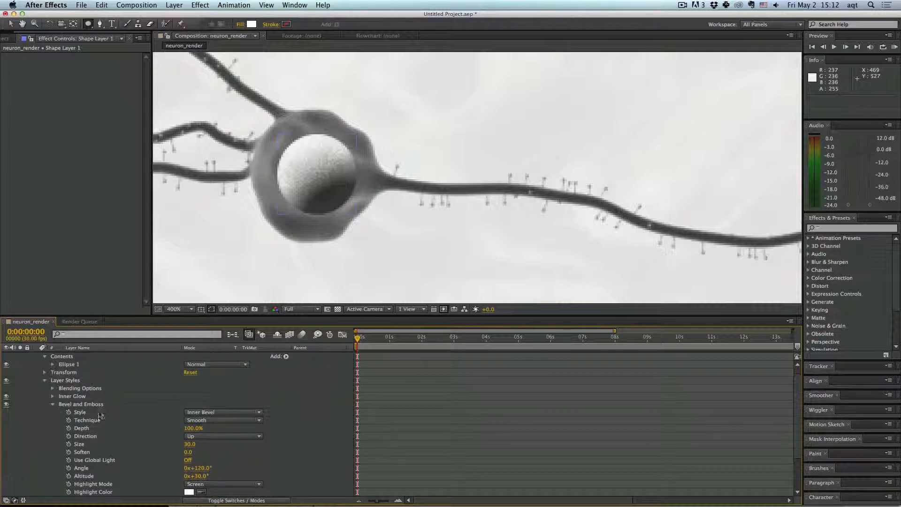
click(53, 405)
click(231, 267)
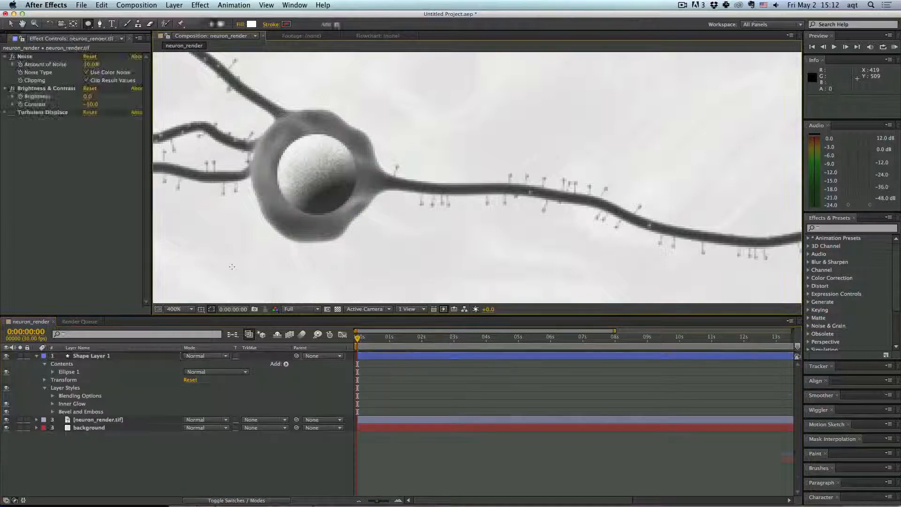
click(176, 309)
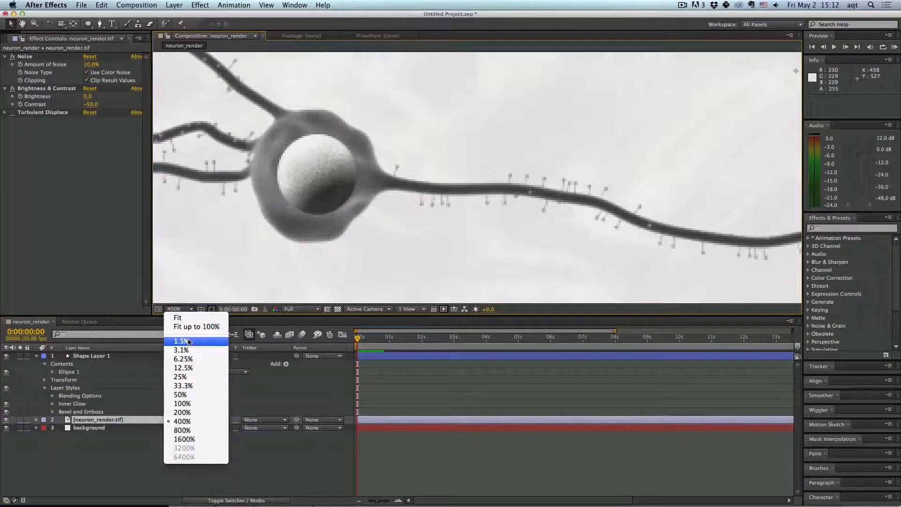
click(182, 403)
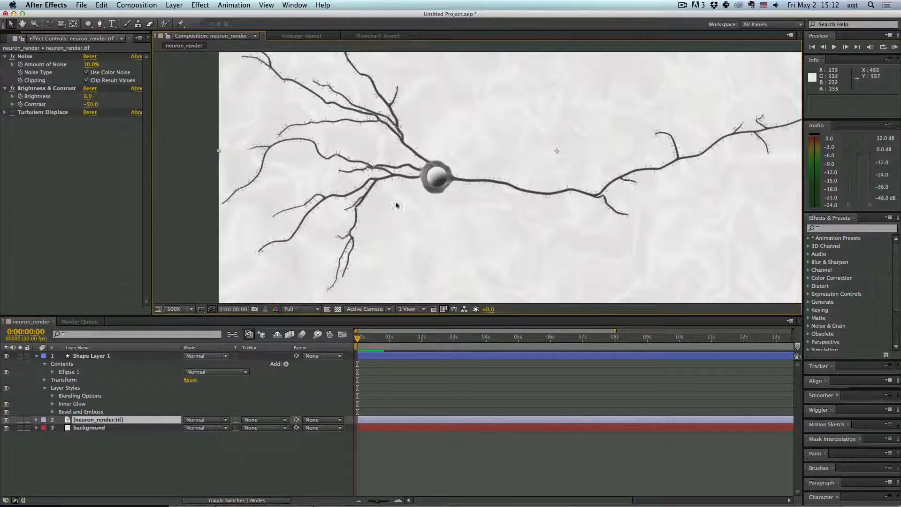
key(h)
drag(465, 192, 400, 235)
key(v)
key(comma)
key(comma)
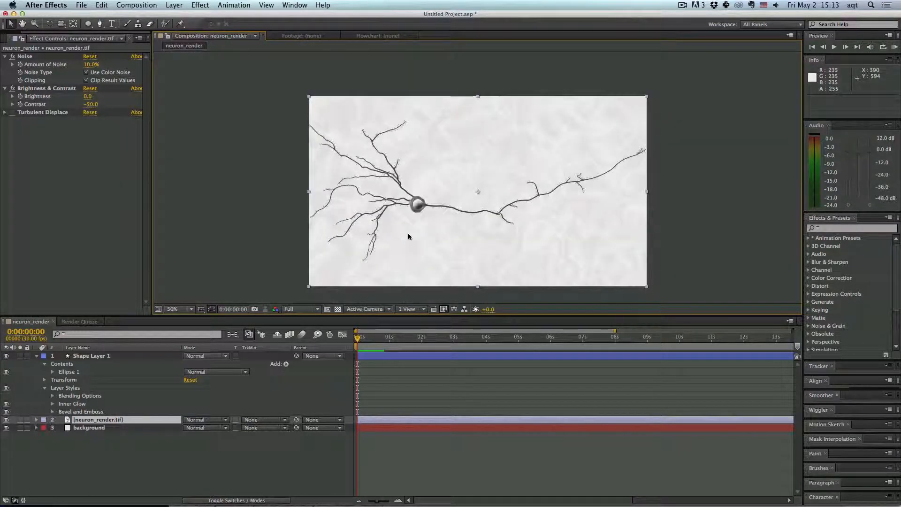
scroll(436, 223, up, 2)
scroll(433, 216, up, 2)
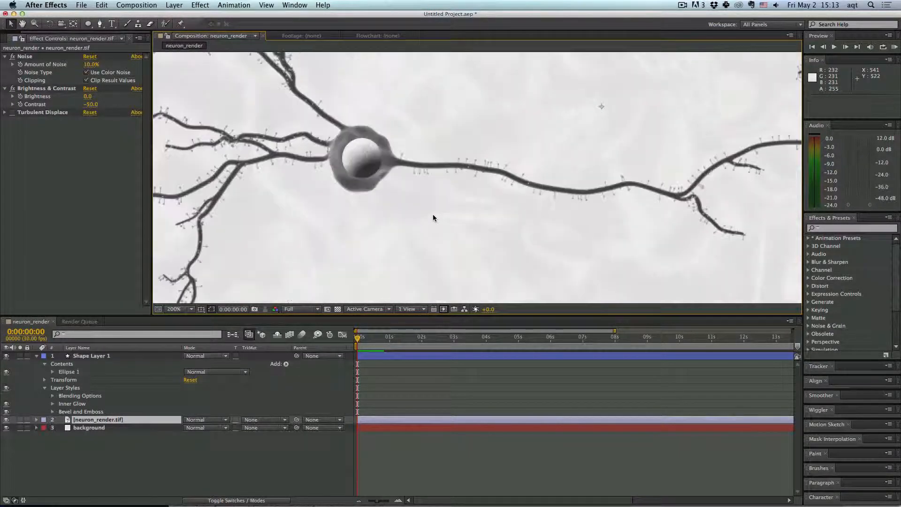
scroll(422, 209, up, 3)
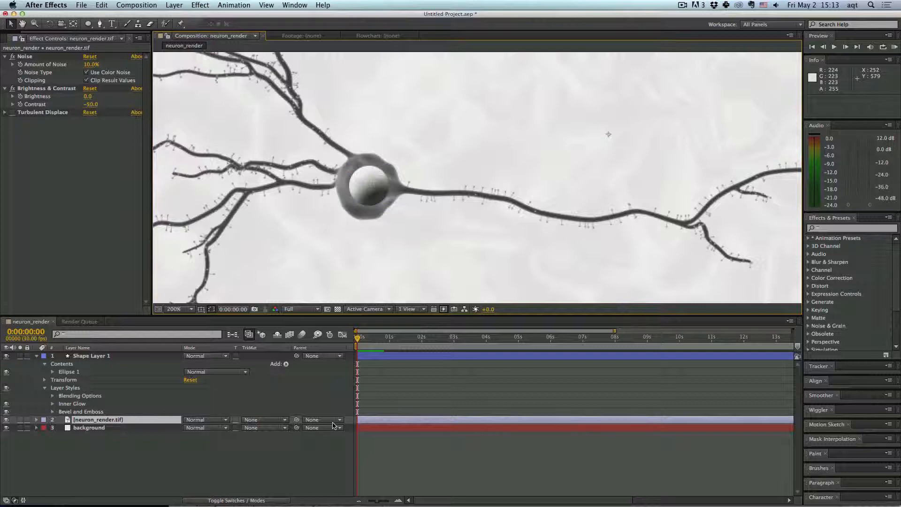
- Set Shape Layer 1's opacity to 50%
click(123, 357)
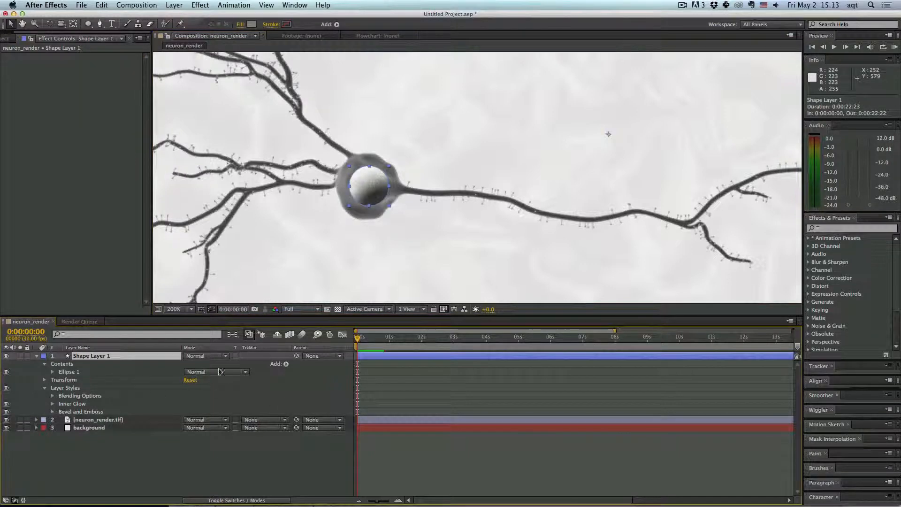
click(45, 379)
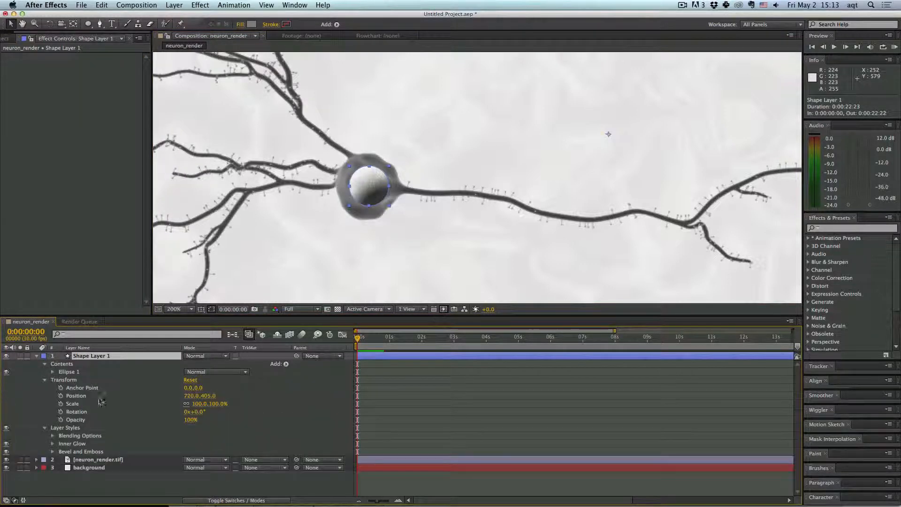
click(189, 420)
text(50)
key(Return)
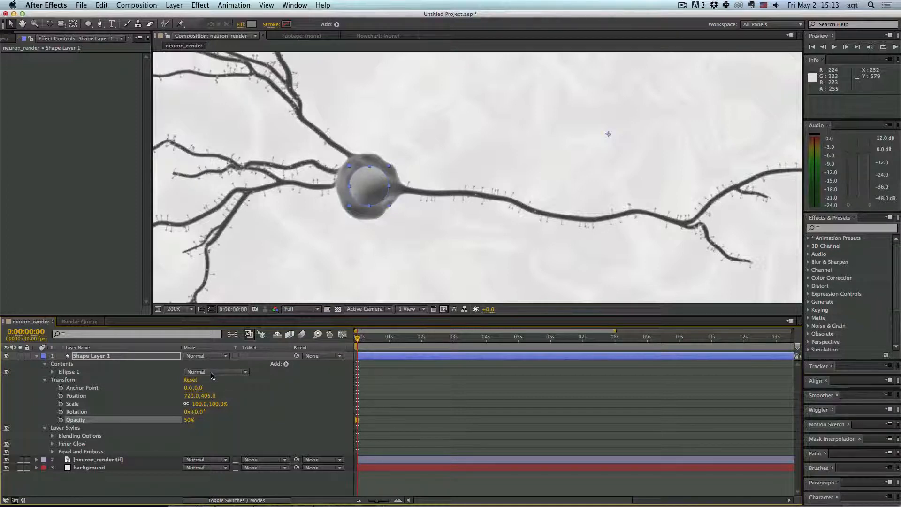
- Set the shape layer's blending mode to Multiply
click(207, 359)
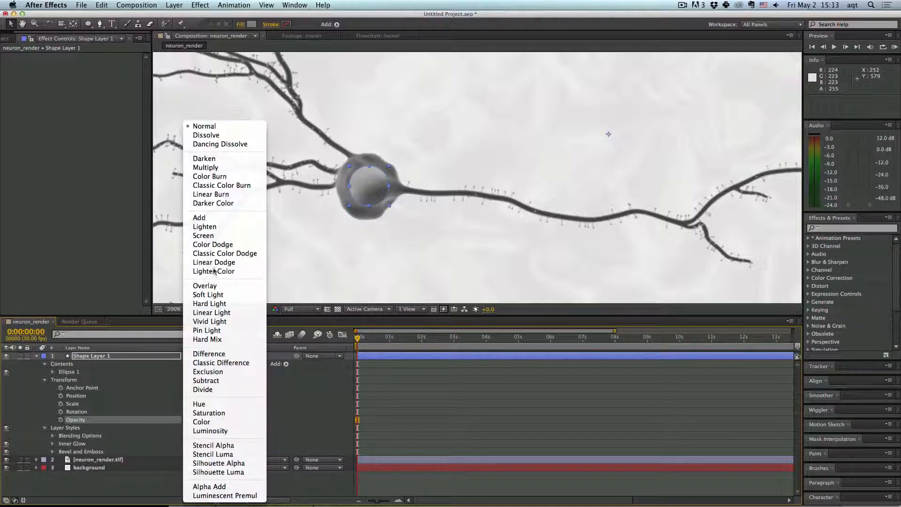
click(216, 168)
click(321, 217)
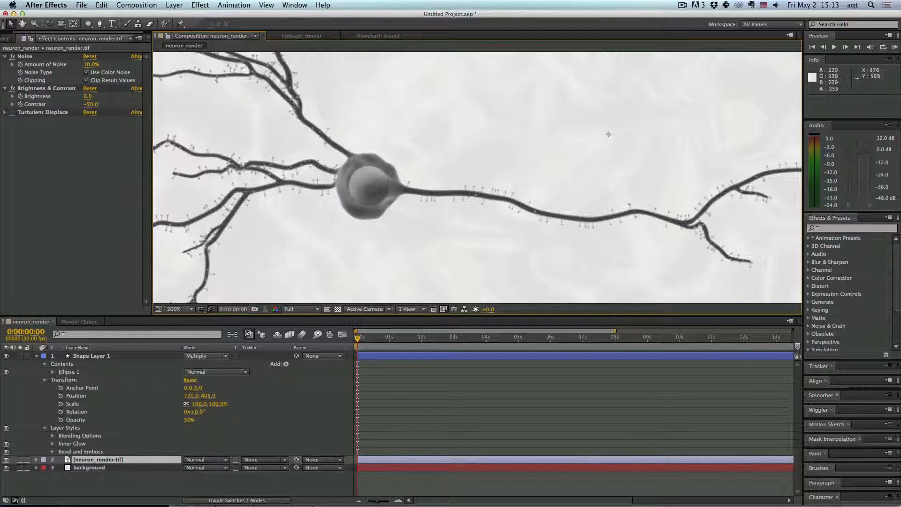
- Try a 25% opacity on the shape layer, then set it back to 50%
click(190, 420)
text(25)
key(Return)
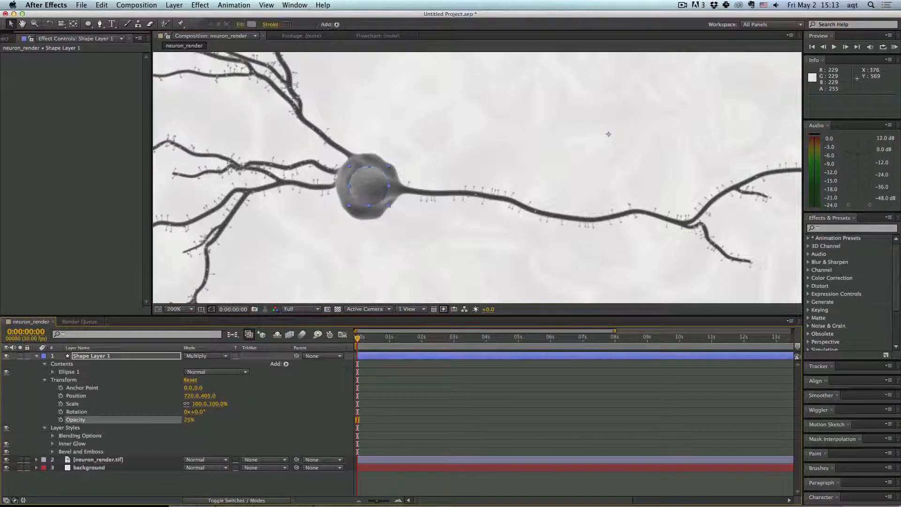
click(324, 256)
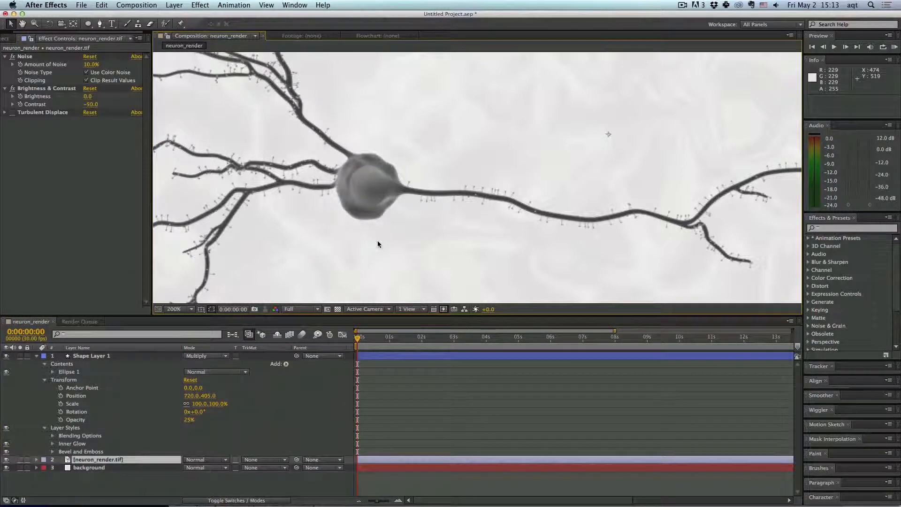
key(KP_0)
click(324, 347)
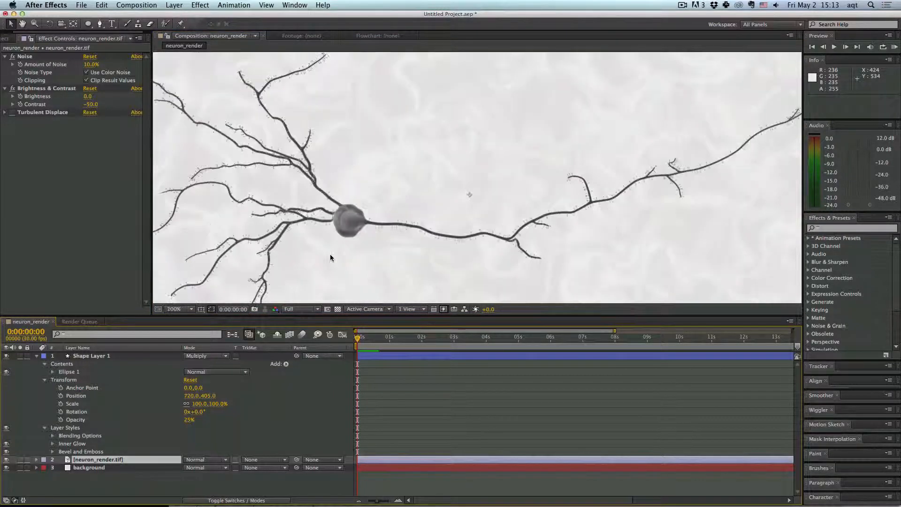
scroll(330, 254, down, 3)
click(190, 419)
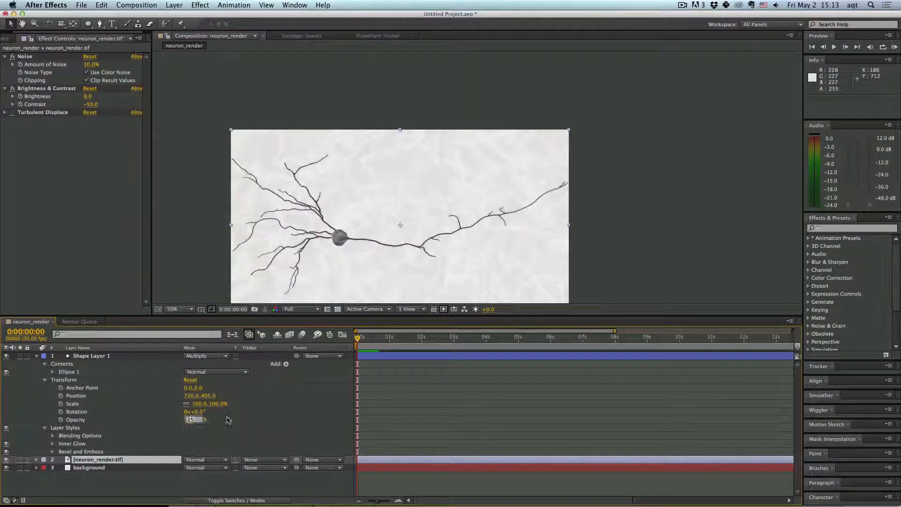
text(50)
key(Return)
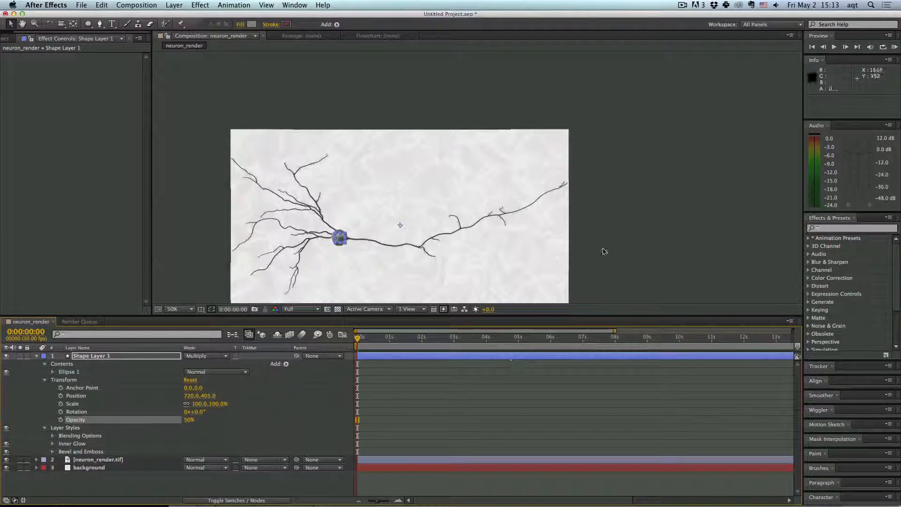
click(604, 251)
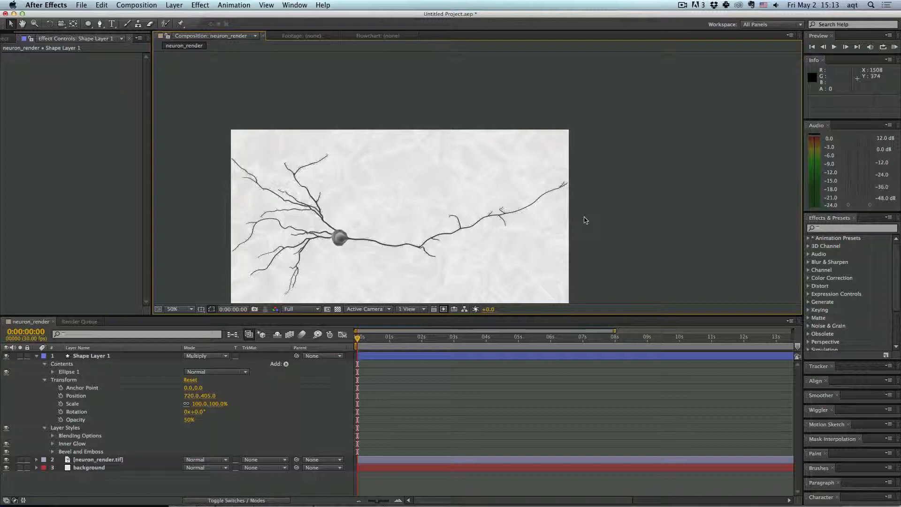
- Rename Shape Layer 1 to nucleus
click(36, 356)
click(94, 357)
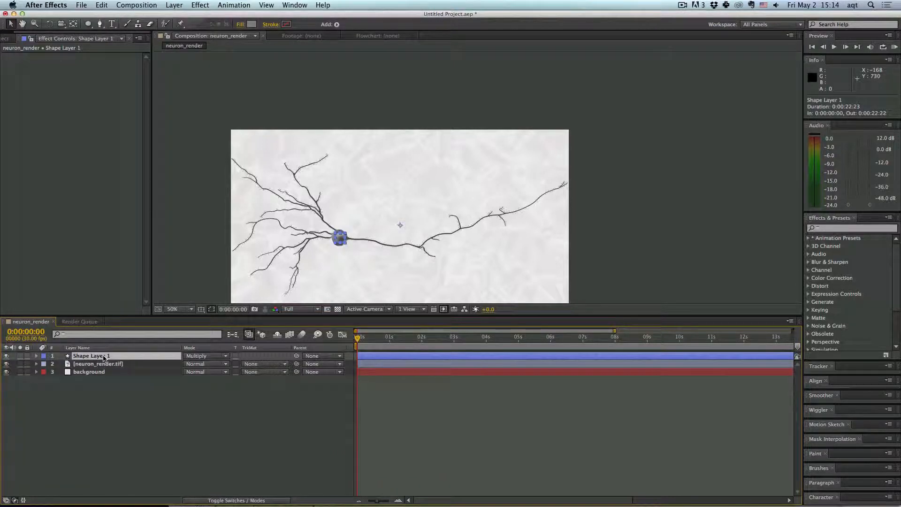
right_click(103, 358)
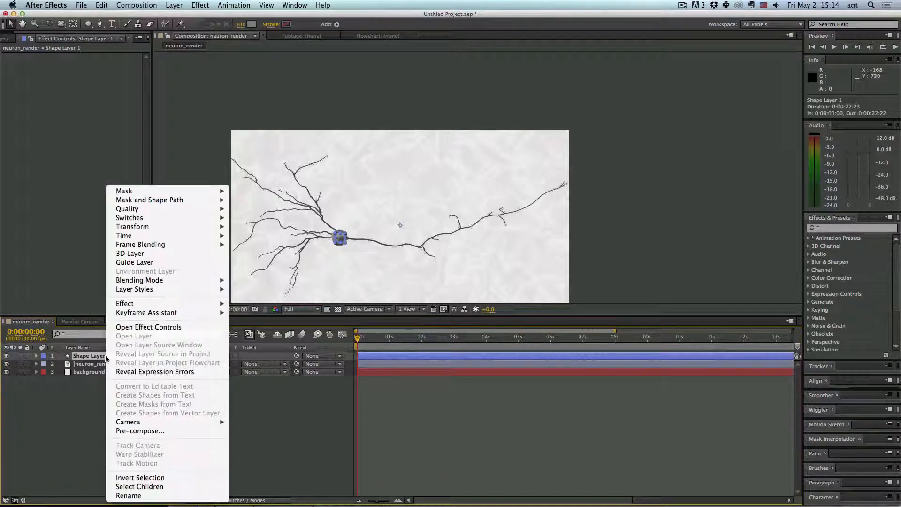
click(136, 496)
text(la)
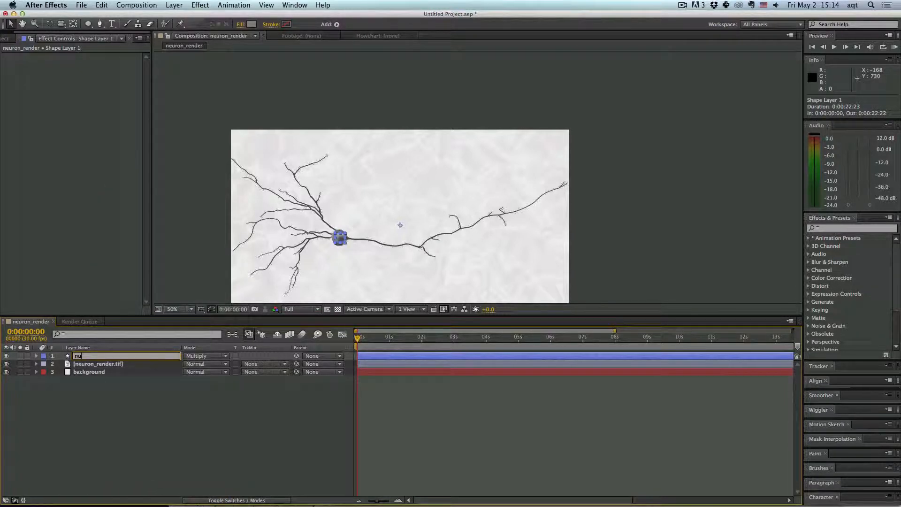
text(cleus)
key(Return)
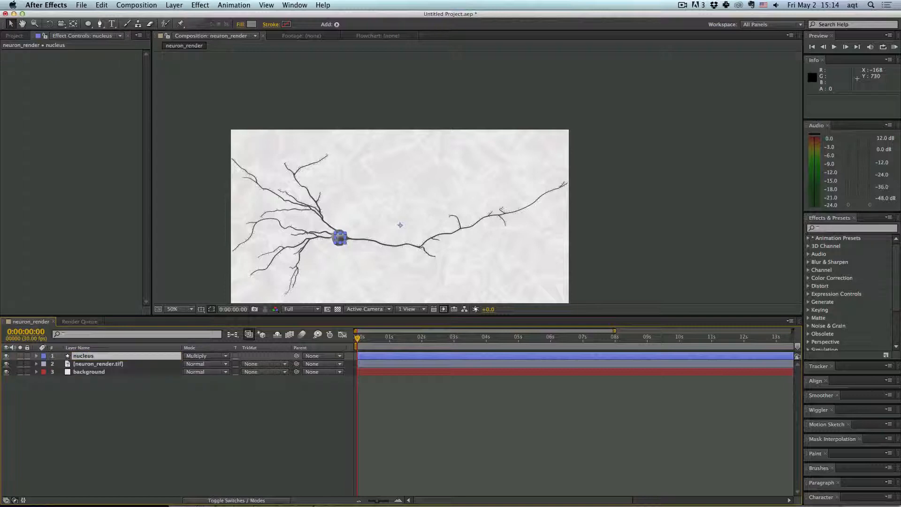
- Duplicate the nucleus layer and rename the copy halo
key(super+d)
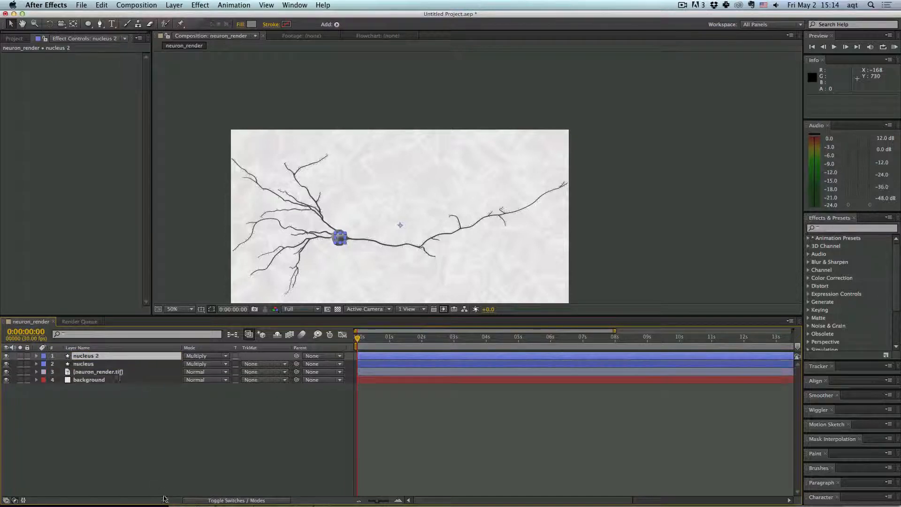
right_click(93, 359)
click(93, 360)
right_click(90, 359)
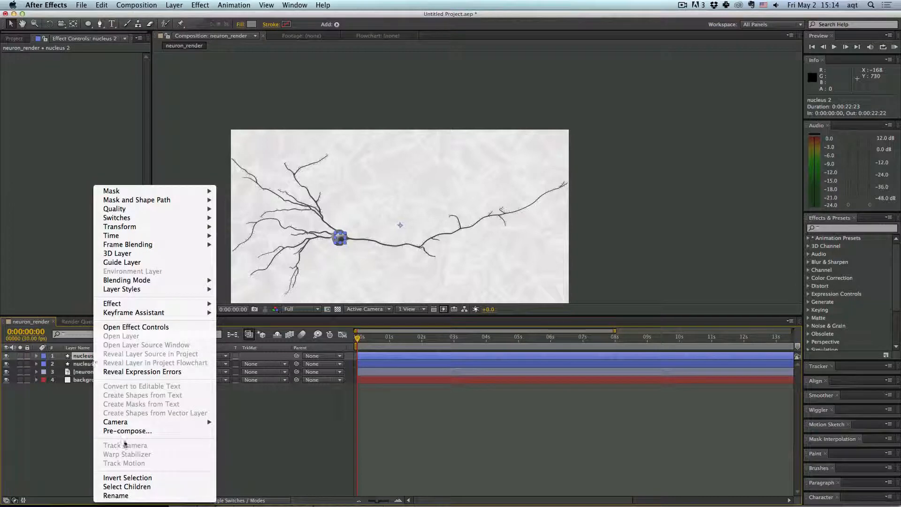
click(115, 496)
text(halo)
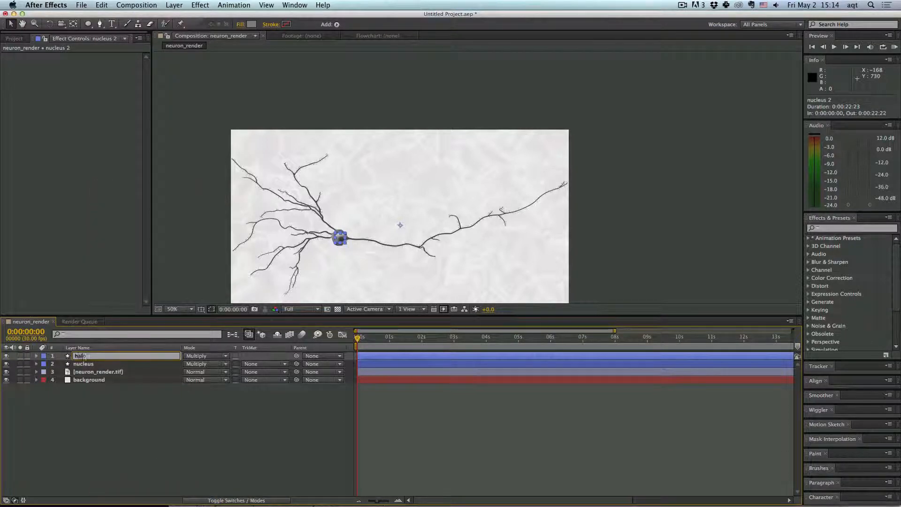
key(Return)
click(219, 227)
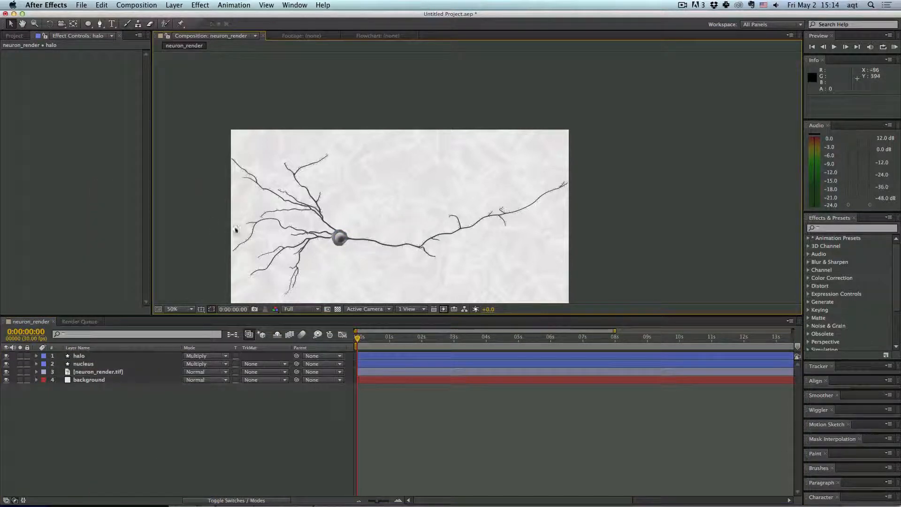
click(342, 241)
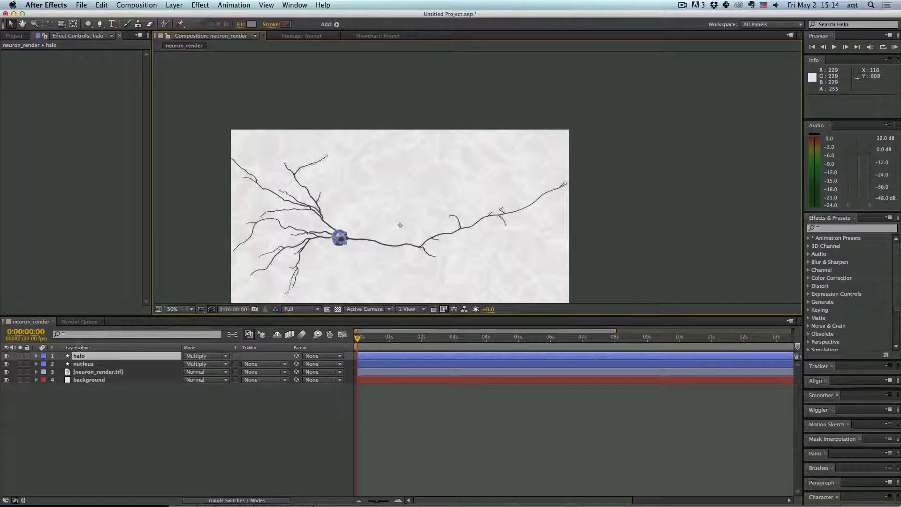
- Expand the halo layer's layer styles and inspect its Inner Glow settings
click(37, 356)
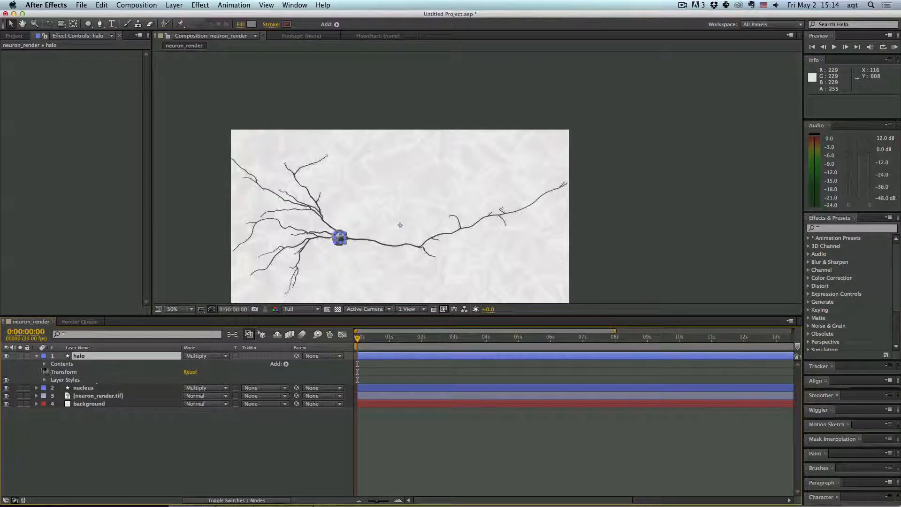
click(45, 380)
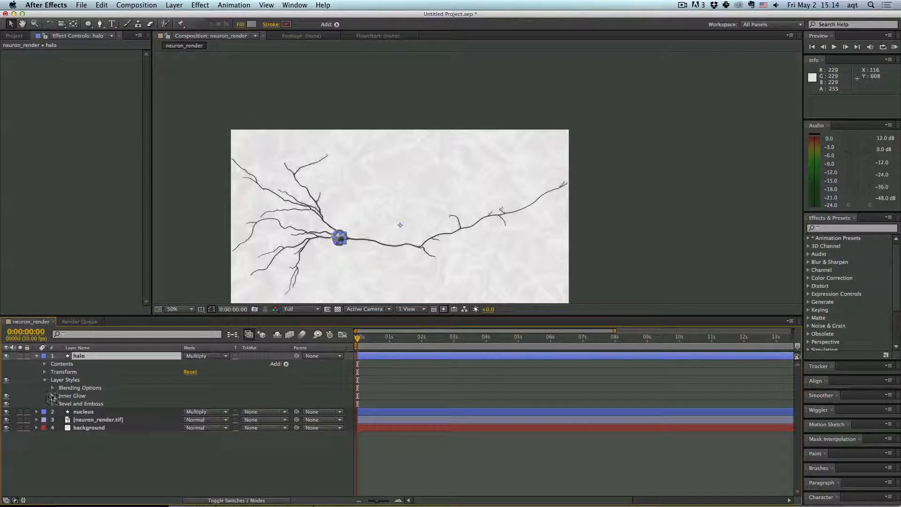
click(53, 395)
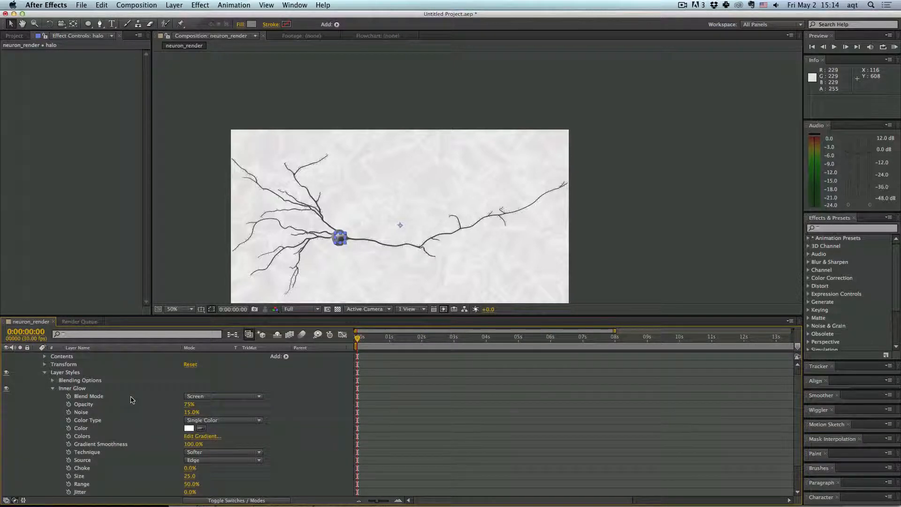
scroll(332, 254, up, 2)
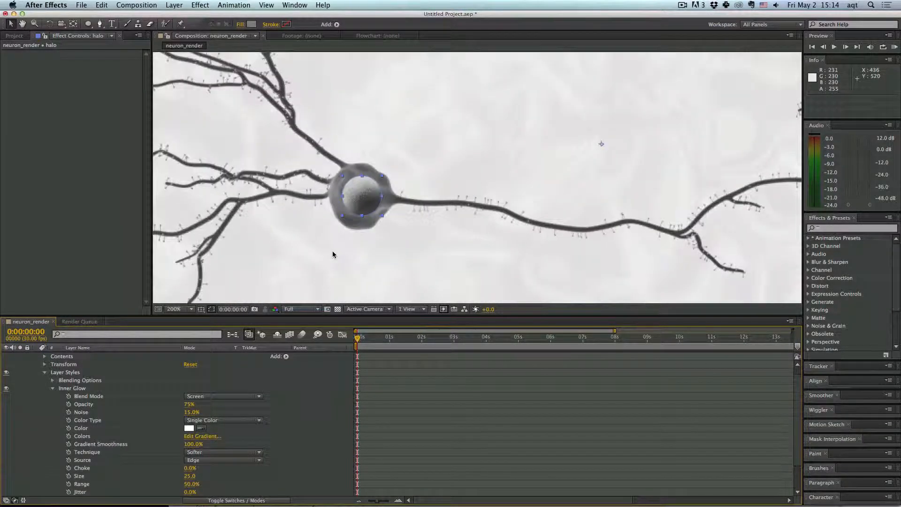
click(52, 389)
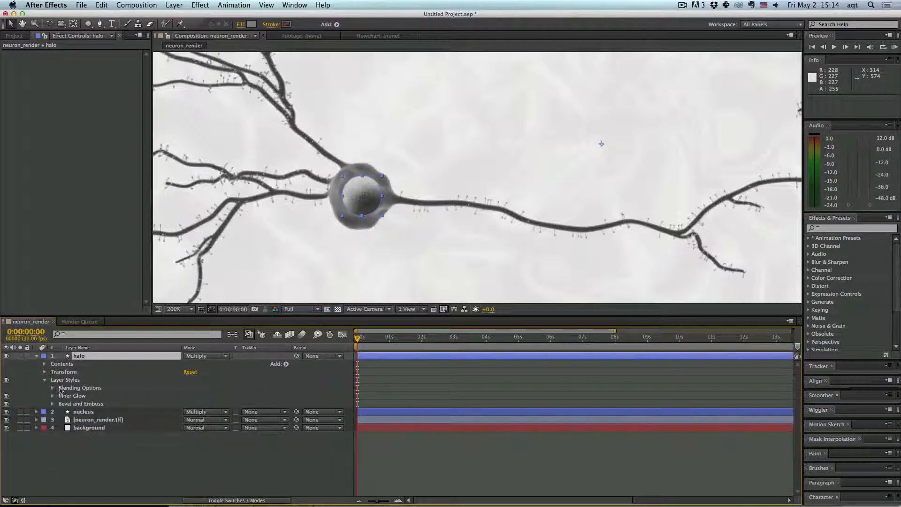
- Add an Outer Glow layer style to the halo layer
right_click(76, 361)
mouse_move(157, 280)
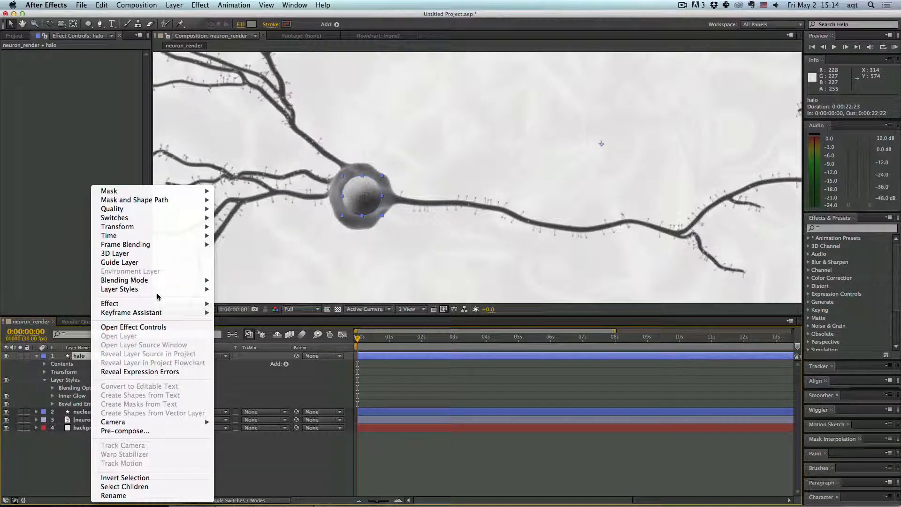
mouse_move(207, 289)
click(242, 341)
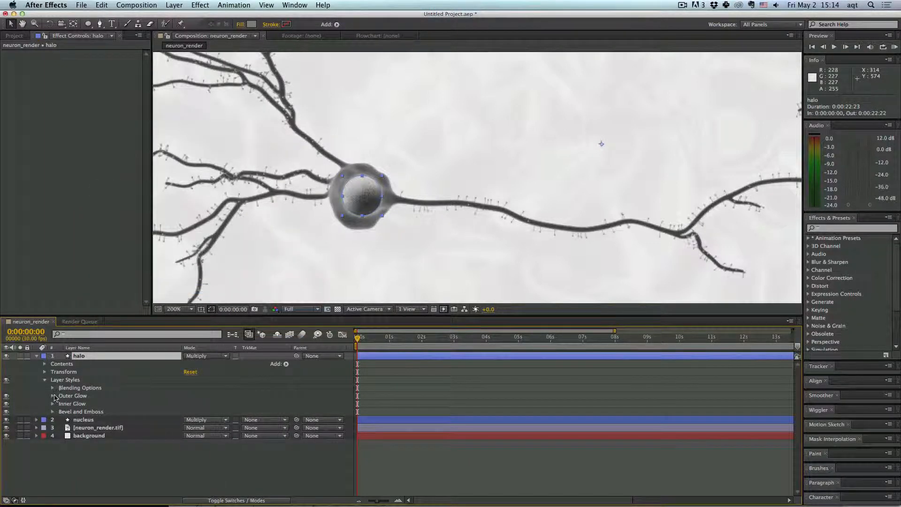
- Set the halo's Outer Glow size to 43 and its color to white
click(53, 396)
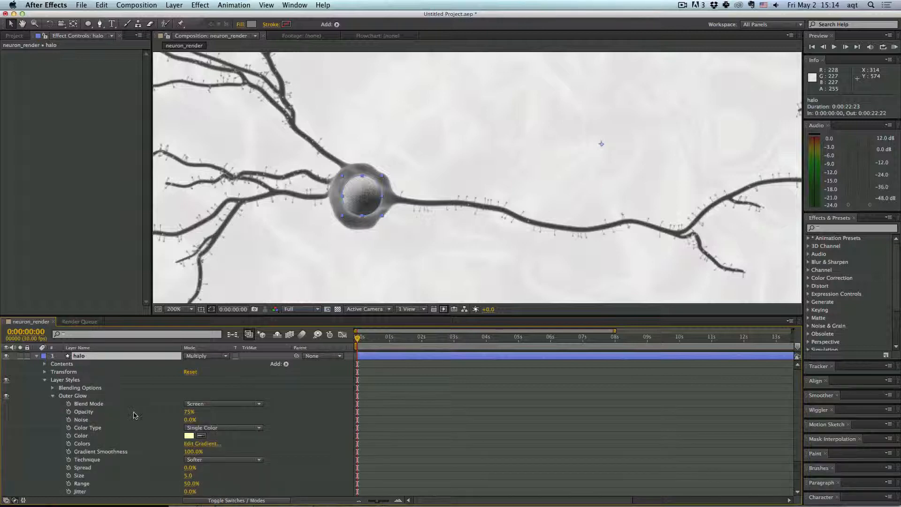
scroll(137, 416, down, 1)
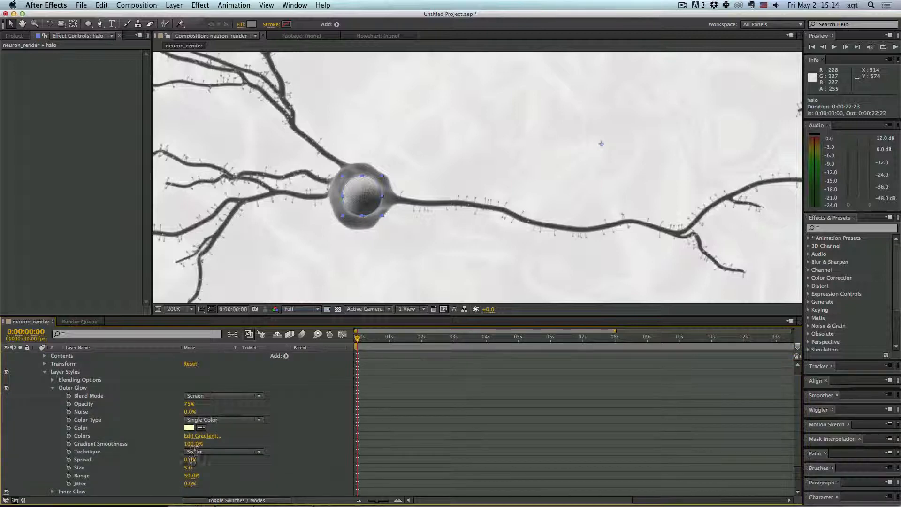
mouse_move(188, 467)
mouse_down()
mouse_move(210, 464)
mouse_move(201, 462)
mouse_up()
click(189, 427)
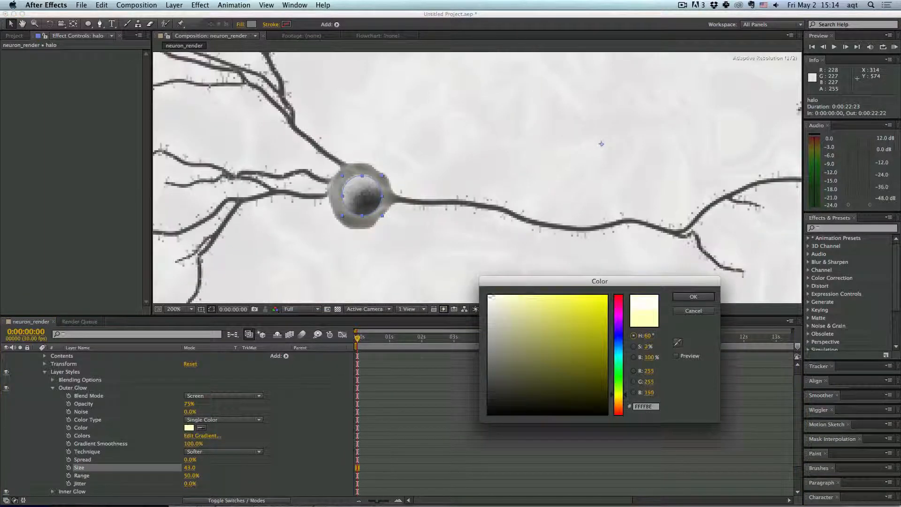
drag(491, 296, 477, 263)
click(704, 297)
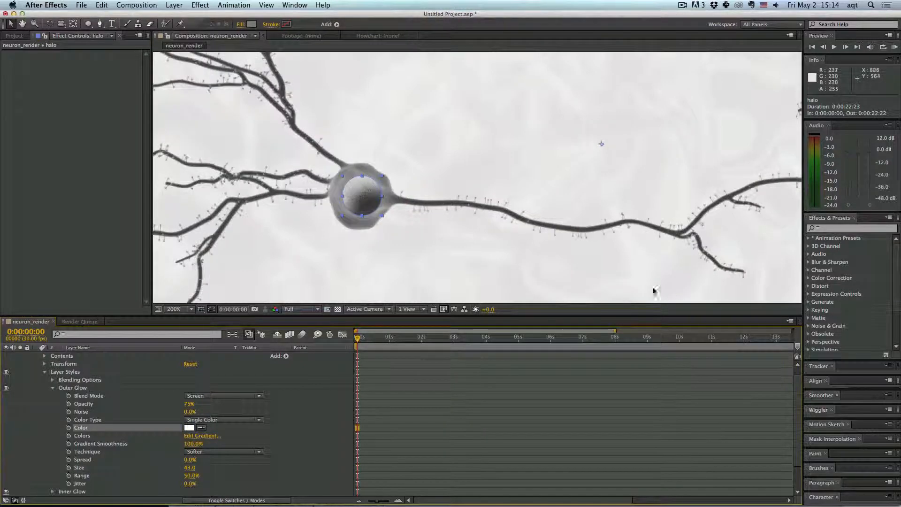
- Move the neuron_render.tif layer to the top of the layer stack
click(45, 372)
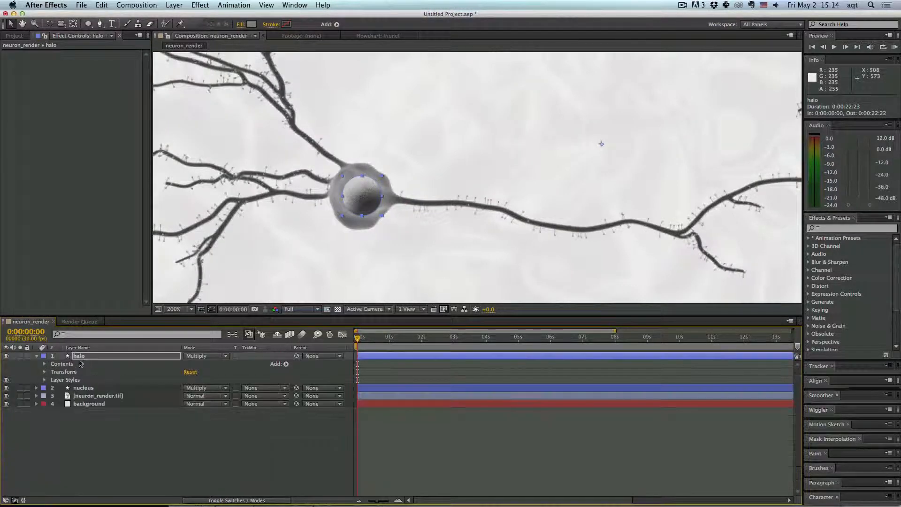
shift+click(83, 389)
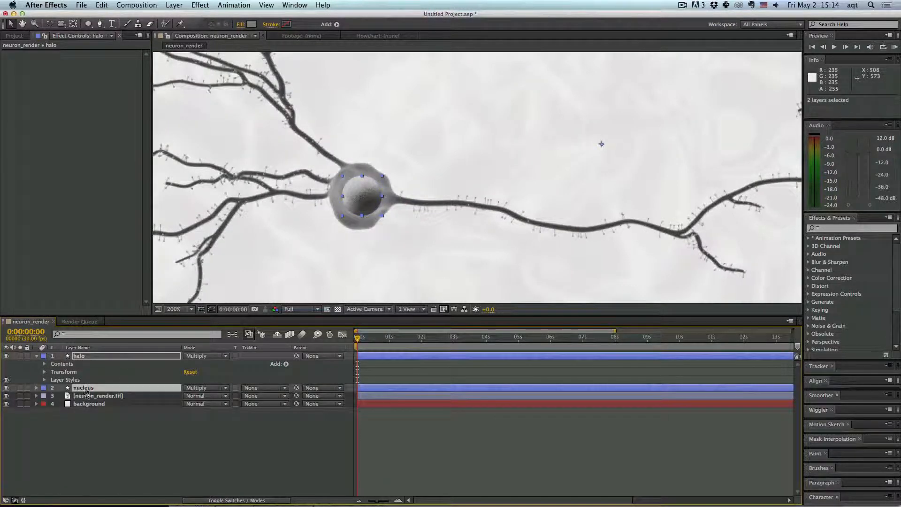
drag(86, 393, 86, 402)
click(148, 438)
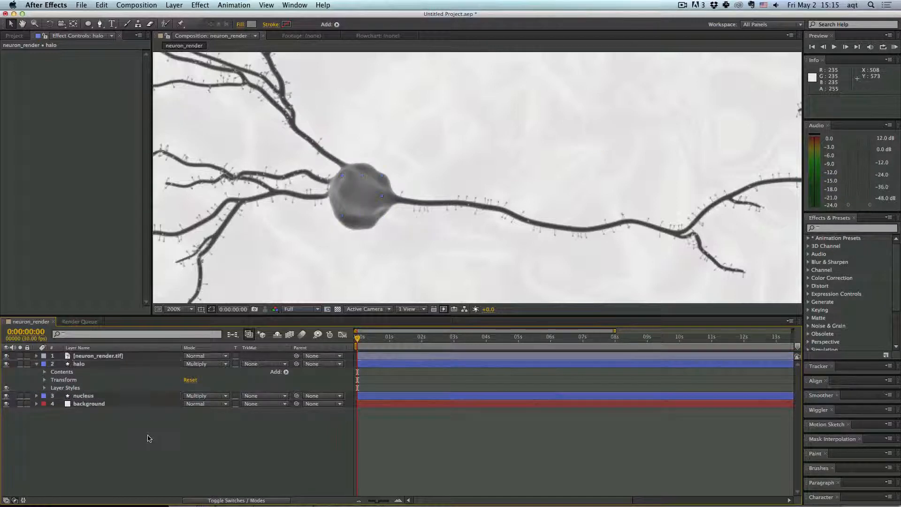
- Set the nucleus layer's blending mode to Normal
click(114, 397)
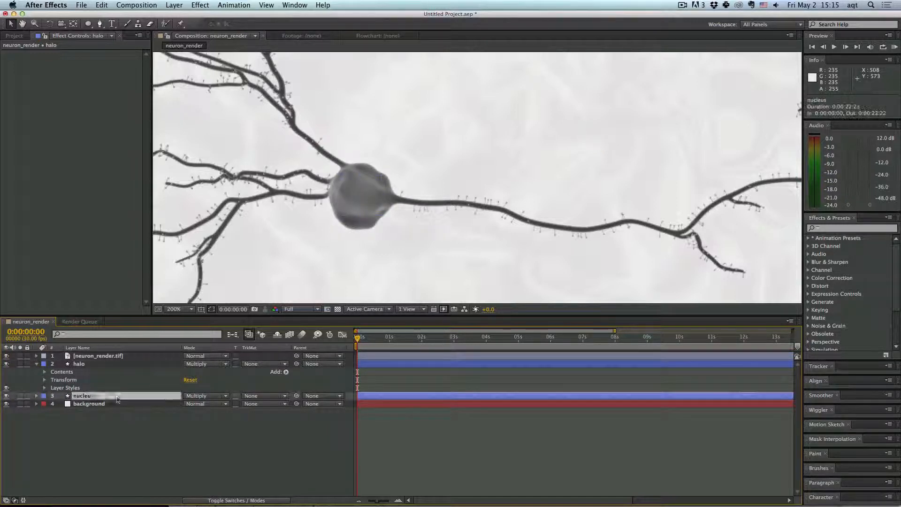
click(205, 400)
click(239, 123)
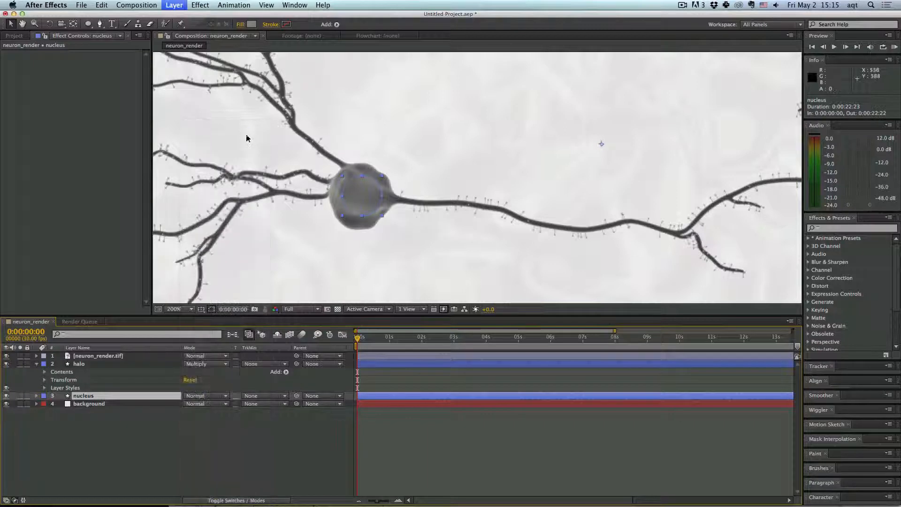
- Adjust the nucleus layer's opacity to about 92%
click(214, 432)
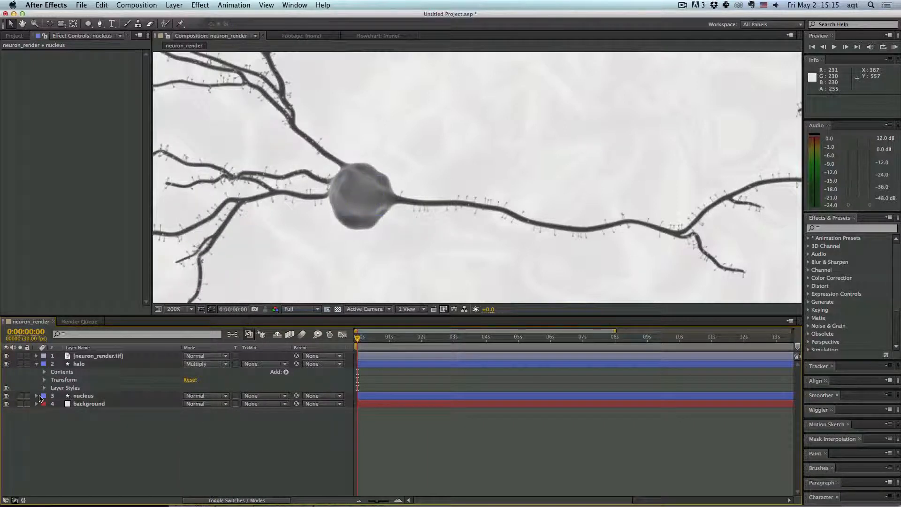
click(37, 396)
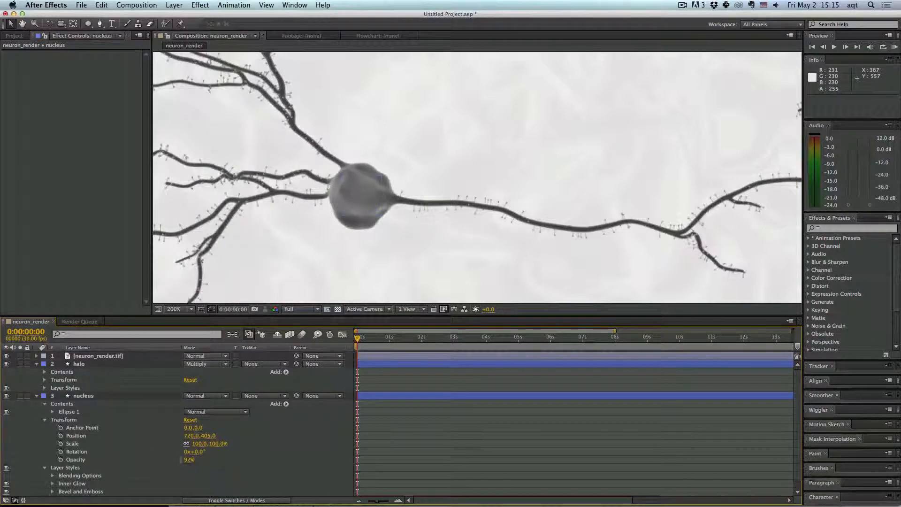
drag(191, 460, 194, 460)
click(37, 397)
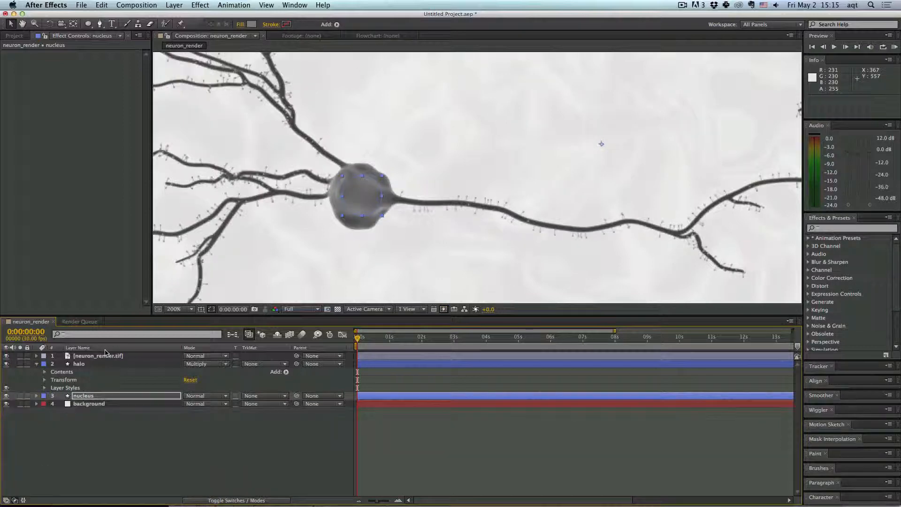
- Try the Multiply blending mode on the neuron_render.tif layer, then set it back to Normal
click(134, 358)
click(219, 357)
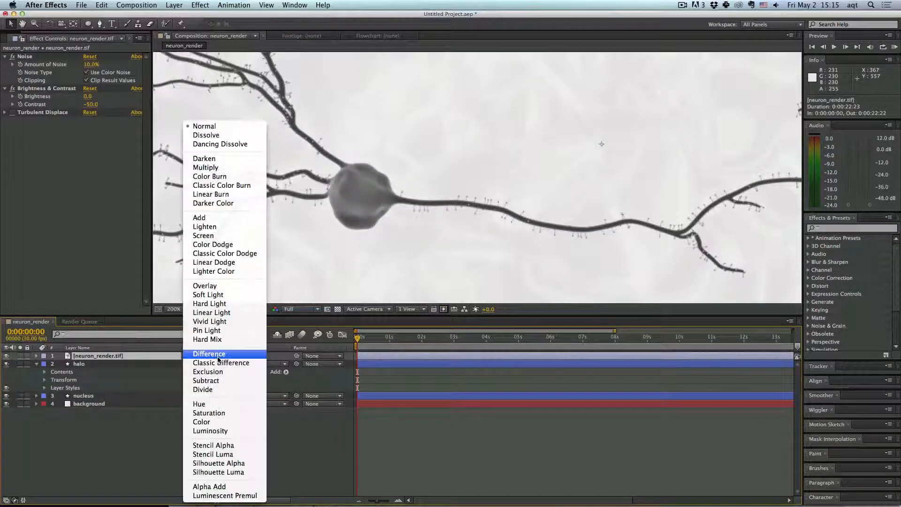
click(205, 167)
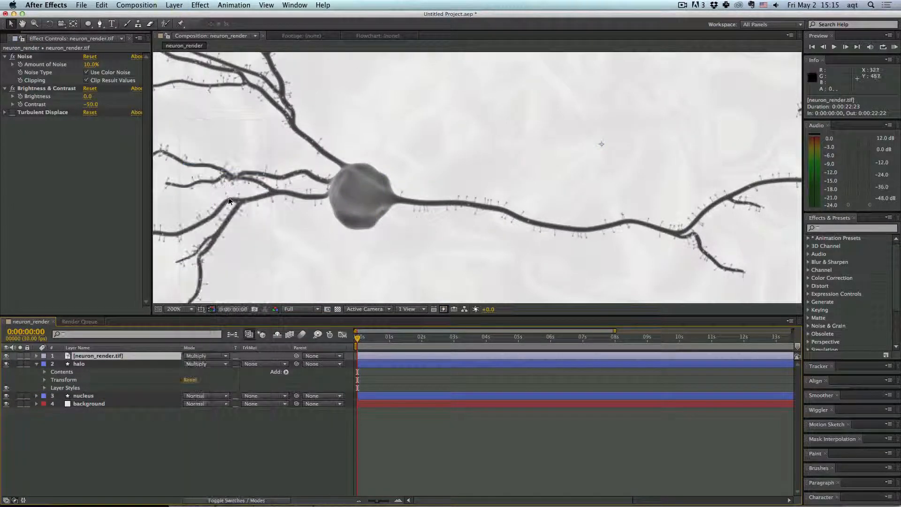
click(206, 355)
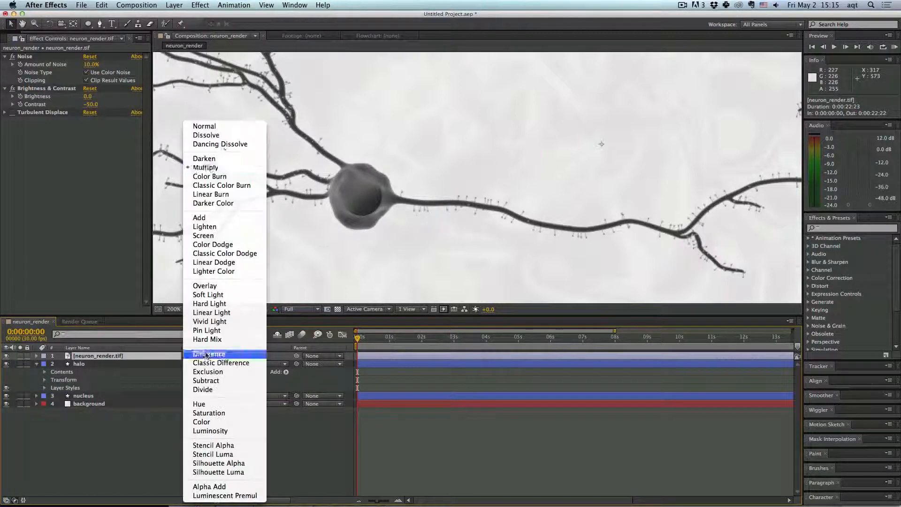
click(224, 125)
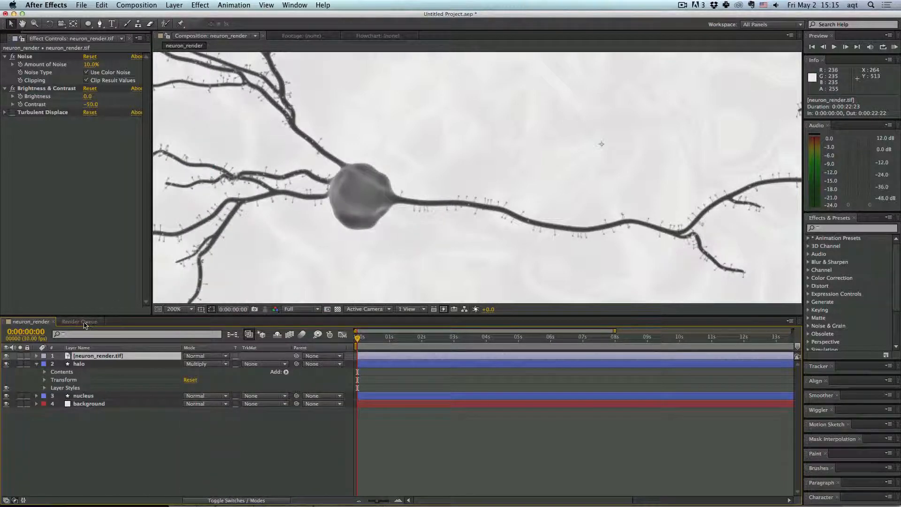
- Try opacities of 80% and then 90% on the neuron_render.tif layer
click(36, 356)
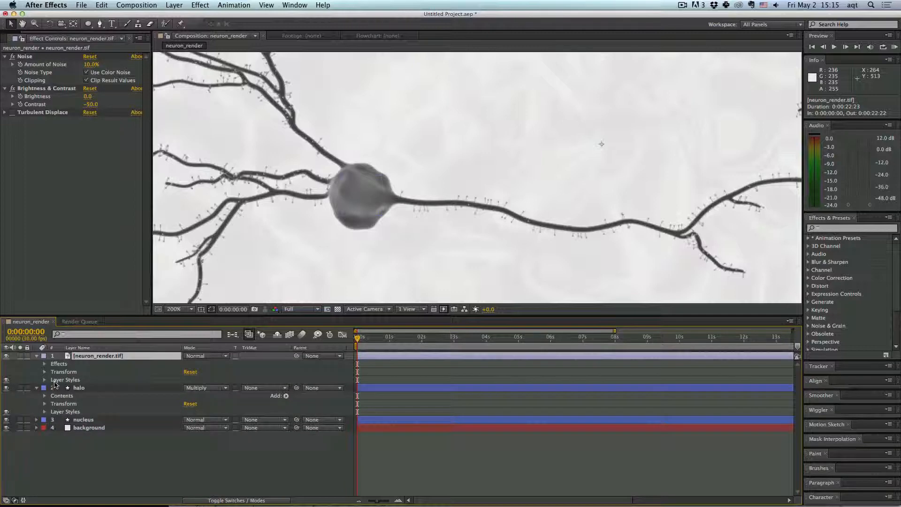
click(46, 371)
click(193, 412)
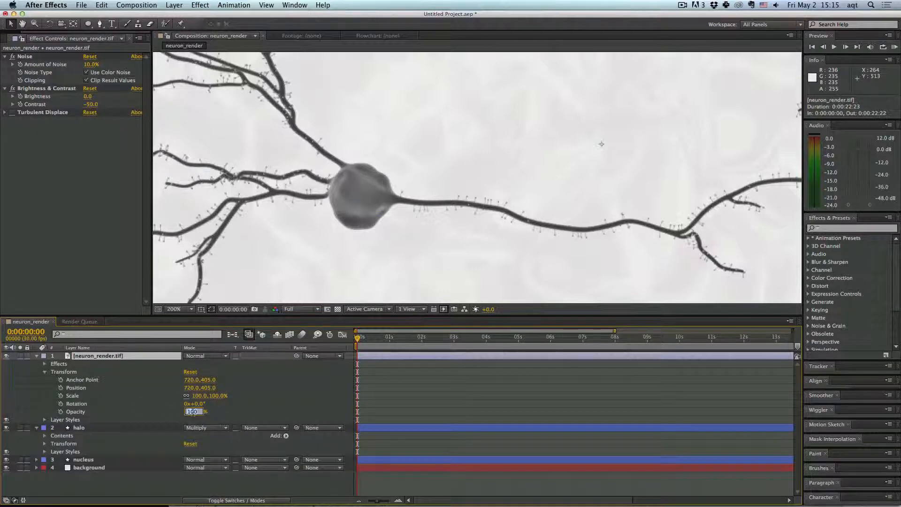
text(80)
key(Return)
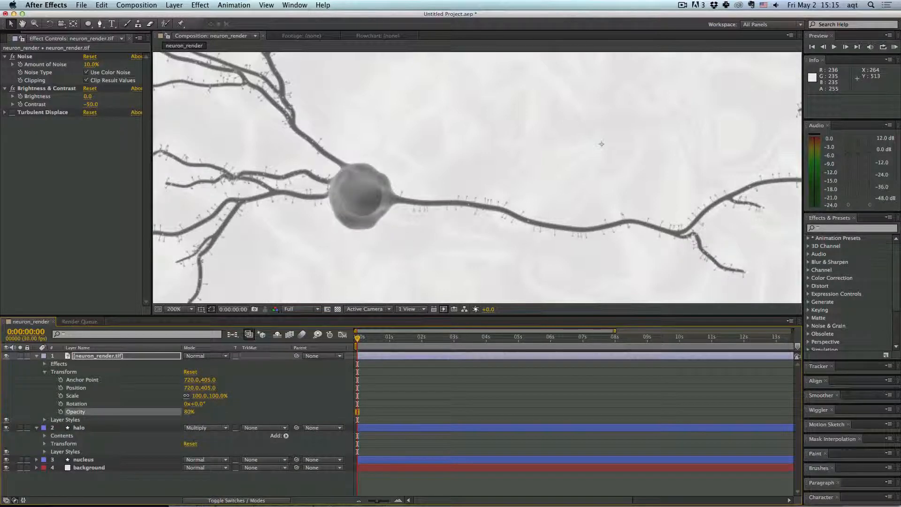
click(192, 412)
text(90)
key(Return)
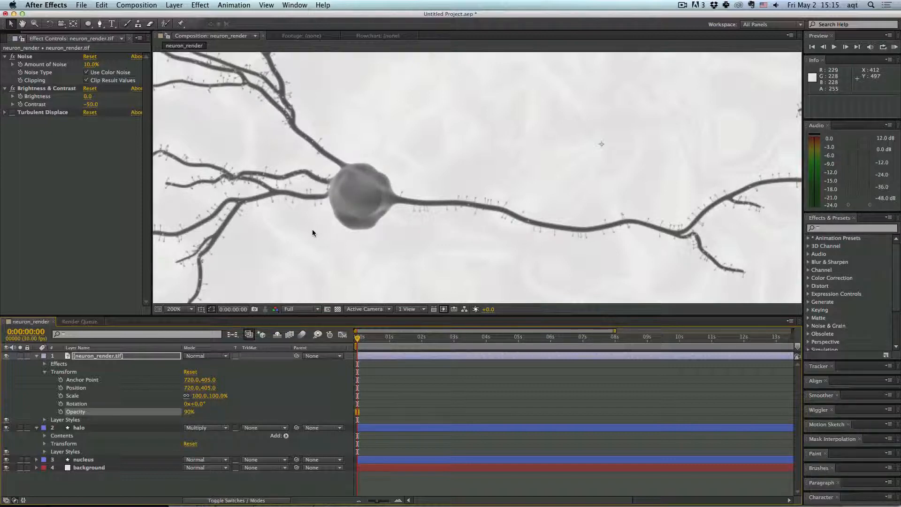
- Set the neuron_render.tif layer's opacity to 85%
scroll(312, 229, down, 3)
scroll(313, 237, up, 2)
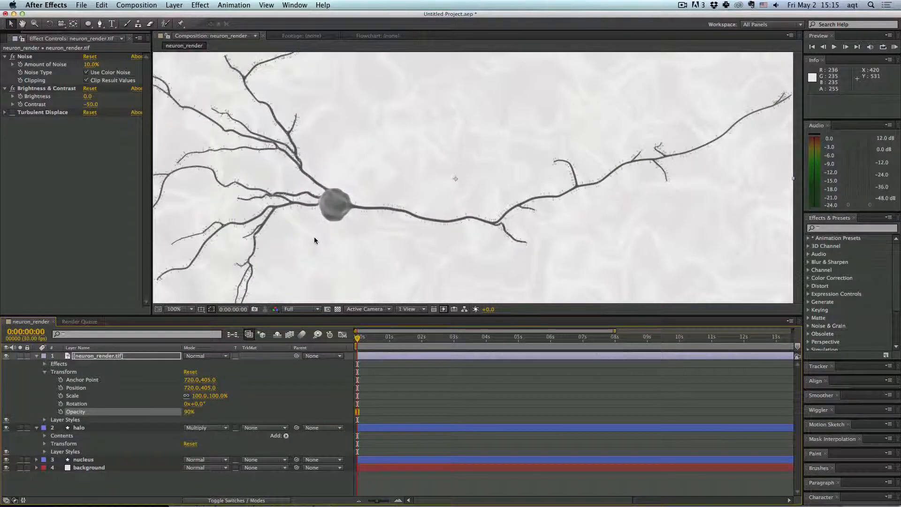
scroll(314, 237, up, 1)
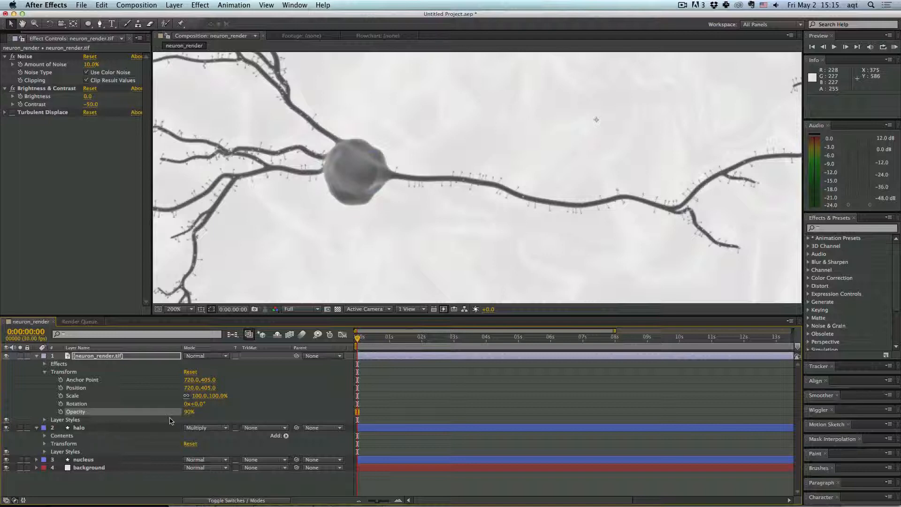
click(189, 412)
text(8)
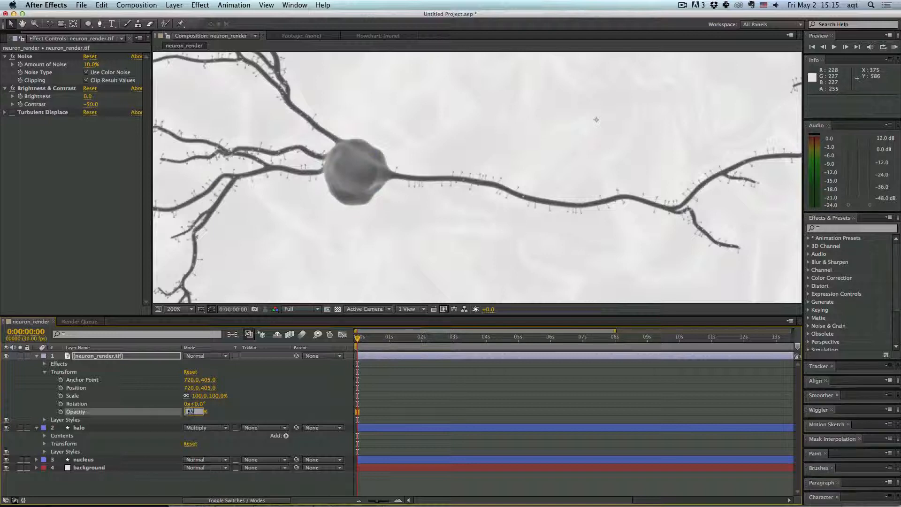
text(5)
key(Return)
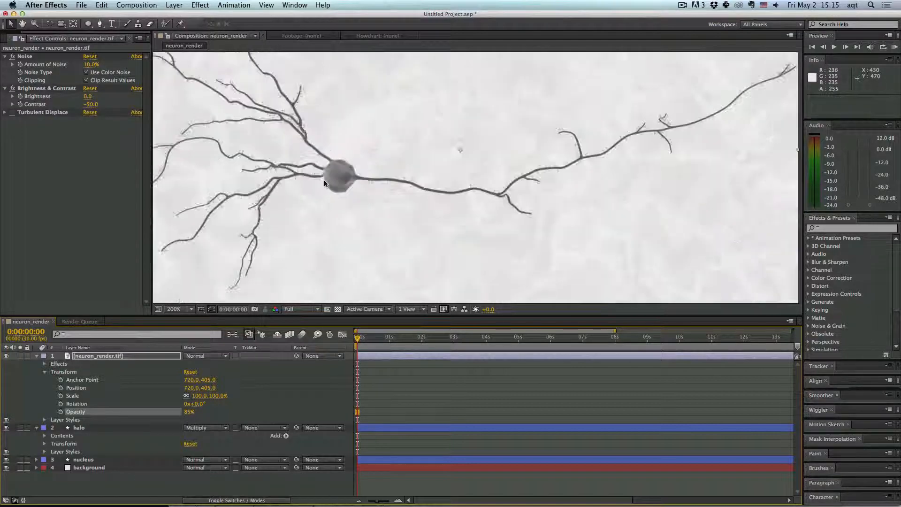
scroll(324, 179, down, 2)
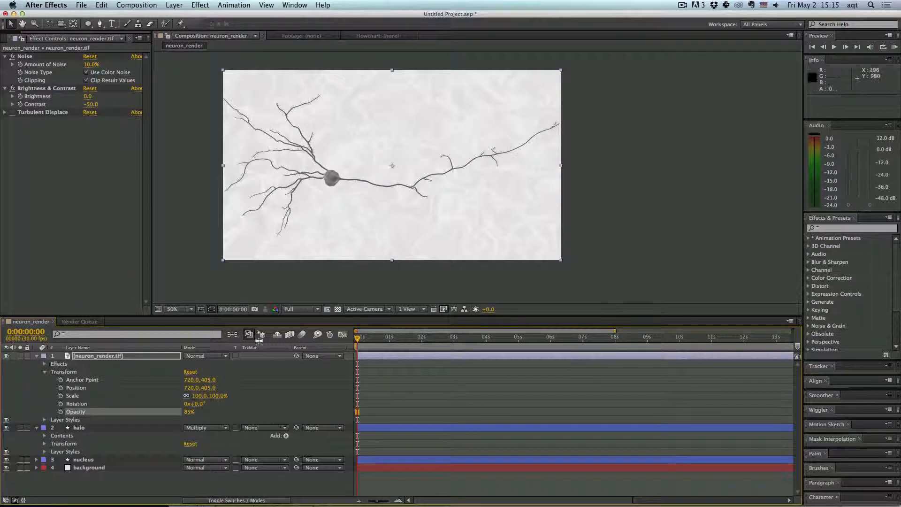
click(36, 356)
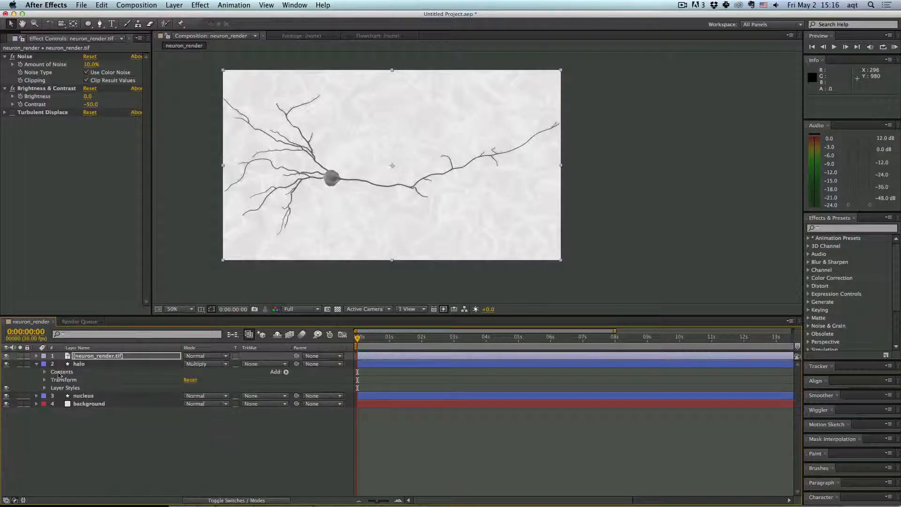
- Move the halo layer below the nucleus layer and expand its layer styles
click(83, 395)
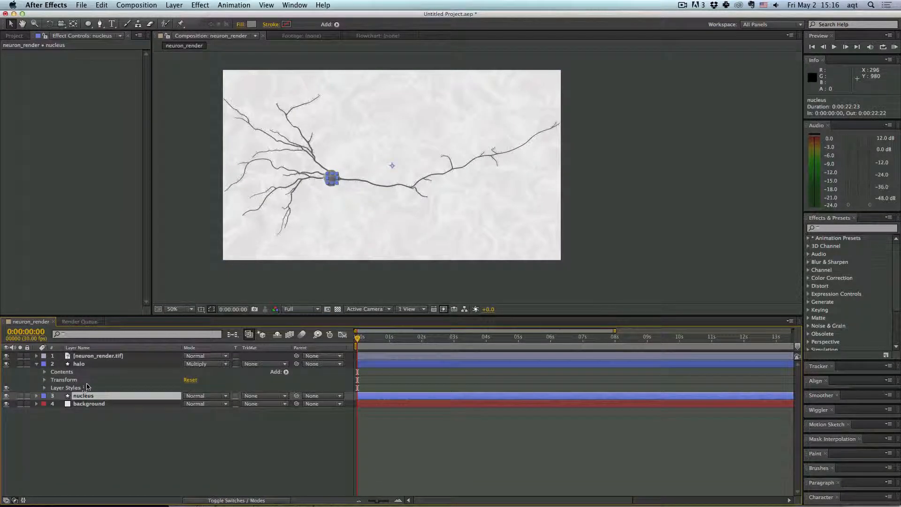
click(82, 366)
drag(103, 368, 94, 402)
click(45, 396)
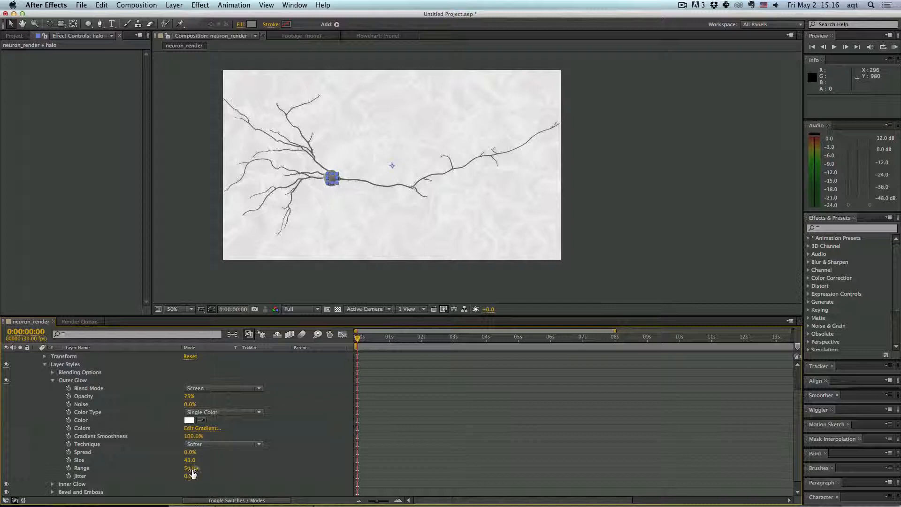
- Set the halo layer's Outer Glow size to 50
click(190, 476)
click(190, 461)
text(50)
key(Return)
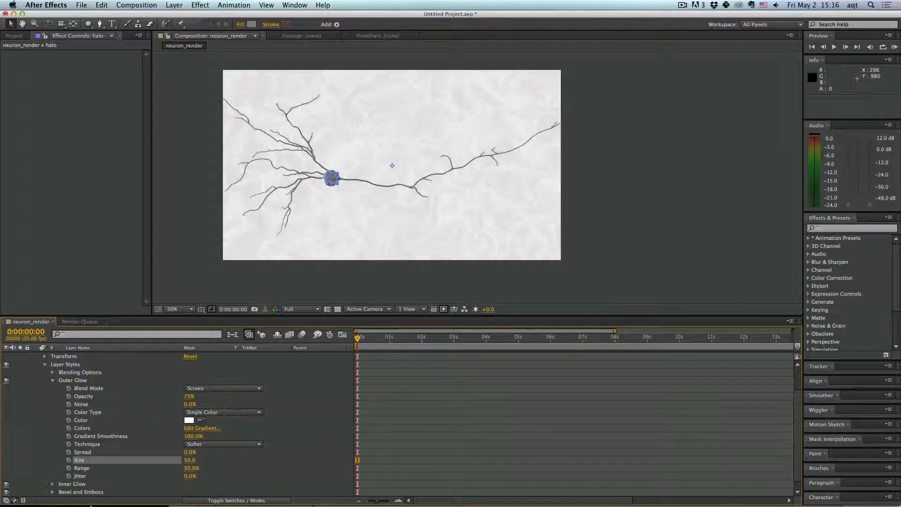
- Zoom in on the cell body and set the halo's Outer Glow range to about 57.5% and opacity to 100%
click(292, 282)
scroll(350, 243, up, 2)
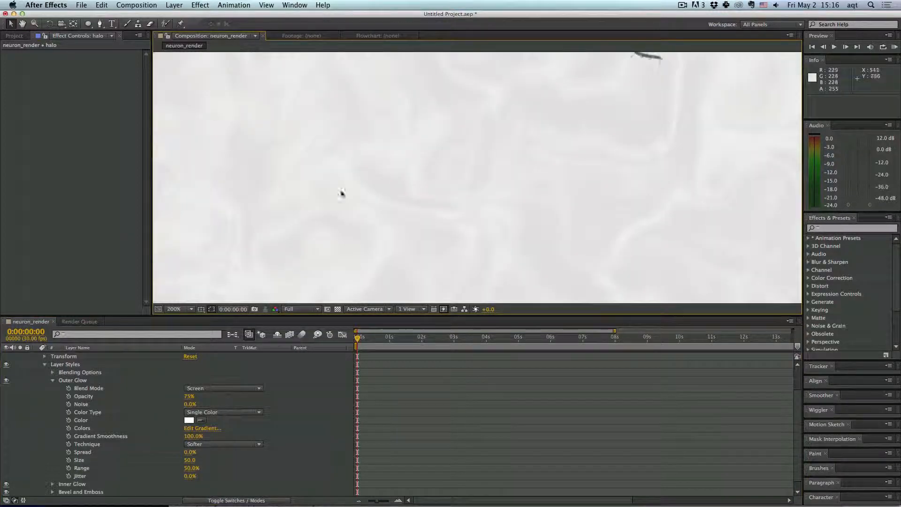
key(space)
drag(330, 168, 424, 260)
drag(402, 162, 401, 258)
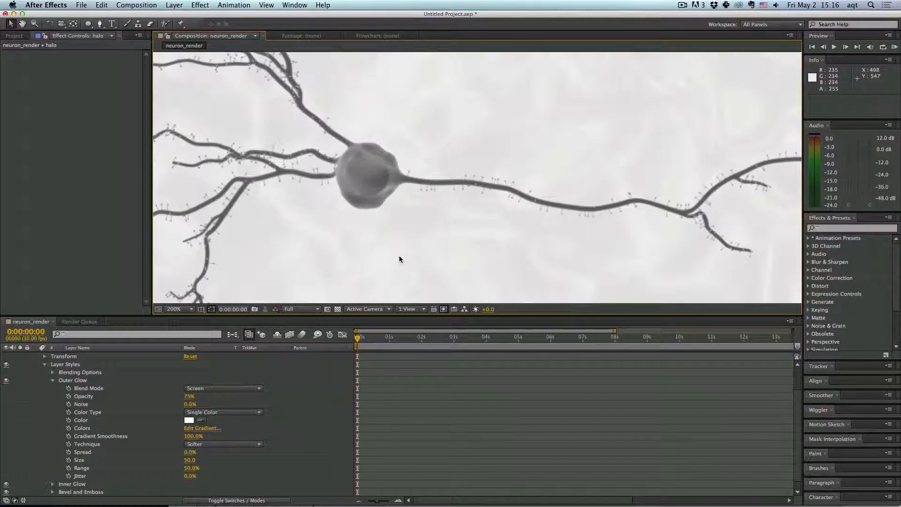
drag(196, 468, 201, 468)
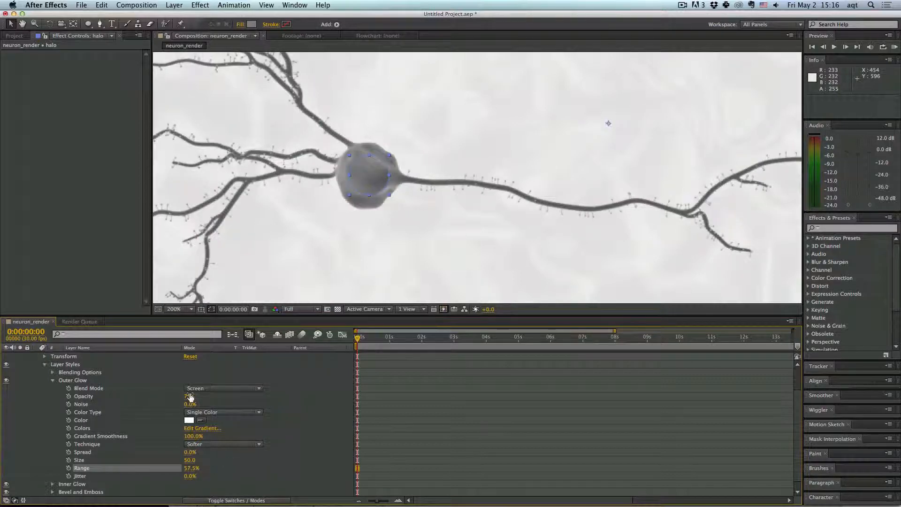
drag(189, 396, 227, 398)
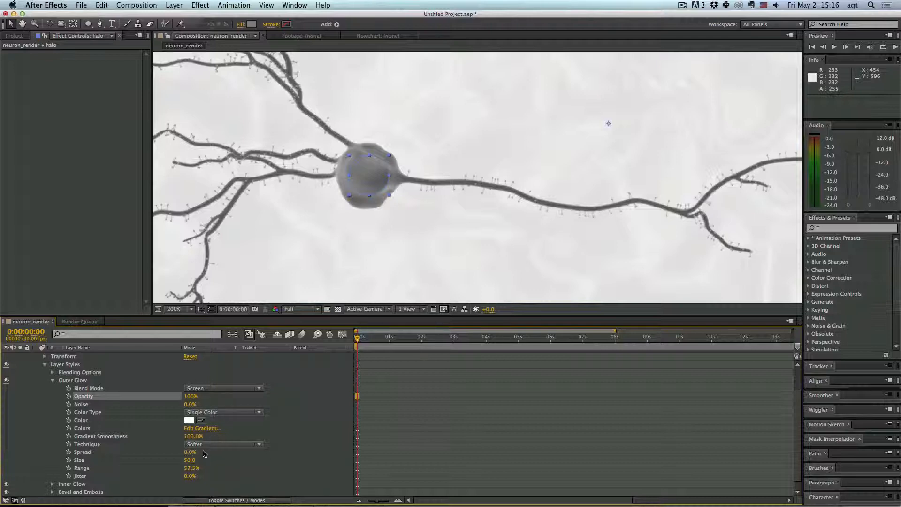
click(356, 242)
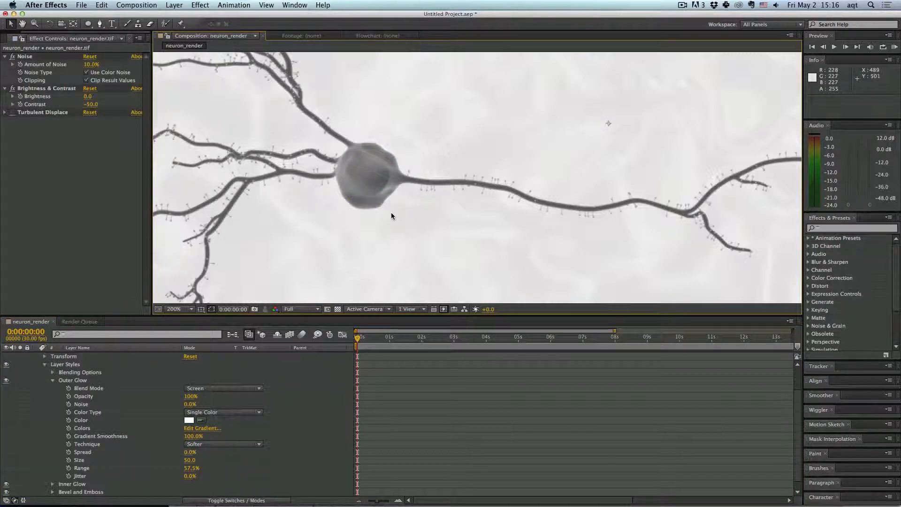
scroll(391, 216, down, 4)
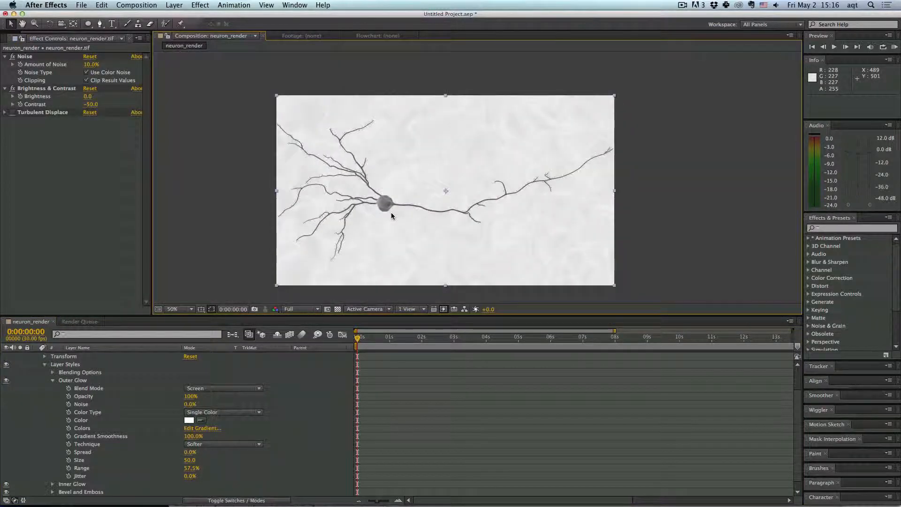
scroll(391, 216, up, 2)
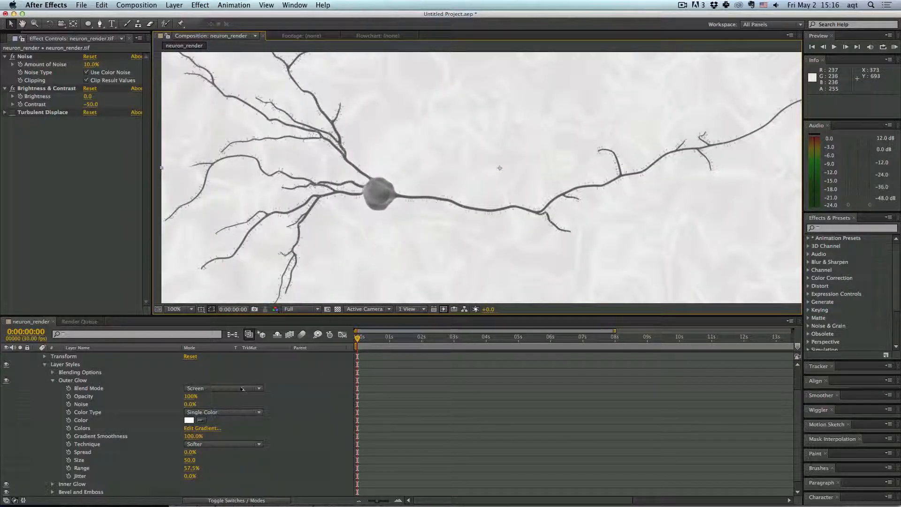
- Change the background solid's color in Solid Settings to a pale gray, hex C6C2C2
scroll(230, 399, down, 1)
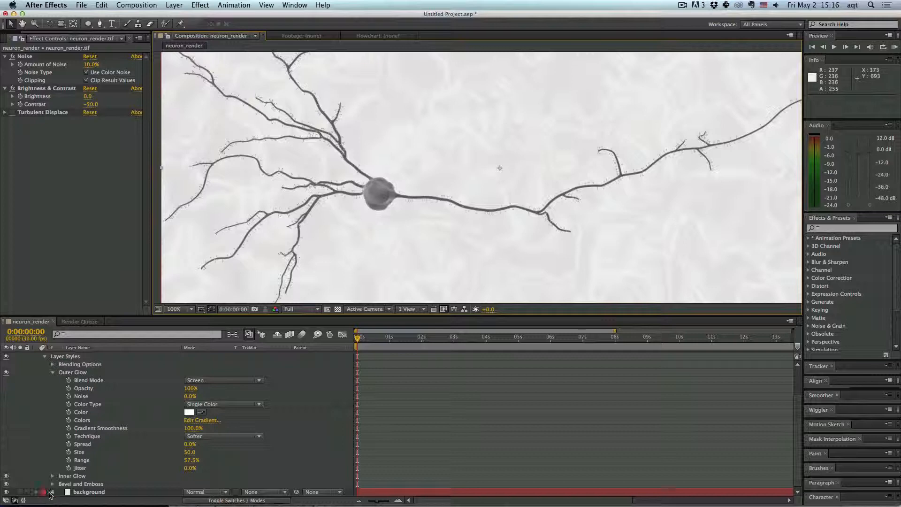
click(66, 493)
right_click(66, 496)
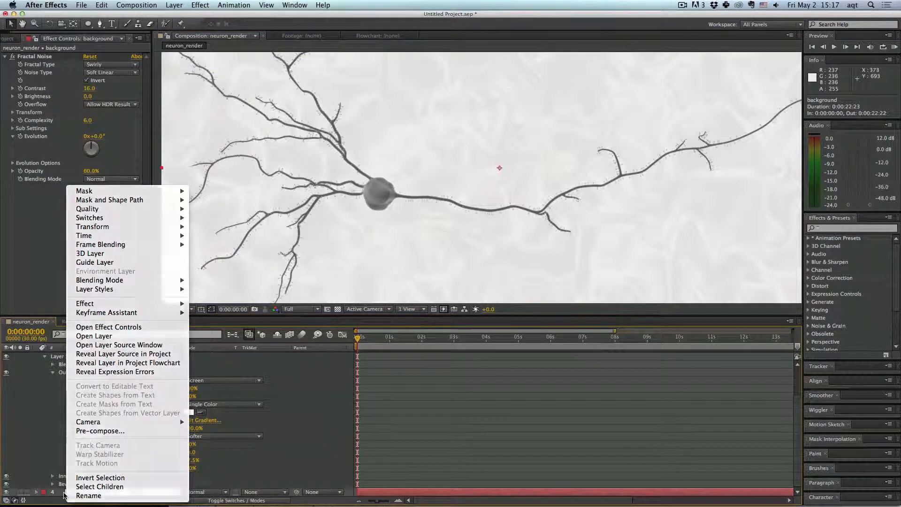
click(67, 495)
click(174, 5)
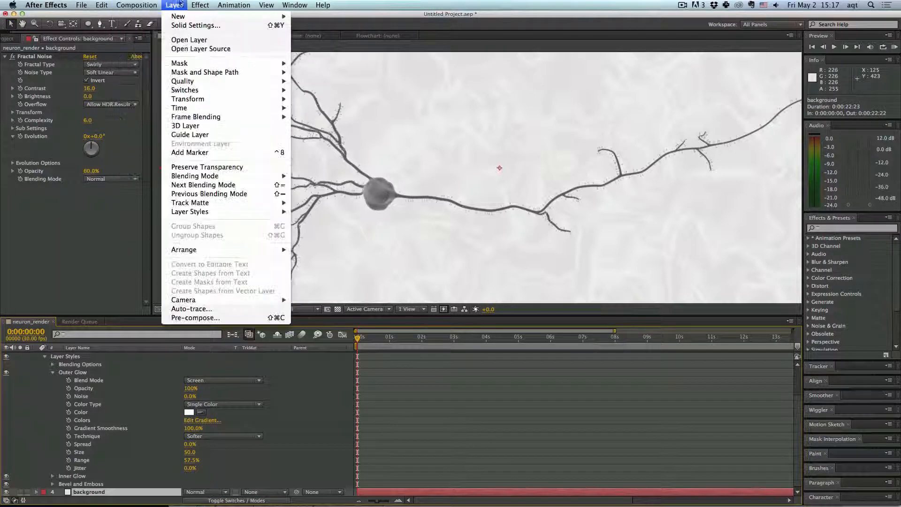
click(191, 26)
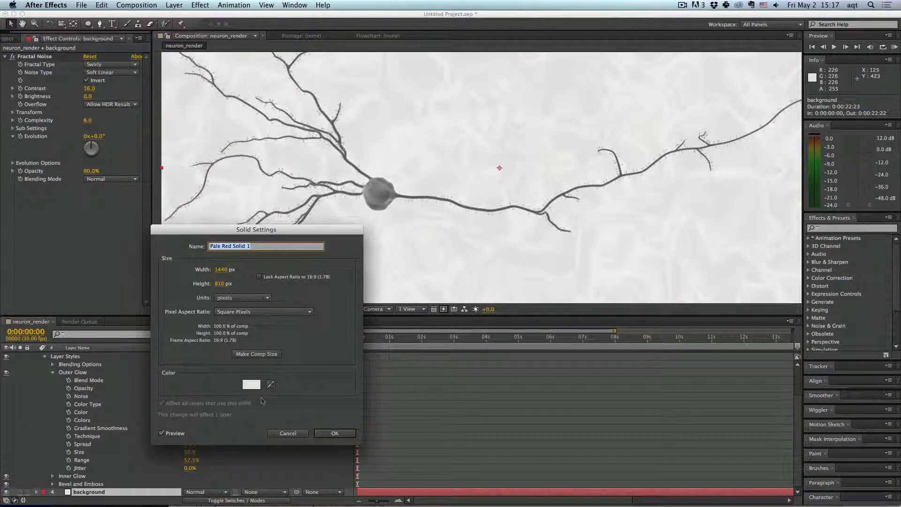
click(251, 384)
click(490, 317)
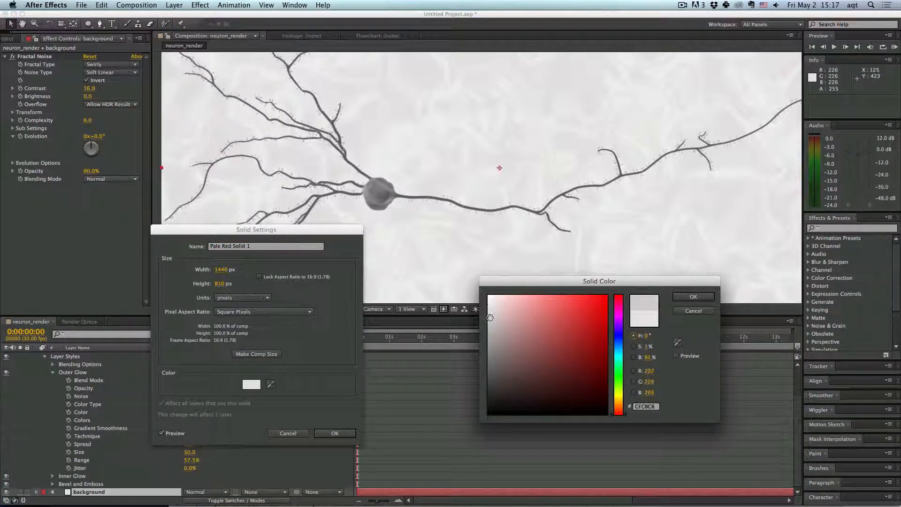
click(693, 297)
click(331, 433)
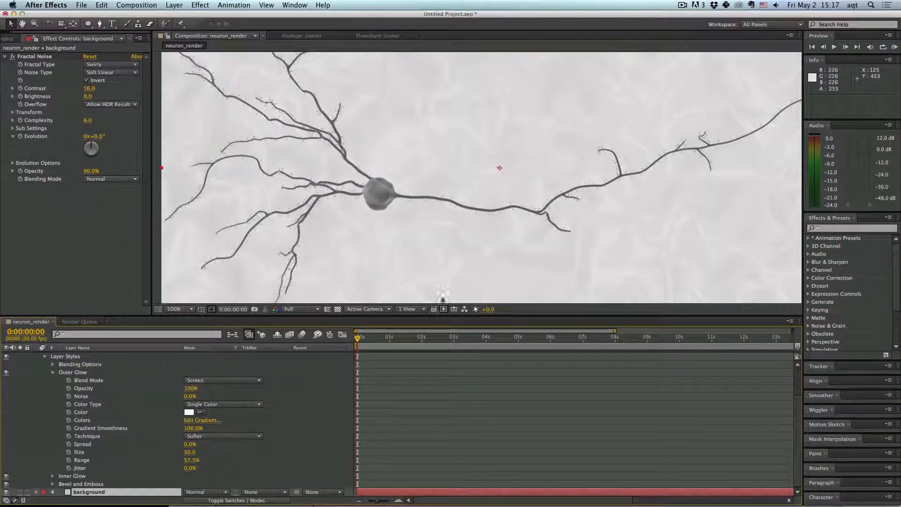
- Reopen the halo layer's Outer Glow properties and set its range to about 60%
scroll(443, 278, down, 2)
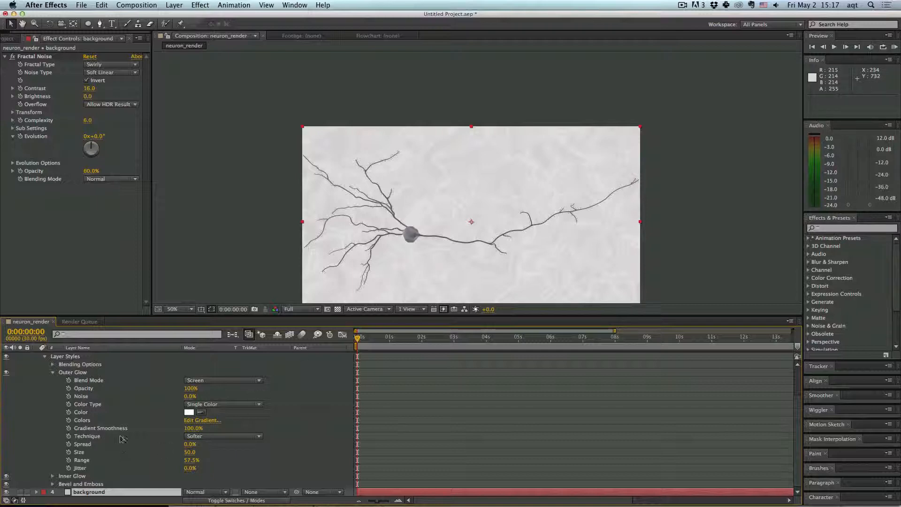
click(52, 372)
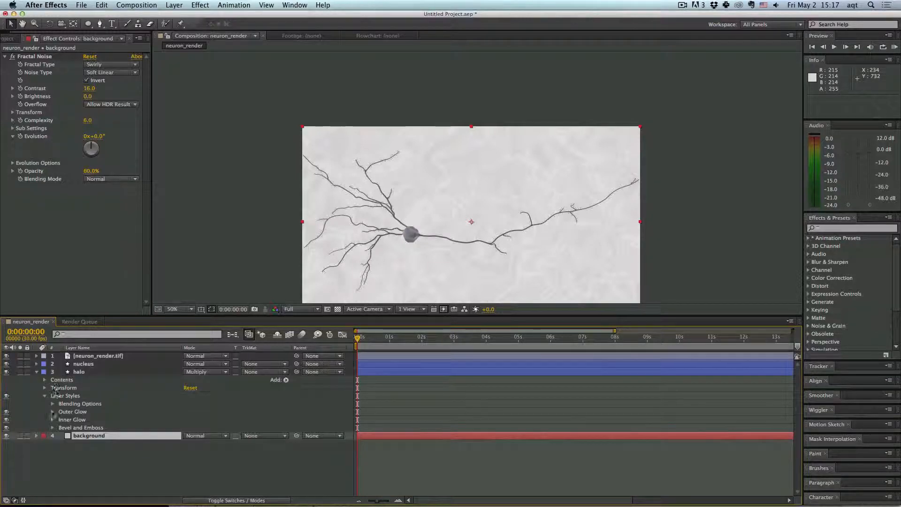
click(63, 412)
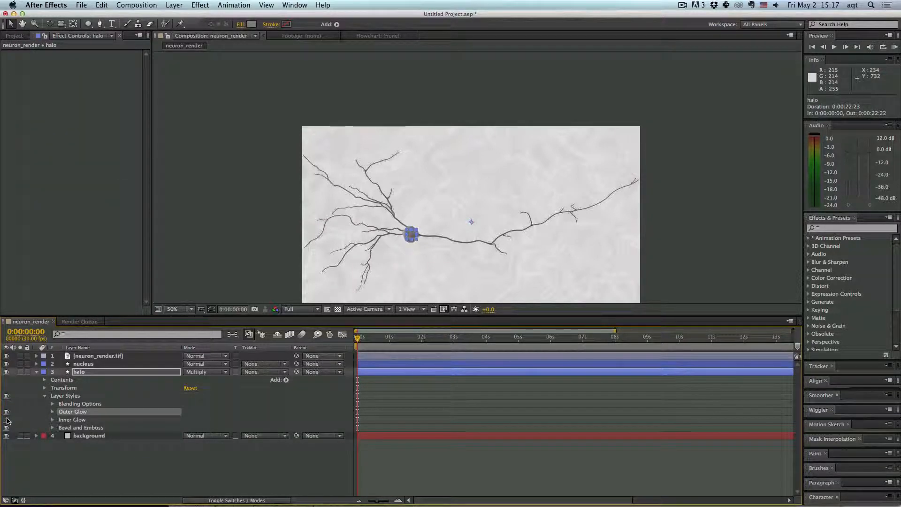
click(219, 269)
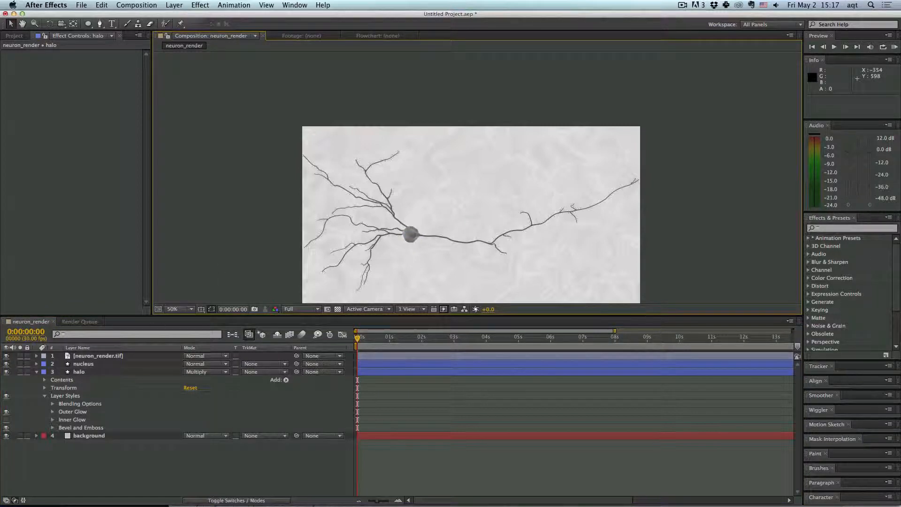
click(61, 413)
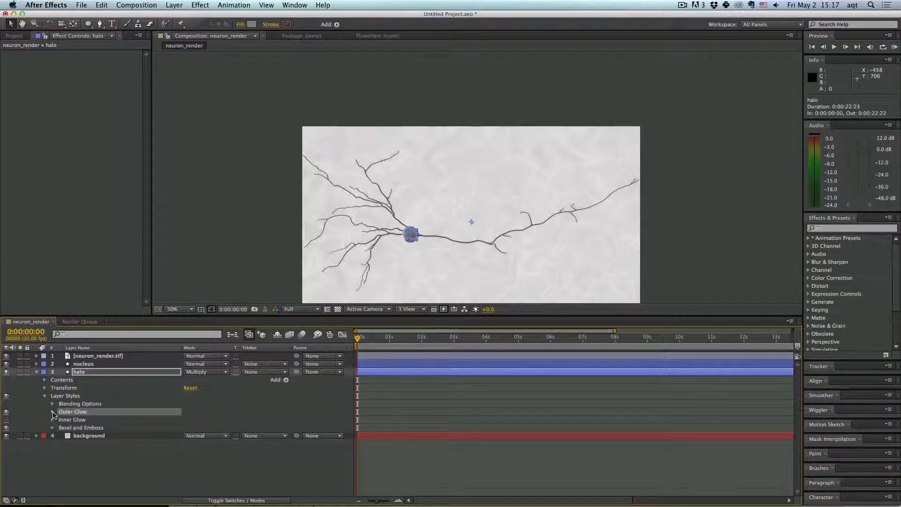
click(53, 412)
scroll(141, 422, down, 3)
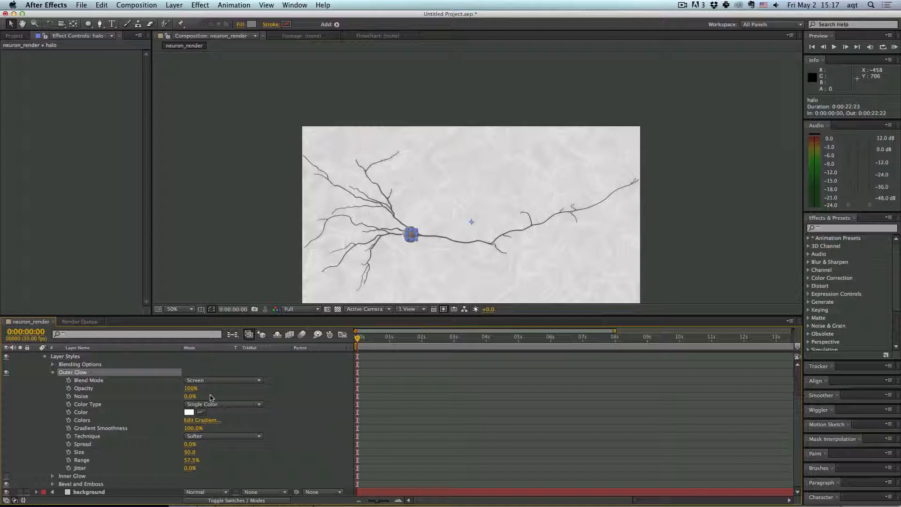
scroll(427, 218, up, 4)
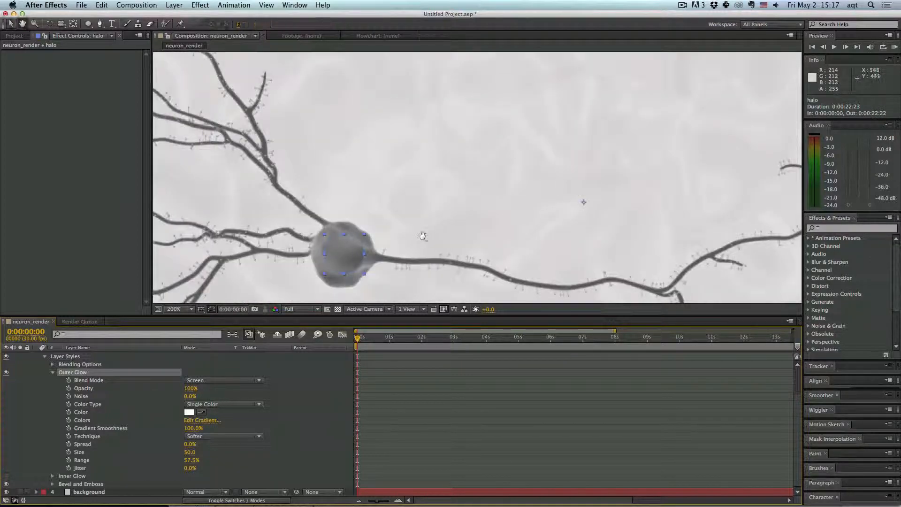
drag(422, 234, 461, 161)
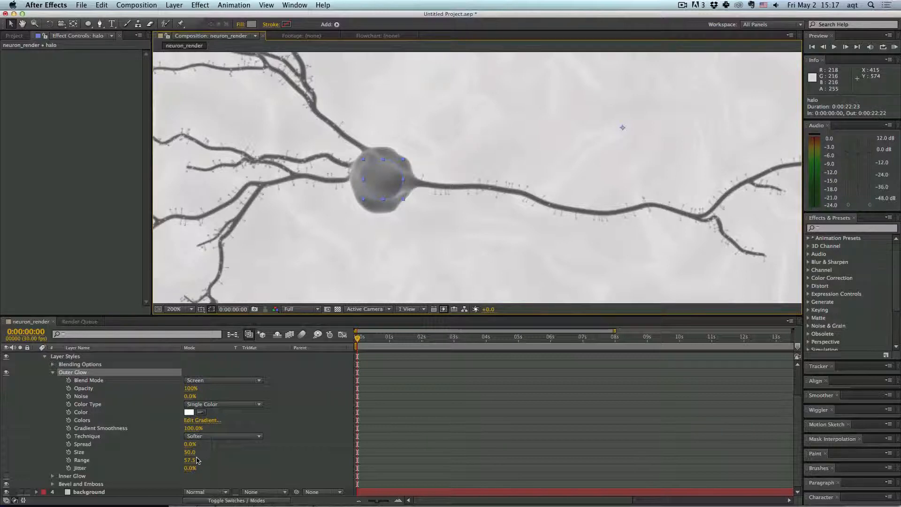
drag(192, 460, 203, 459)
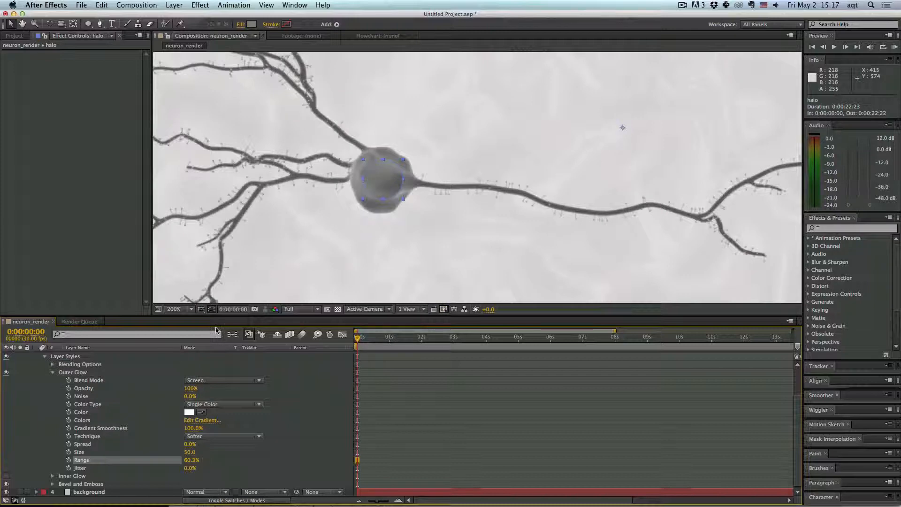
- Switch the preview resolution to Quarter and set the halo's glow range to 58%
click(303, 310)
click(311, 360)
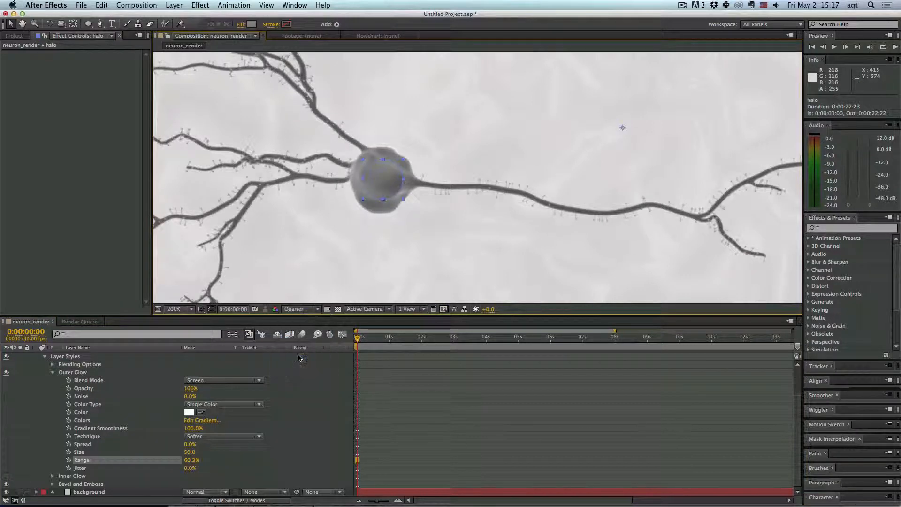
drag(192, 460, 181, 464)
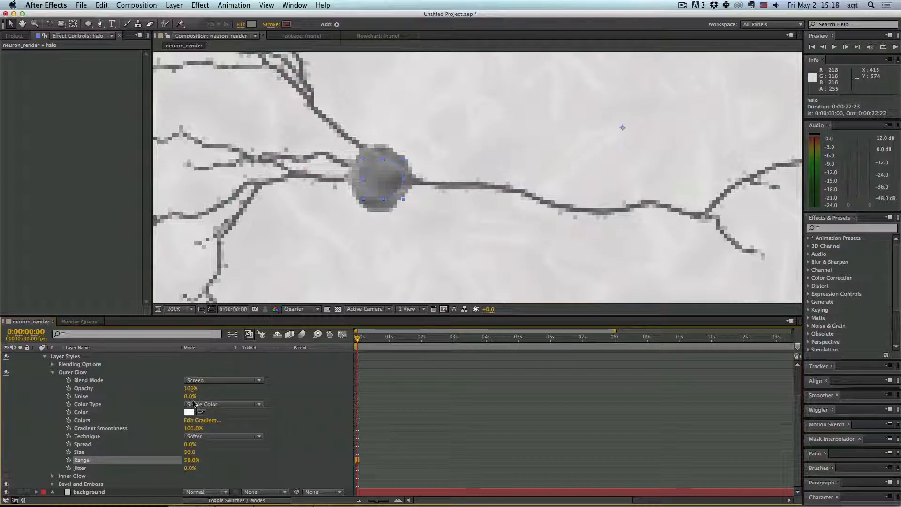
- Try Outer Glow spread values of 5%, 15% and 50% on the halo, then set it to 100%
click(190, 444)
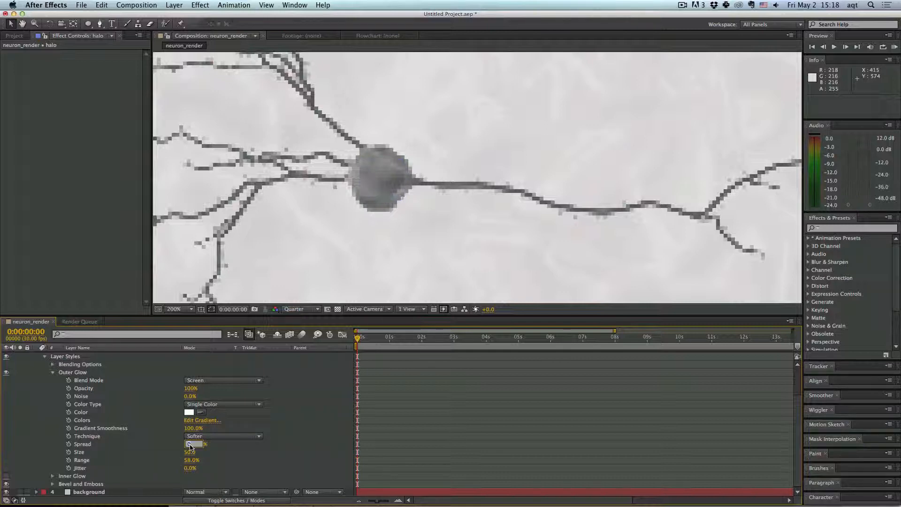
text(5)
key(Return)
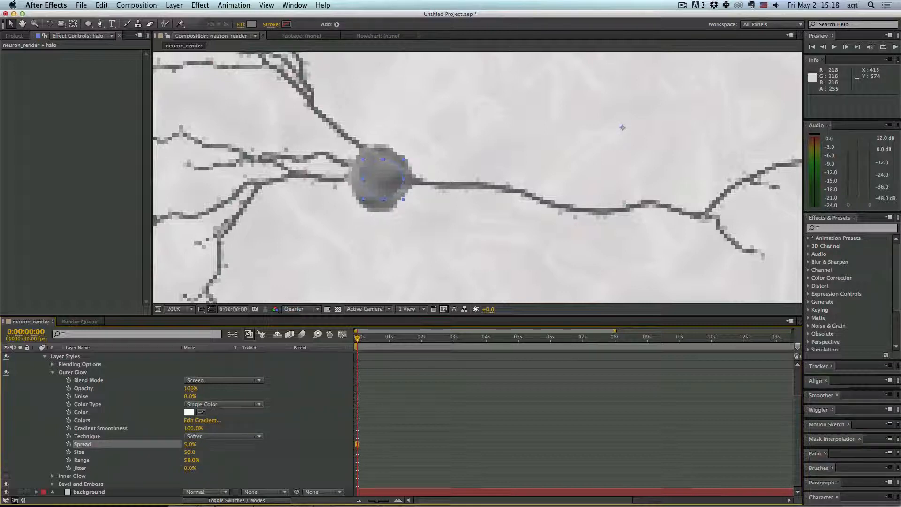
click(189, 445)
text(15)
key(Return)
click(190, 444)
text(50)
key(Return)
click(193, 445)
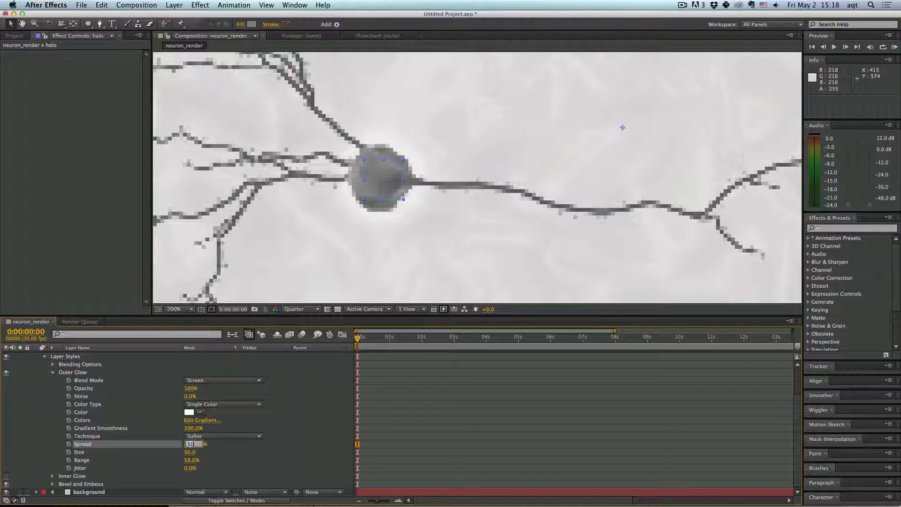
text(100)
key(Return)
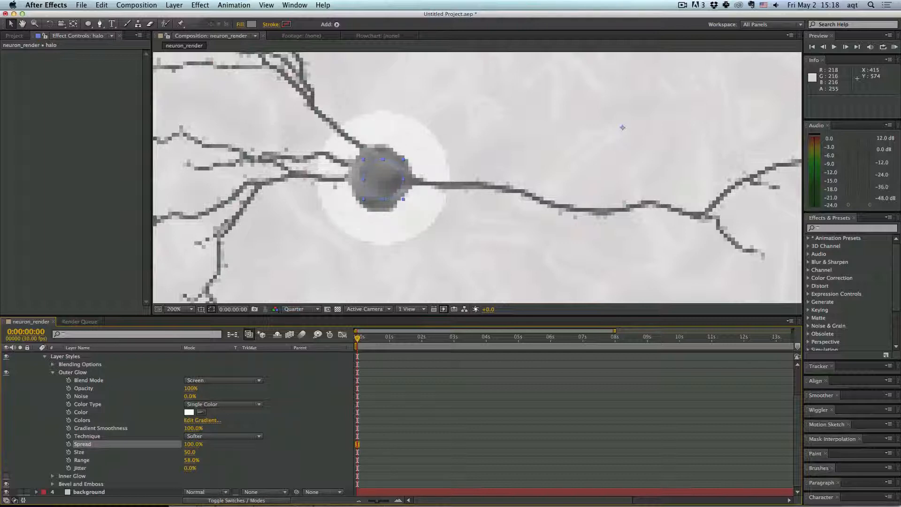
- Set the halo's Outer Glow size to 20
click(190, 452)
key(Return)
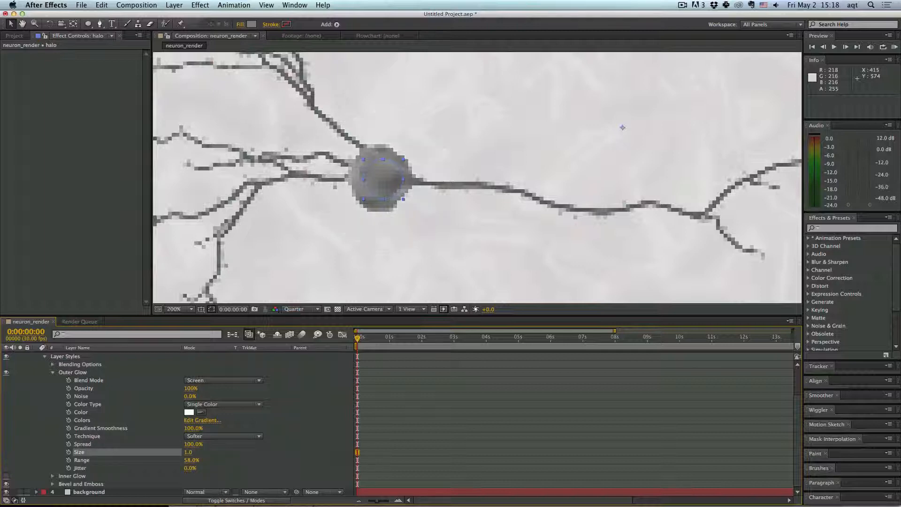
click(189, 452)
text(20)
key(Return)
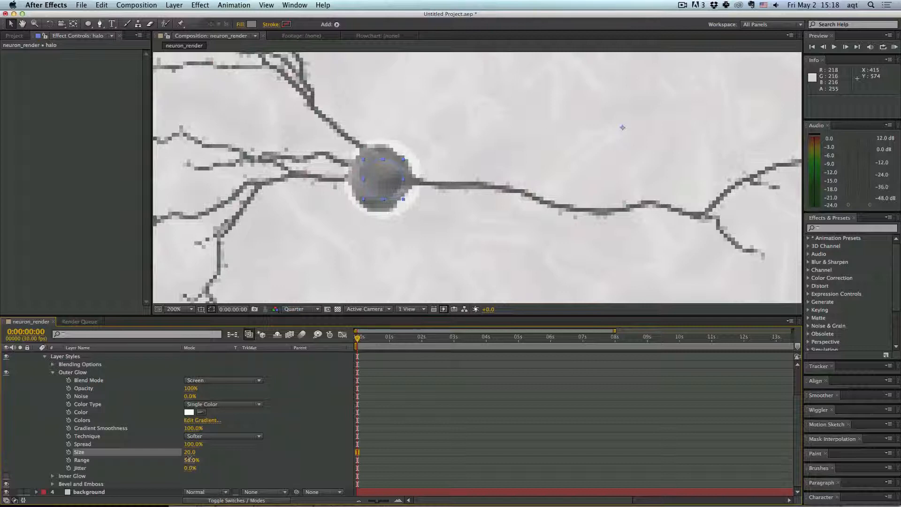
- Raise the halo's glow range to about 68% and reduce its spread to about 49%
drag(188, 464, 183, 460)
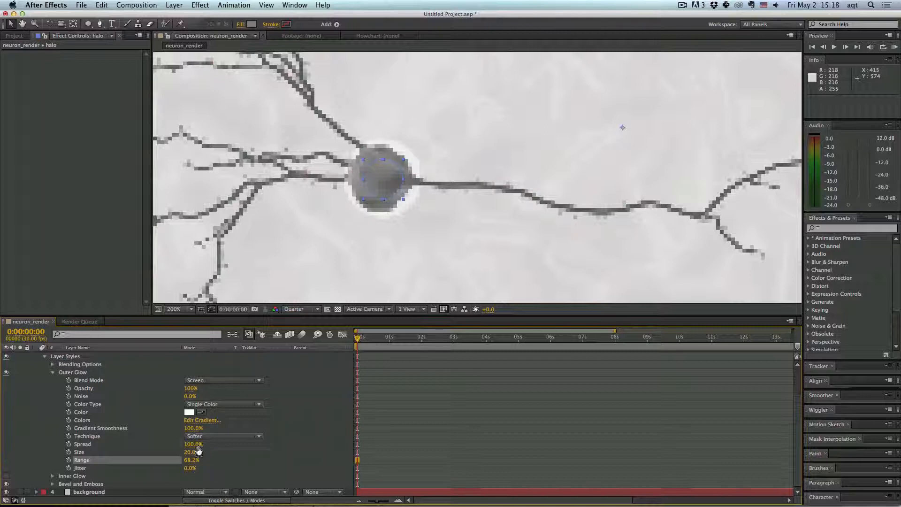
click(203, 444)
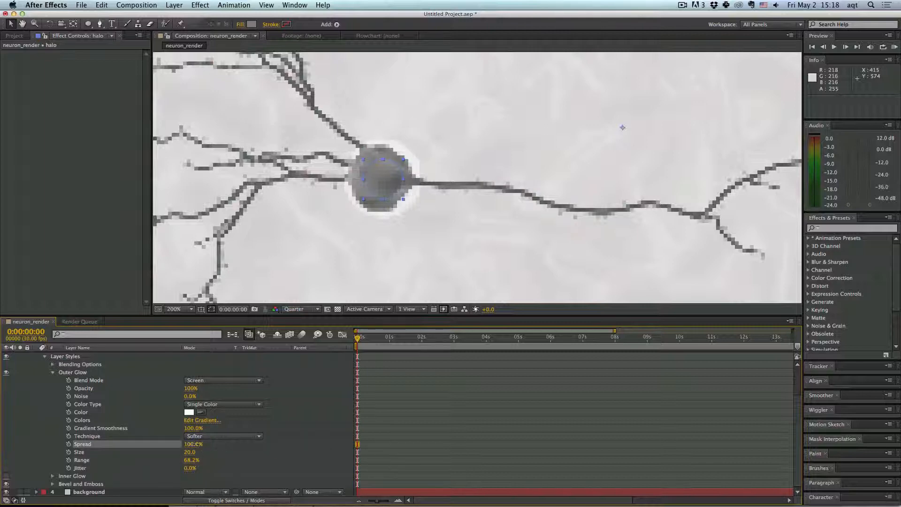
mouse_move(185, 444)
mouse_down()
mouse_move(210, 458)
mouse_move(197, 459)
mouse_move(192, 444)
mouse_move(215, 451)
mouse_move(164, 443)
mouse_move(176, 443)
mouse_up()
- Set the preview resolution back to Full
click(296, 309)
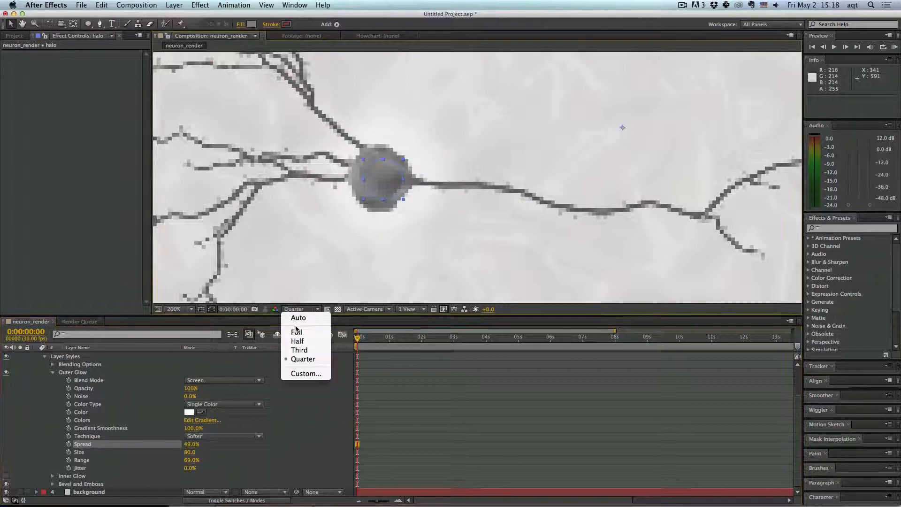
click(298, 329)
click(386, 232)
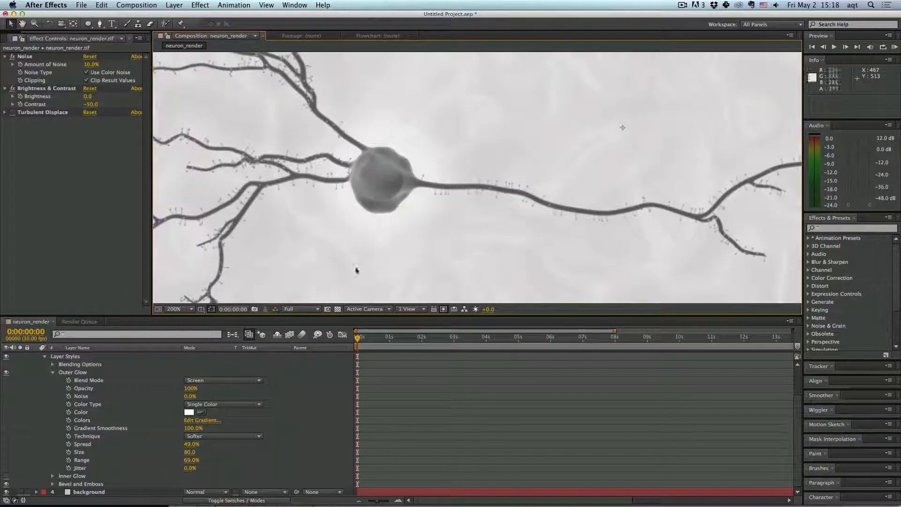
- Set the halo's Outer Glow spread to about 58% and its range to about 67.5%
drag(192, 444, 196, 444)
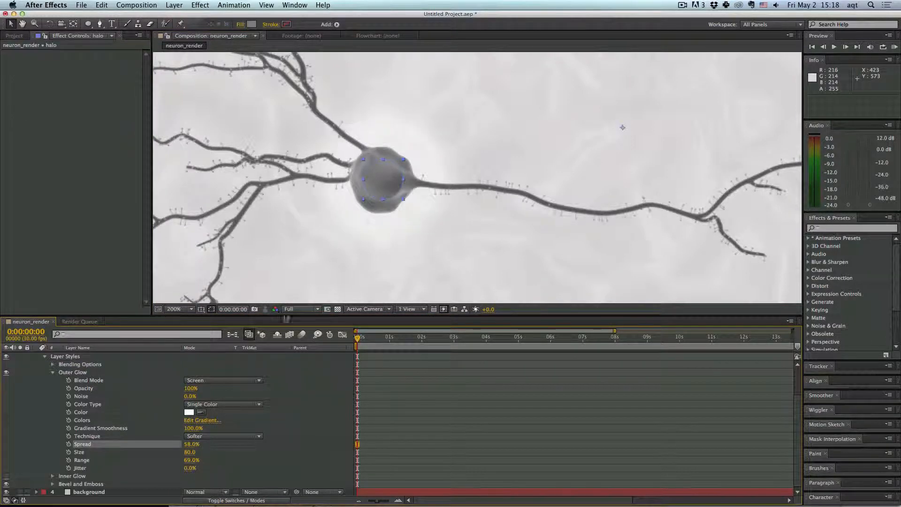
click(292, 310)
click(231, 310)
click(191, 309)
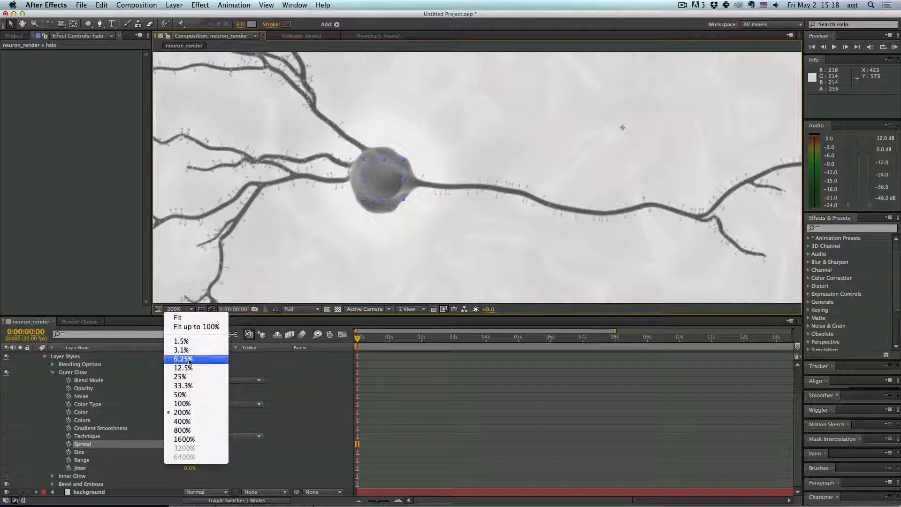
click(395, 240)
key(comma)
click(201, 204)
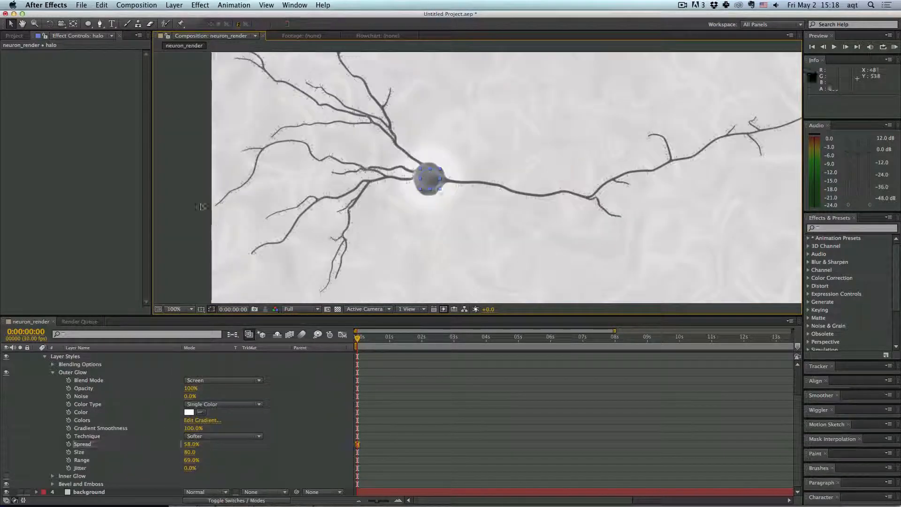
scroll(399, 202, down, 2)
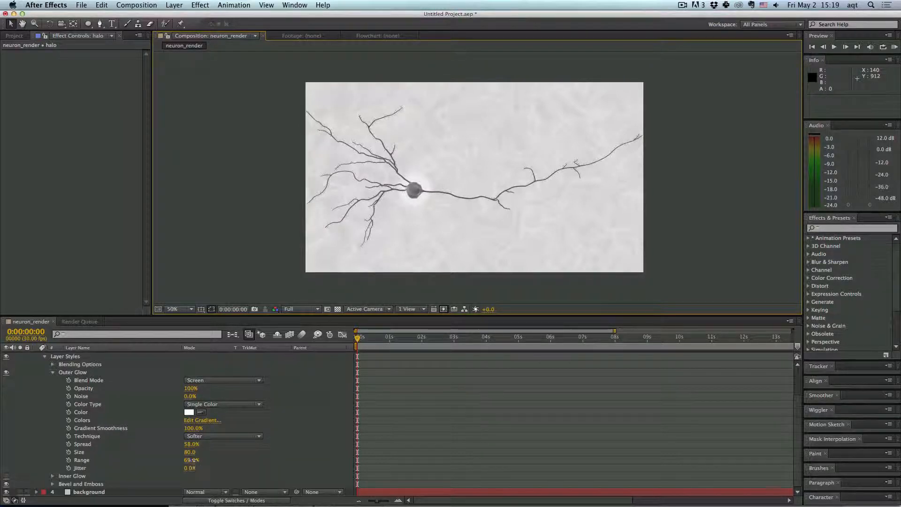
drag(193, 461, 197, 453)
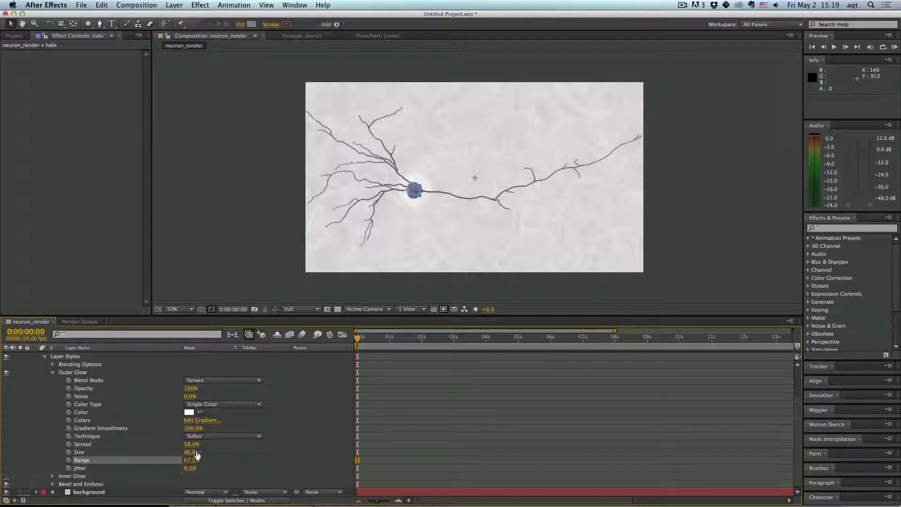
click(284, 227)
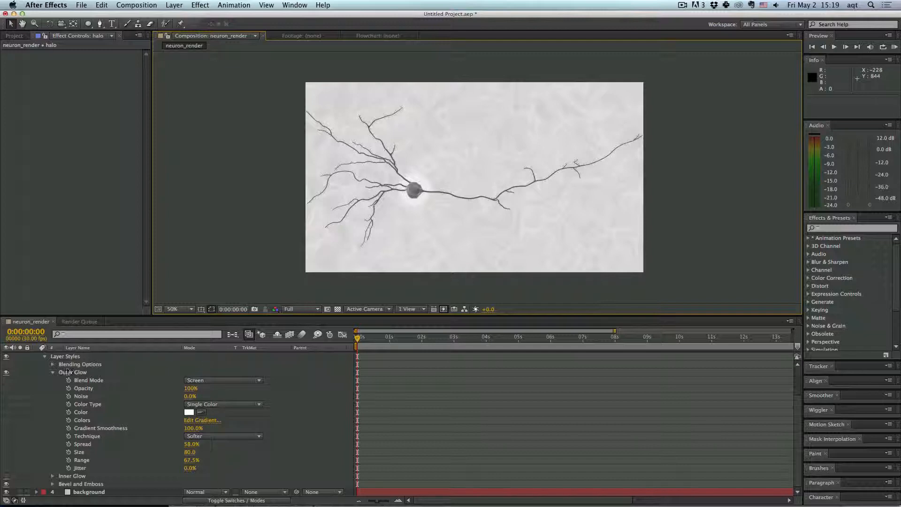
- Pre-compose the neuron render, nucleus and halo layers into a new composition named neuron
click(45, 356)
click(94, 366)
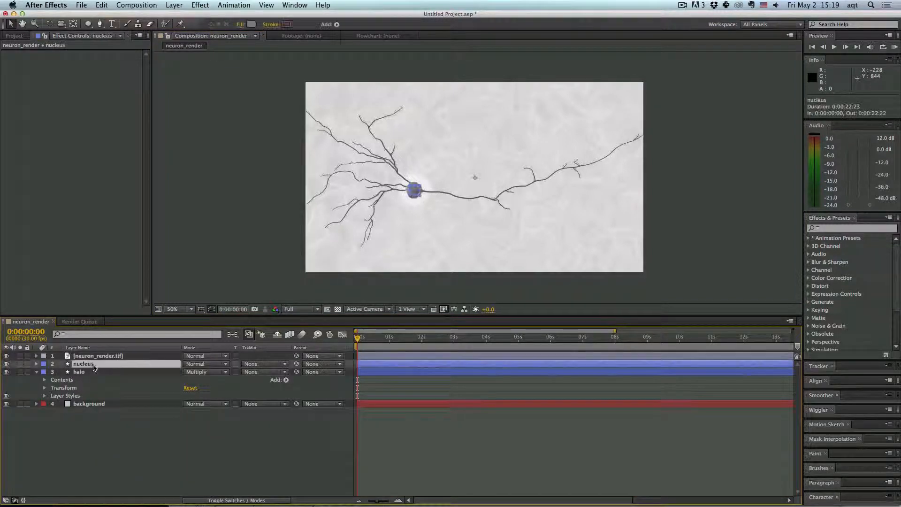
shift+click(87, 356)
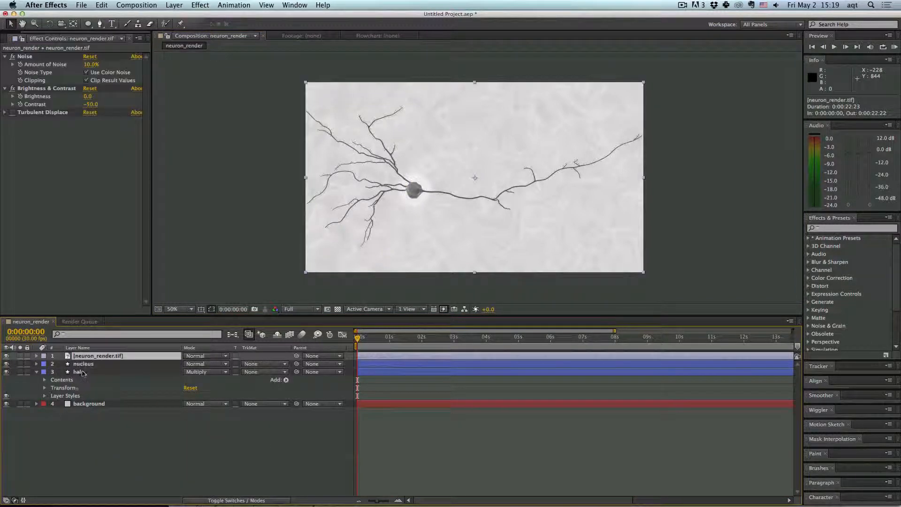
shift+click(75, 372)
right_click(75, 373)
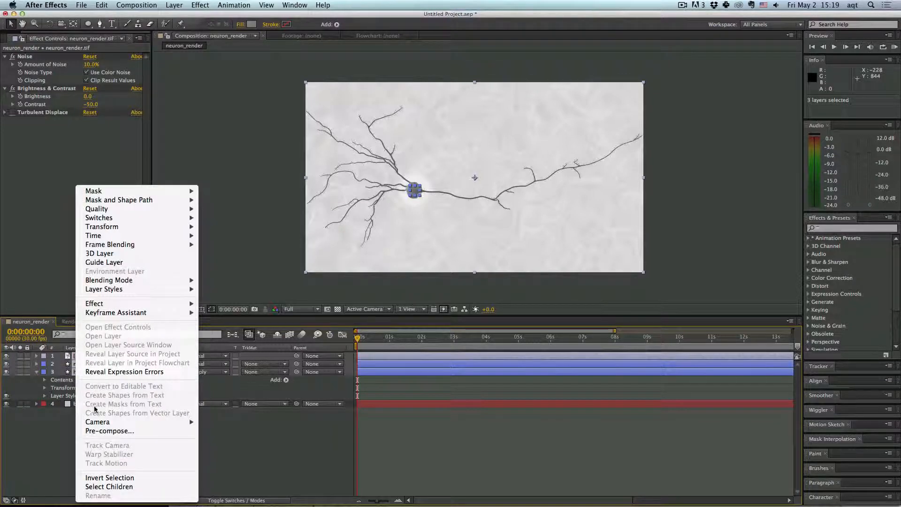
click(109, 431)
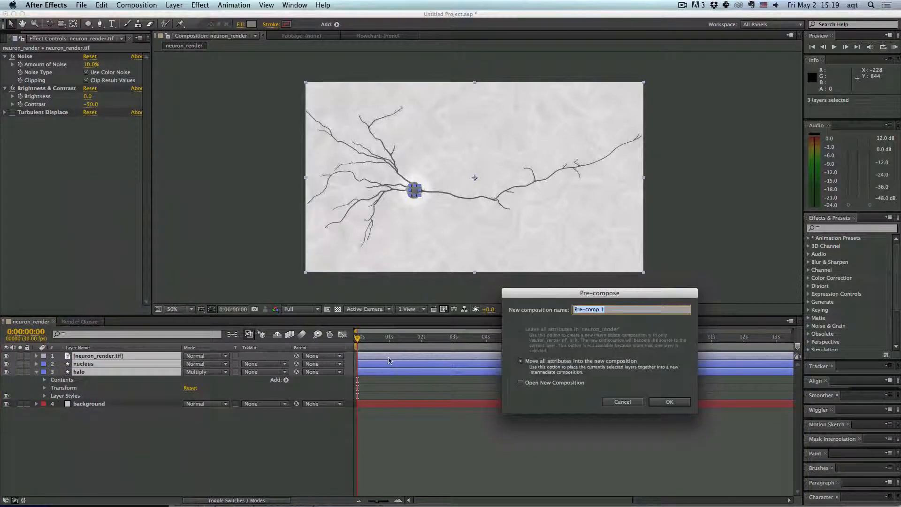
text(neuron)
key(Return)
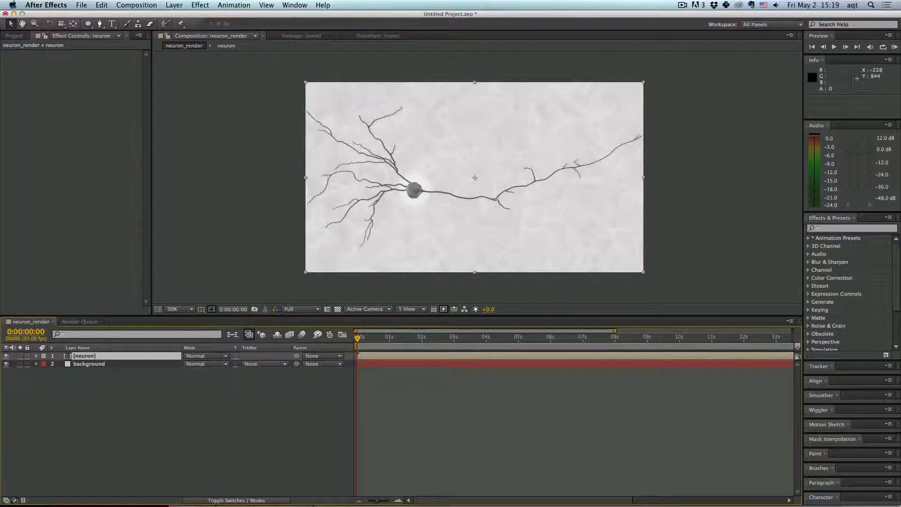
- Scale the neuron precomp layer down and move it toward the upper left of the frame
click(651, 281)
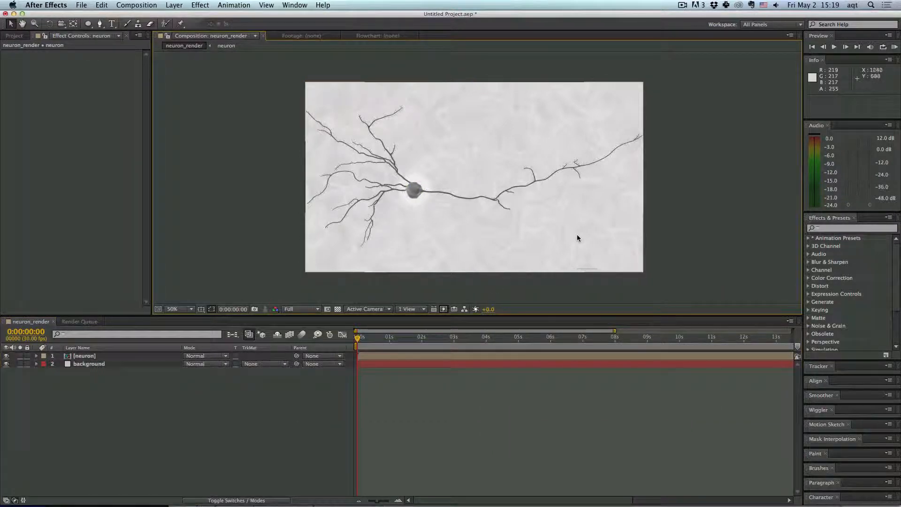
click(570, 244)
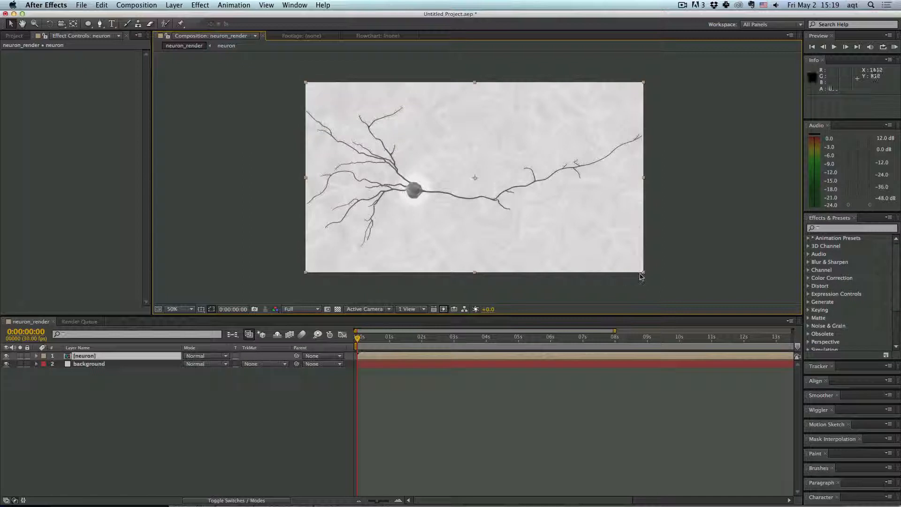
drag(644, 273, 573, 232)
drag(440, 184, 363, 128)
- Duplicate the neuron layer, rotate the copy, and move it toward the lower right
key(ctrl+d)
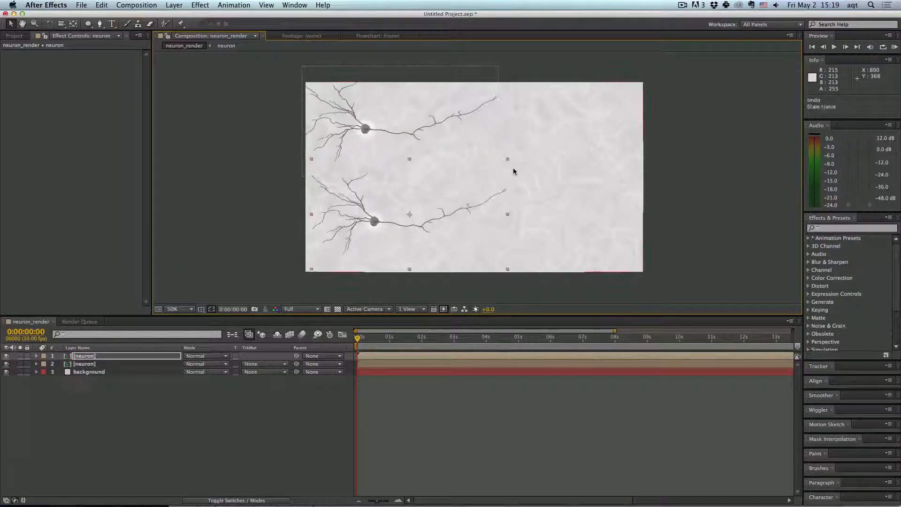
key(r)
drag(200, 364, 282, 364)
drag(432, 111, 616, 232)
- Duplicate the original neuron again and place the new copy in the lower left of the frame
click(365, 129)
key(ctrl+d)
drag(365, 129, 362, 241)
key(r)
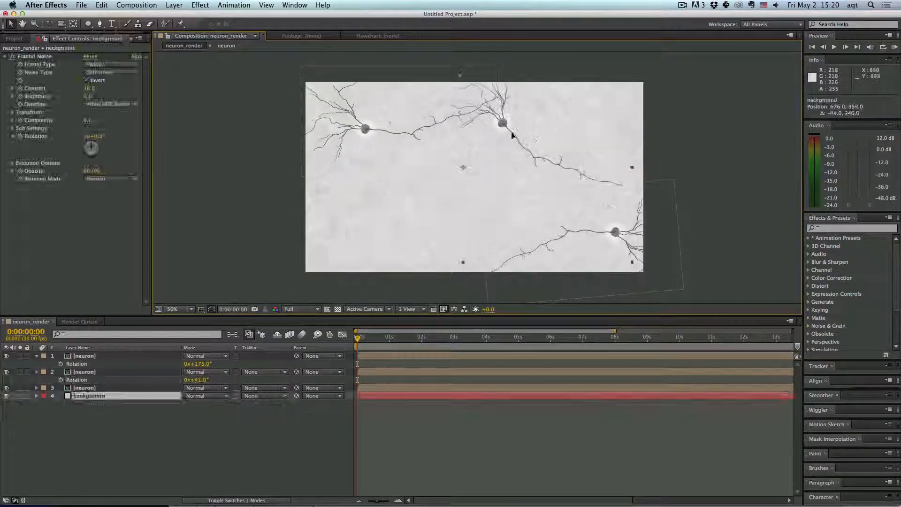
drag(484, 111, 424, 201)
- Duplicate another neuron copy, move it toward the top of the frame, and rotate it
key(ctrl+d)
drag(616, 232, 538, 109)
key(r)
key(ctrl+d)
key(r)
drag(210, 364, 156, 364)
- Duplicate a further neuron copy and rotate it to a new angle
drag(538, 109, 588, 118)
key(ctrl+d)
key(r)
drag(200, 364, 252, 362)
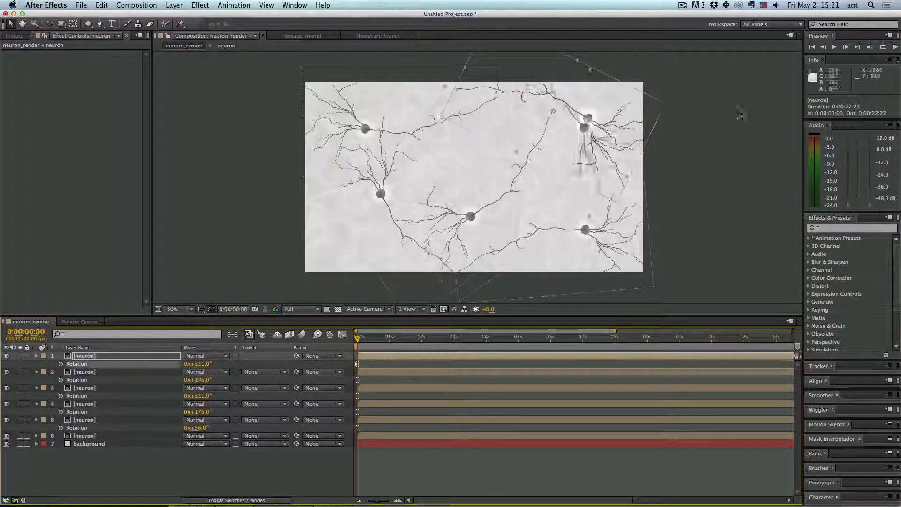
- Reposition the newest neuron copies across the middle of the frame and duplicate one more
drag(588, 118, 360, 238)
drag(471, 216, 476, 206)
click(587, 119)
key(ctrl+d)
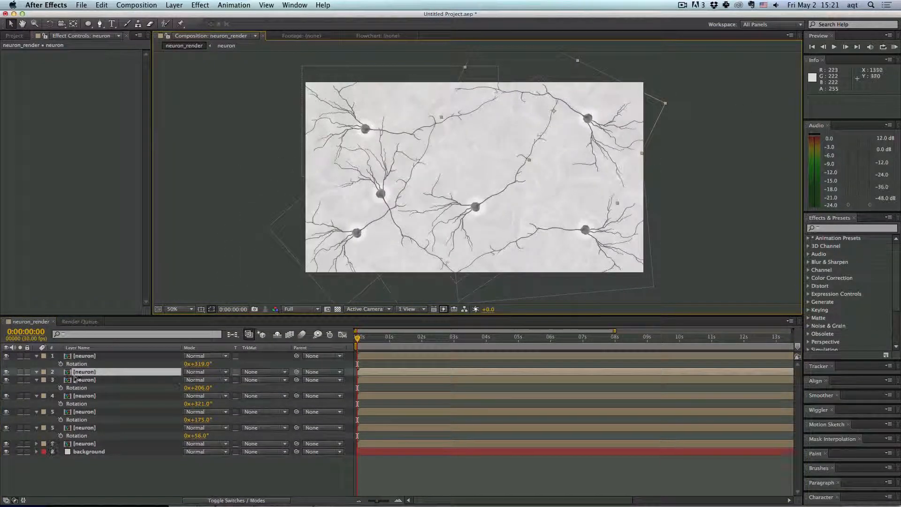
- Rotate the last neuron copy and place it near the right edge of the frame
key(r)
drag(199, 380, 189, 379)
drag(586, 121, 616, 190)
drag(198, 380, 196, 379)
click(177, 301)
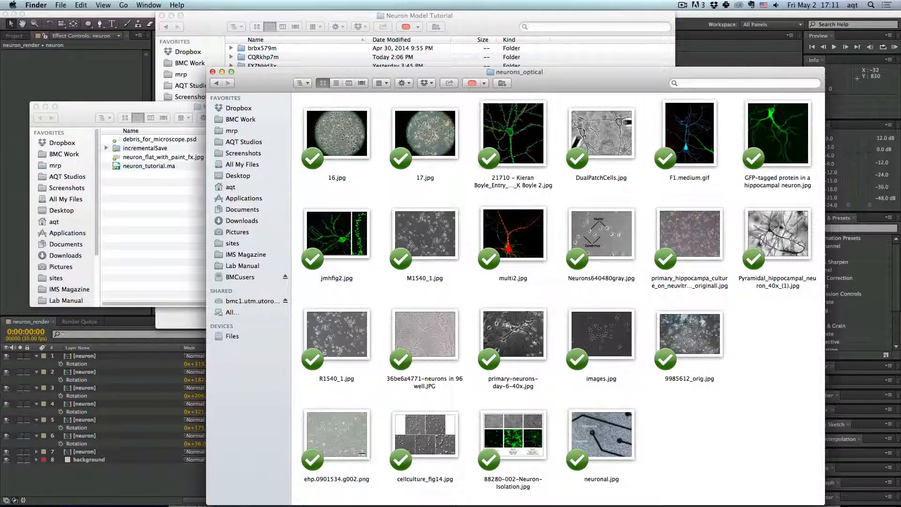
- Switch to Finder and preview the microscope photos of neurons in the neurons_optical folder
click(608, 137)
key(space)
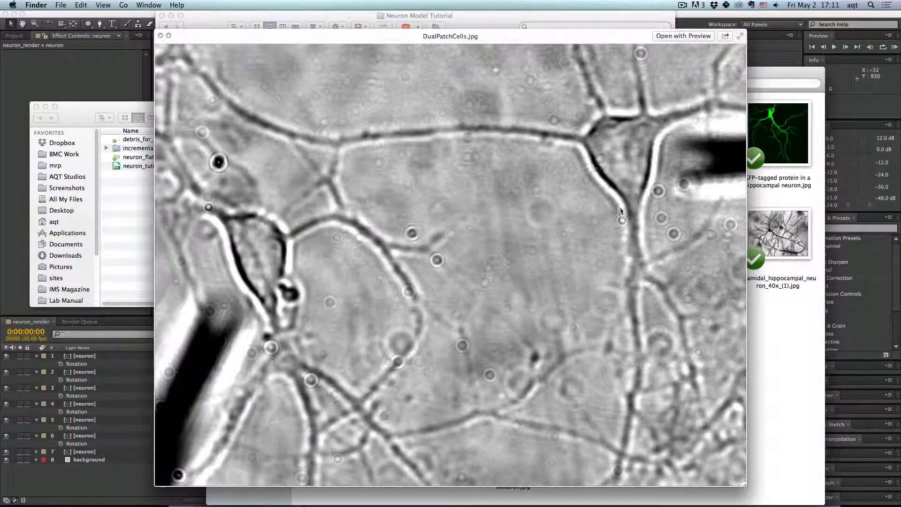
key(space)
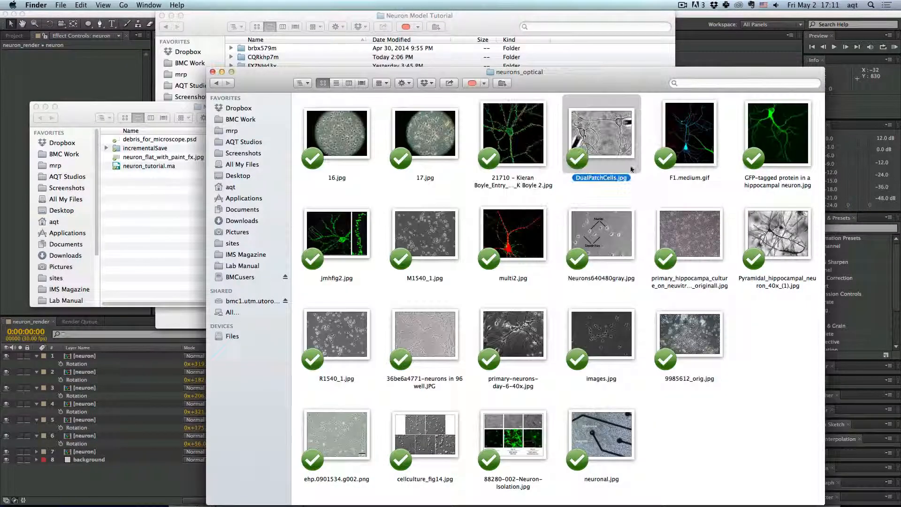
click(616, 236)
key(space)
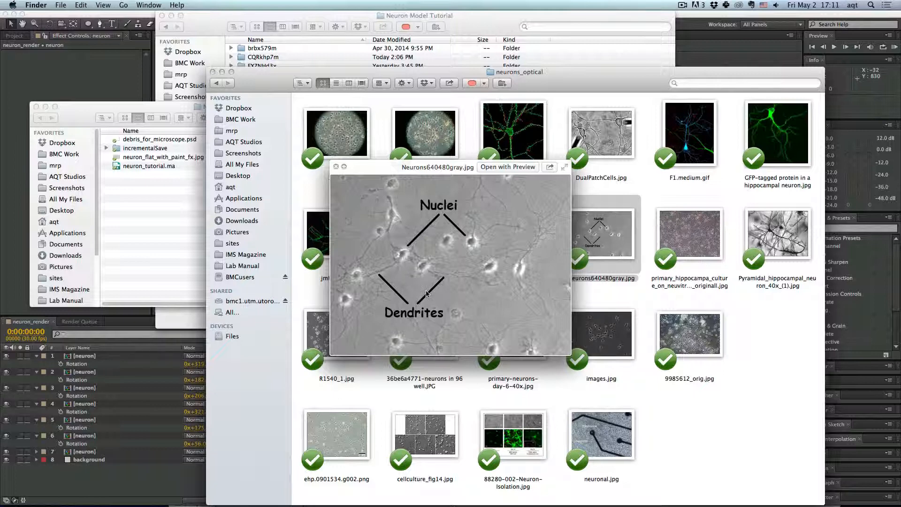
key(space)
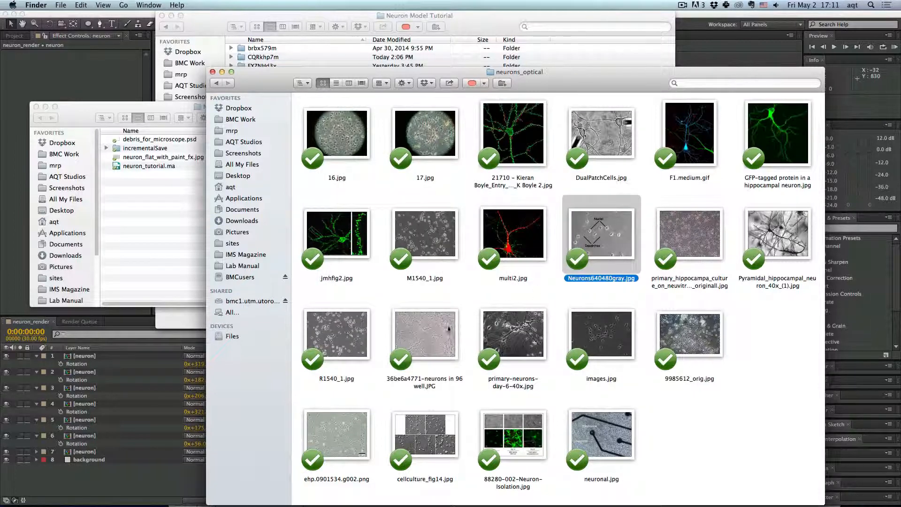
click(336, 349)
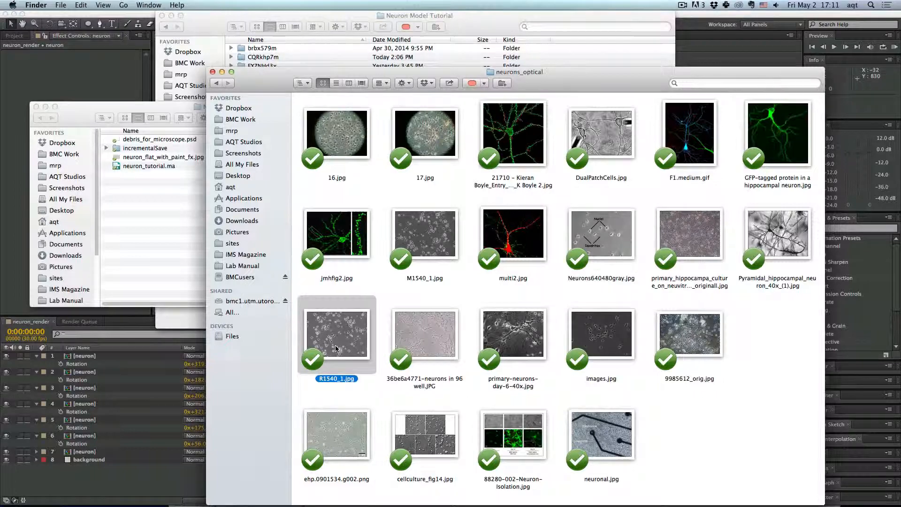
key(space)
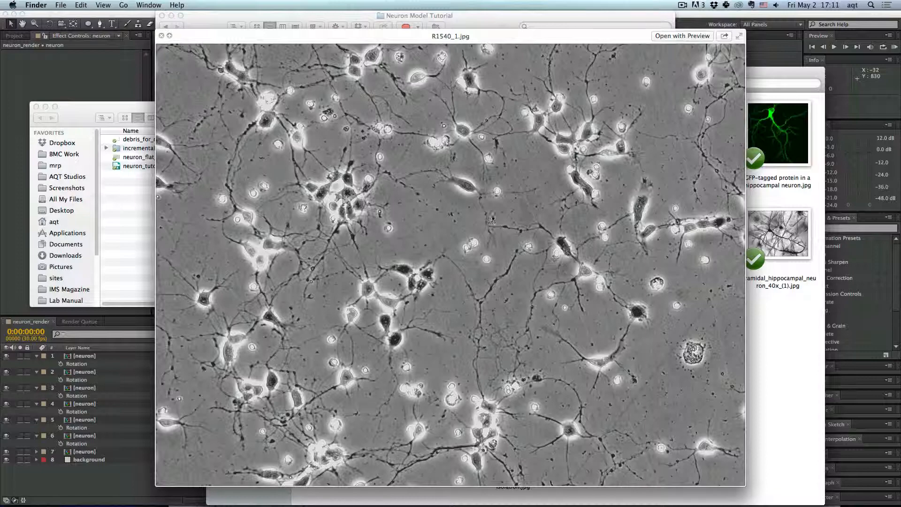
key(space)
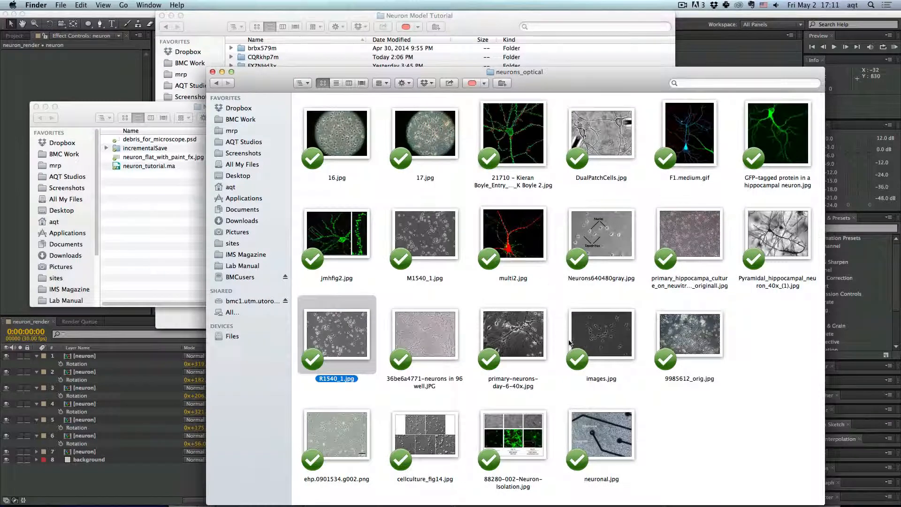
click(591, 338)
key(space)
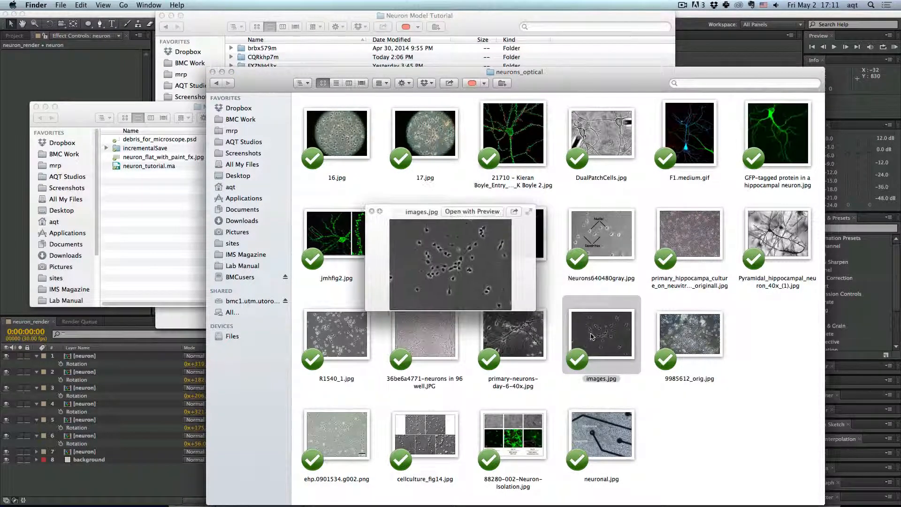
key(space)
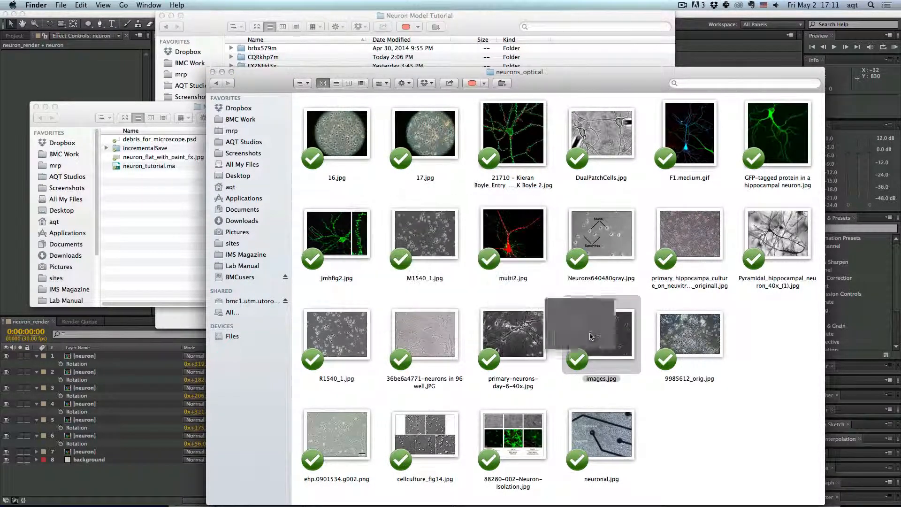
click(517, 334)
key(space)
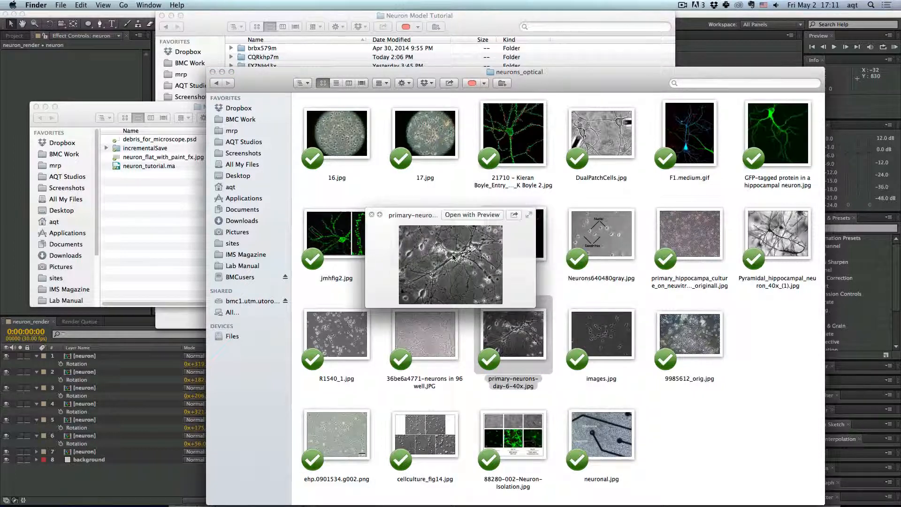
key(space)
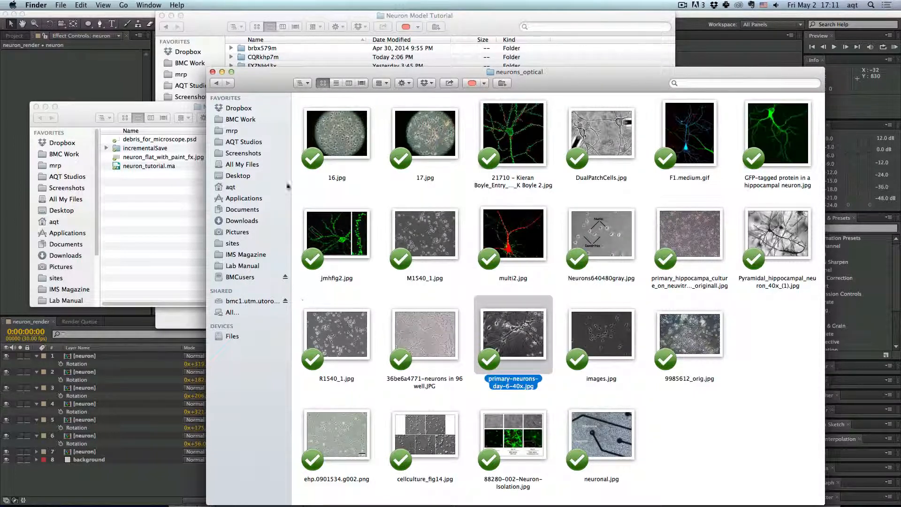
- Preview the debris_for_microscope.psd file in the Neuron folder
click(212, 72)
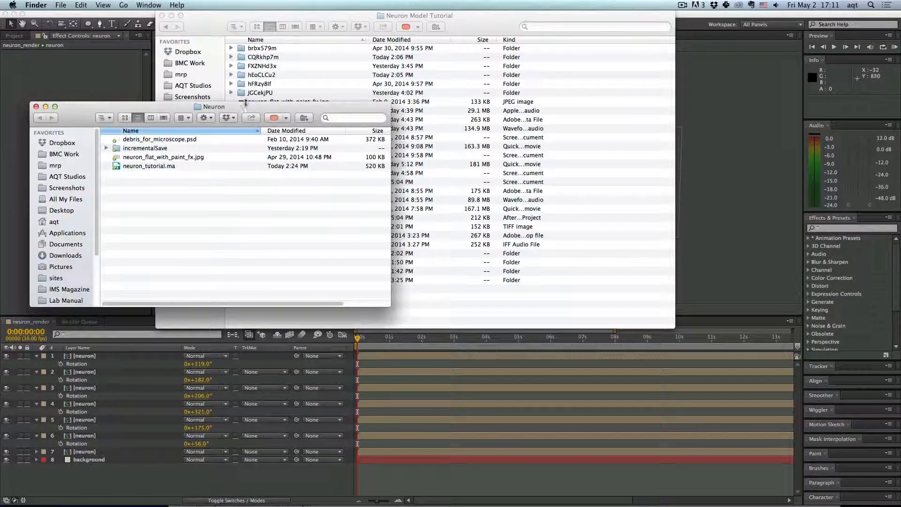
click(388, 162)
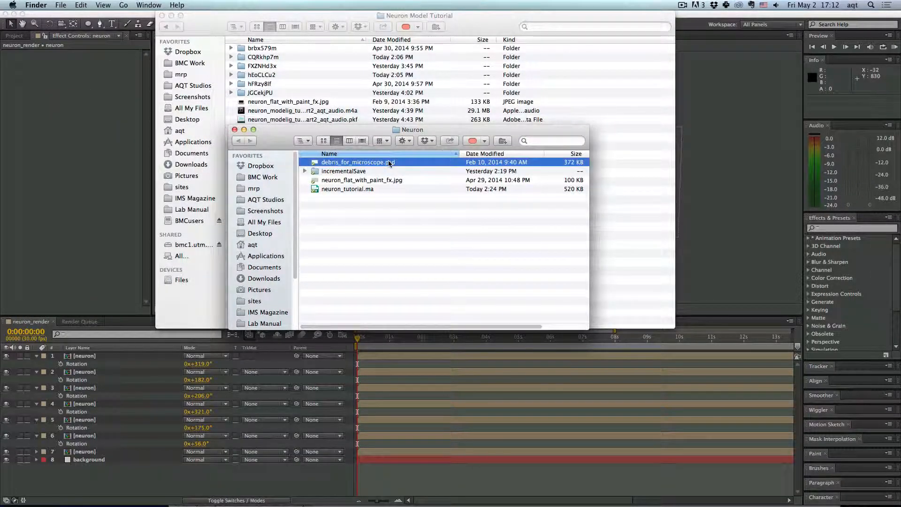
key(space)
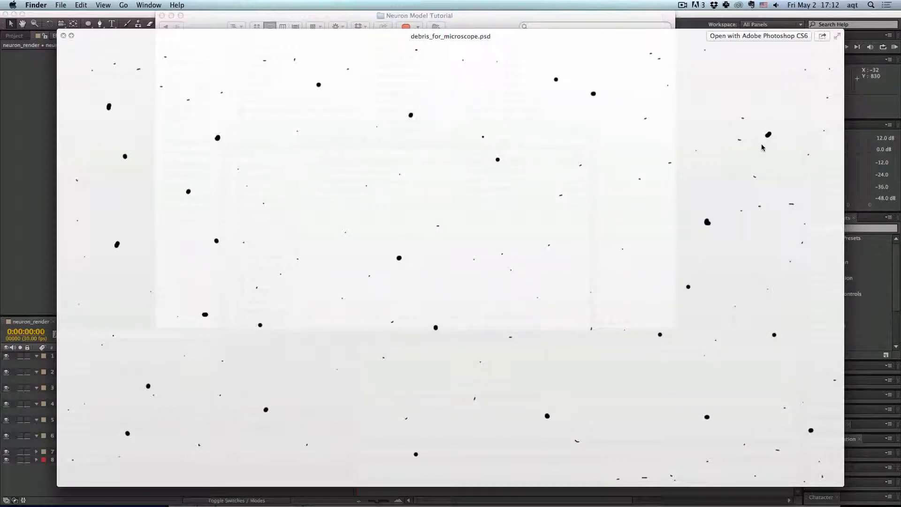
key(space)
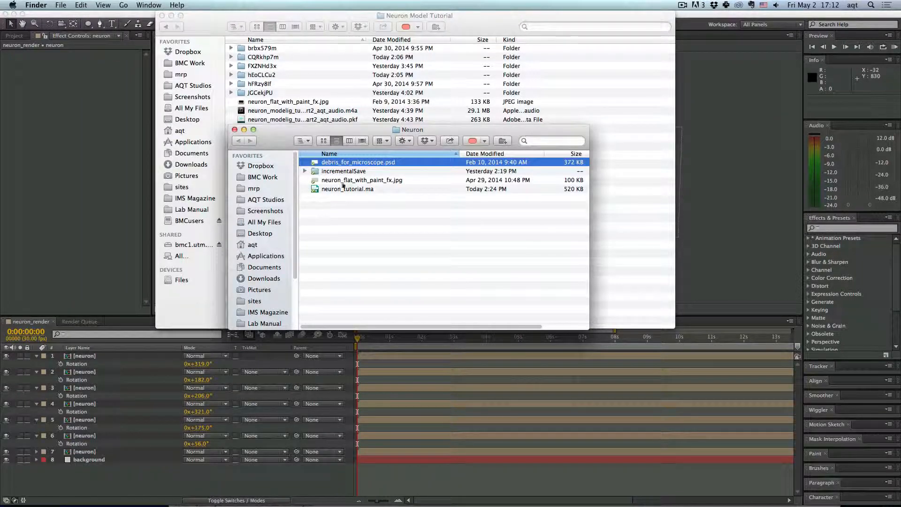
- Import debris_for_microscope.psd into the project as footage with merged layers
drag(357, 162, 67, 96)
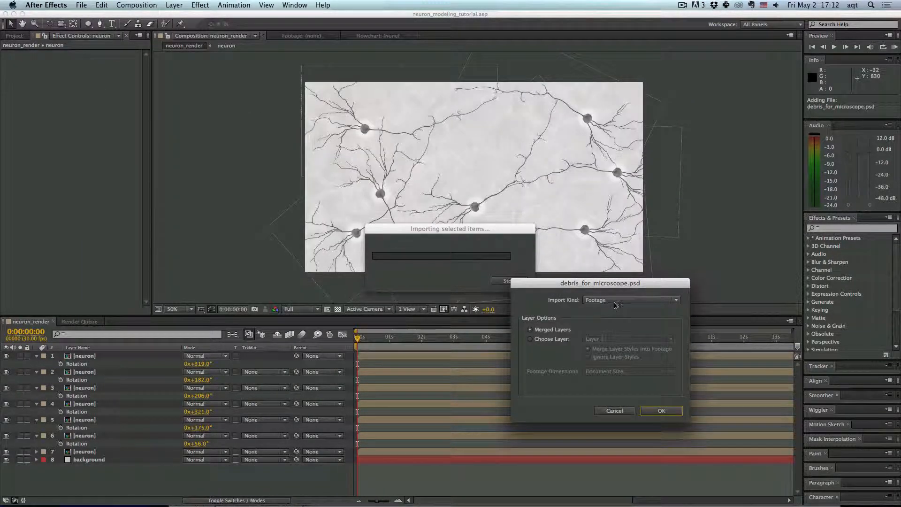
click(616, 305)
click(615, 305)
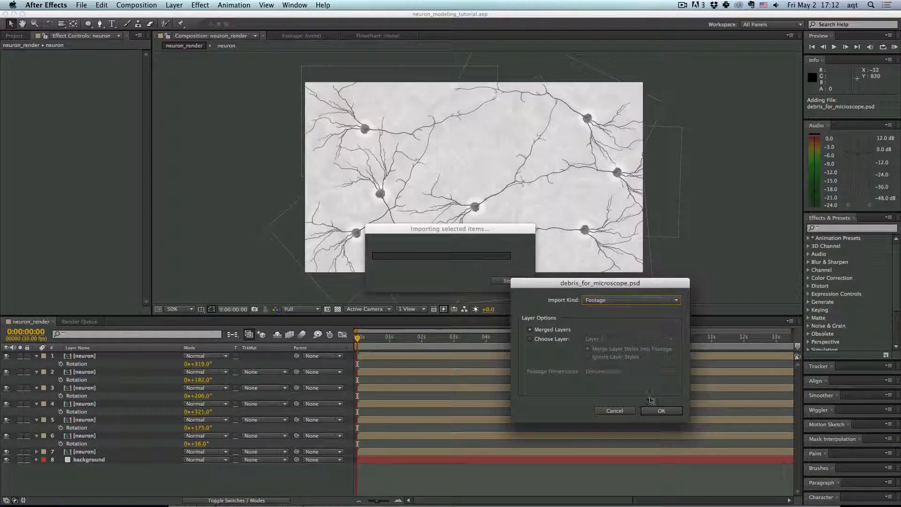
click(660, 411)
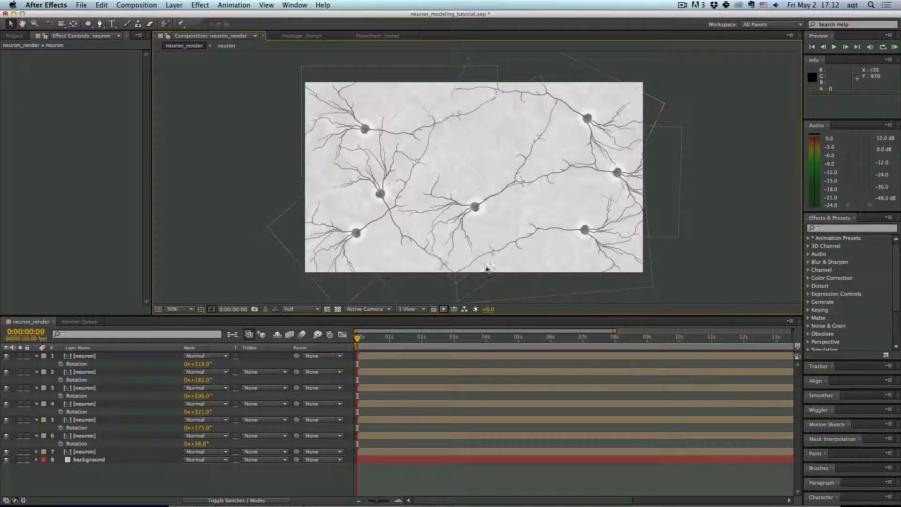
- Add the debris footage to the neuron_render composition, placing it just above the background layer
click(16, 36)
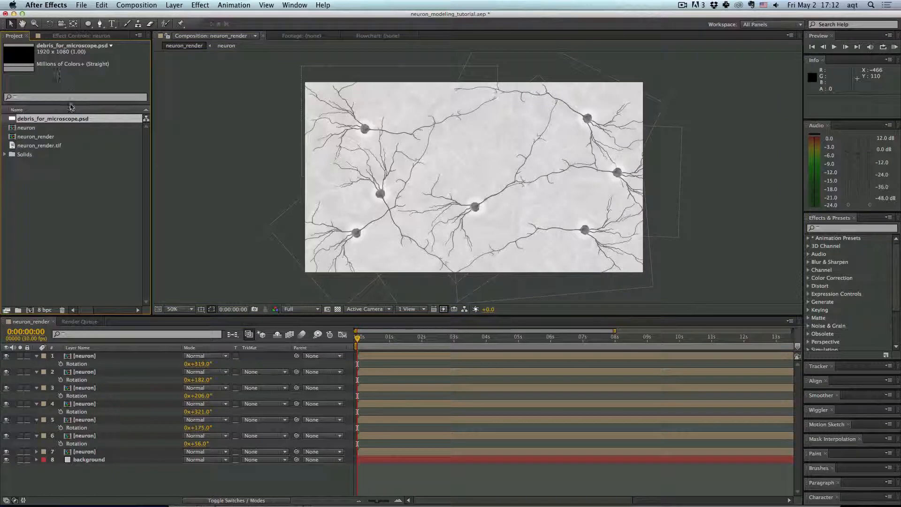
drag(72, 119, 211, 468)
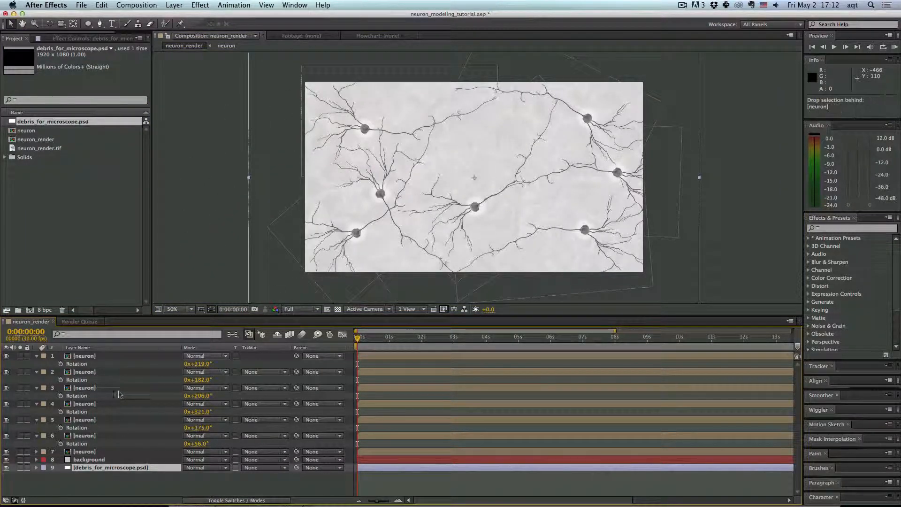
drag(118, 468, 101, 457)
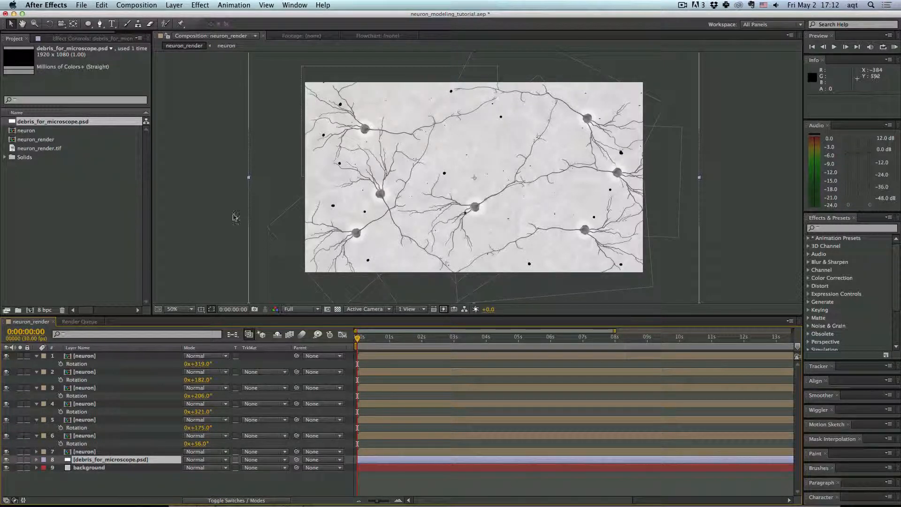
- Scale the debris layer down to about 75% and reposition it to fill the frame
key(comma)
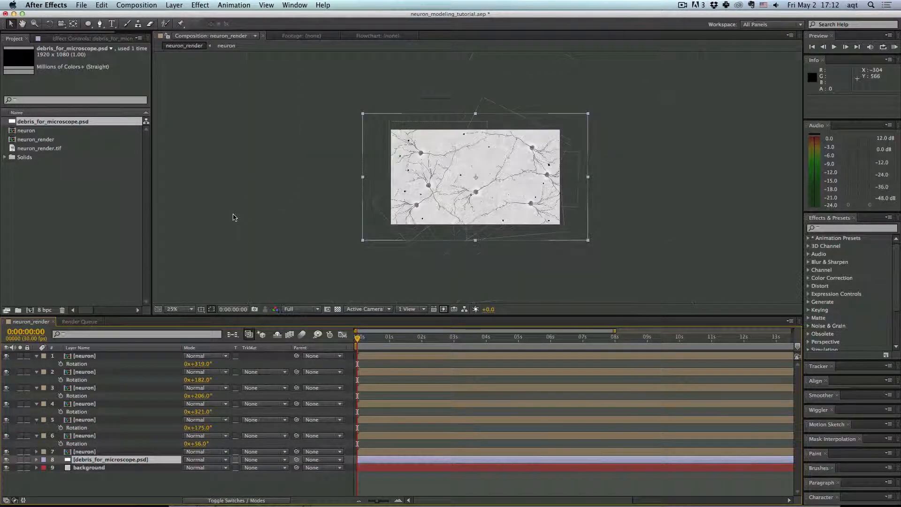
drag(364, 117, 383, 133)
scroll(387, 136, up, 1)
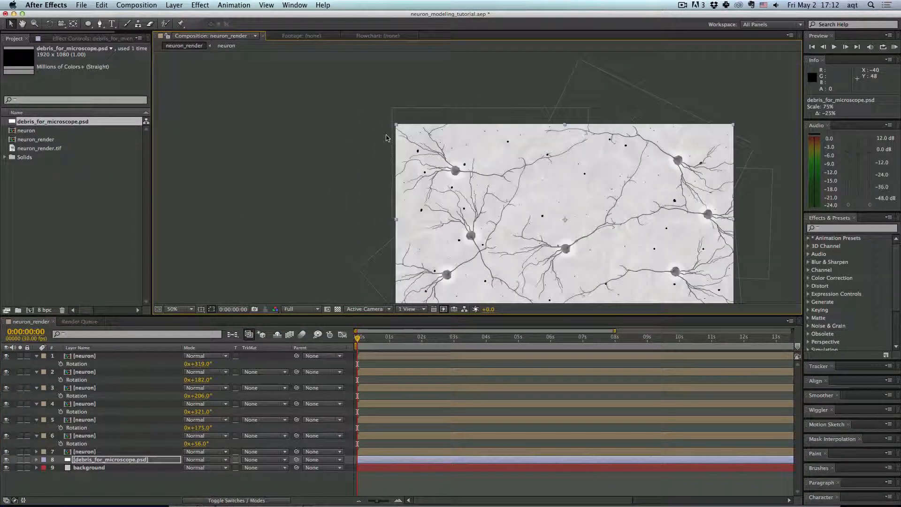
drag(445, 164, 375, 128)
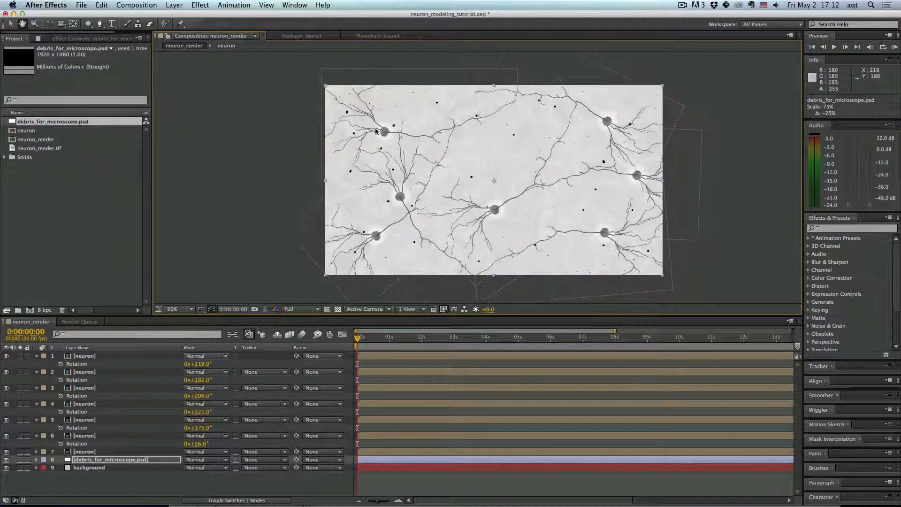
- Move the debris layer to the top of the layer stack and collapse all the neuron layers' properties
drag(133, 460, 123, 353)
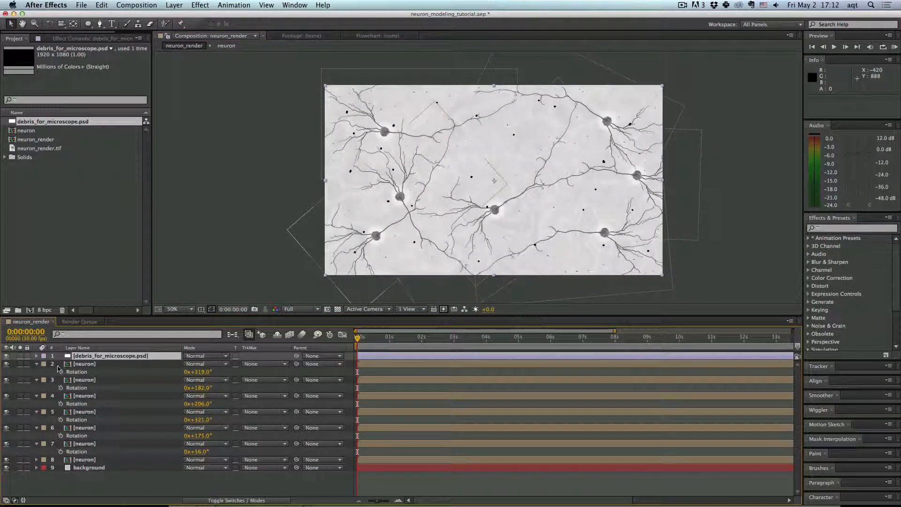
click(37, 364)
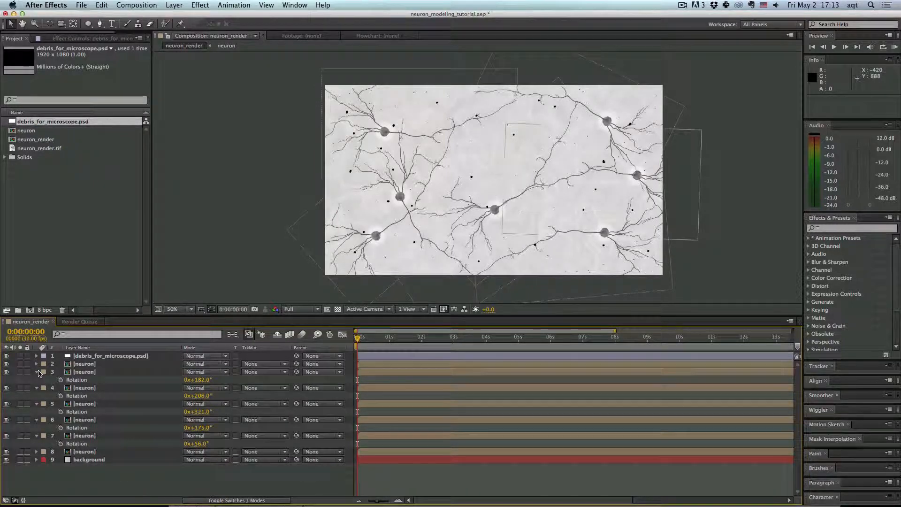
click(37, 372)
click(36, 379)
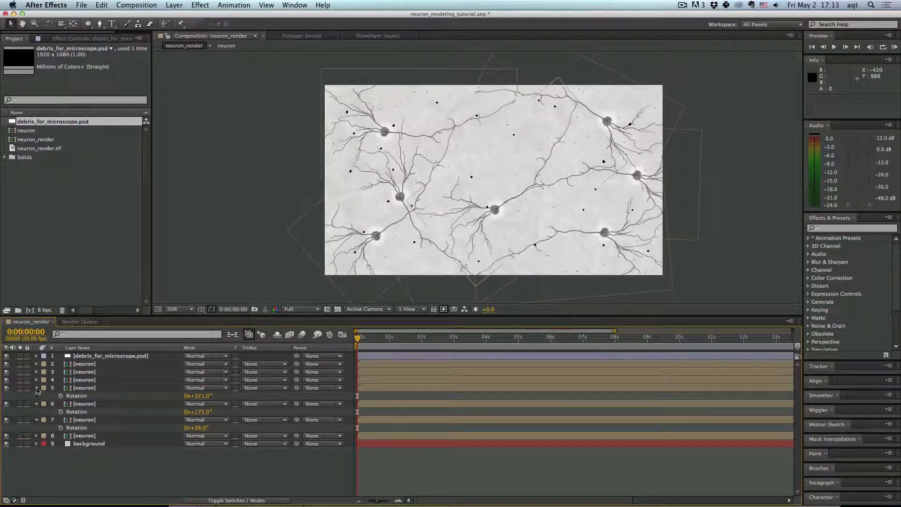
click(38, 389)
click(37, 396)
click(36, 404)
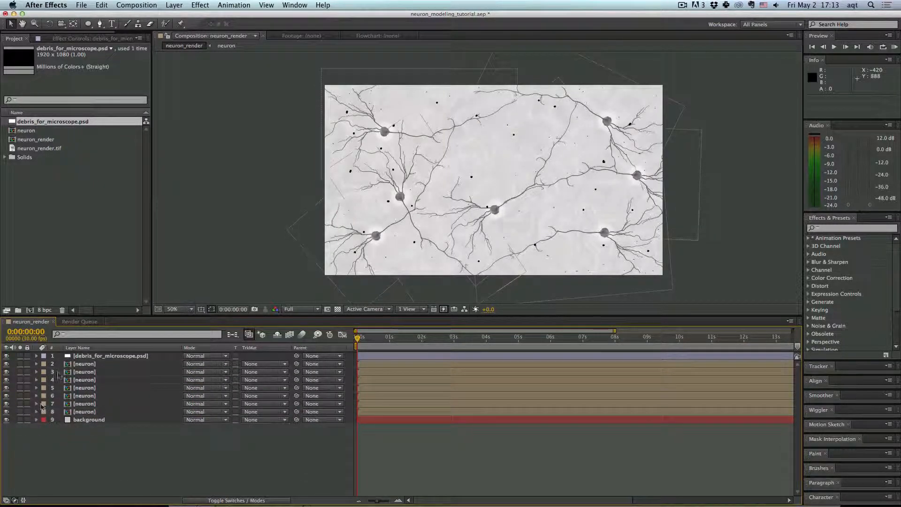
- Lower the background layer's Fractal Noise opacity to 55%
click(107, 355)
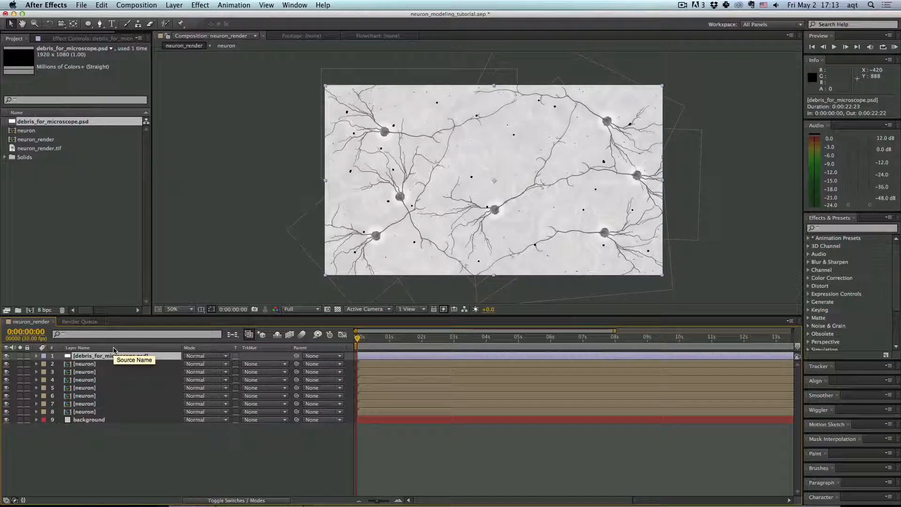
click(89, 419)
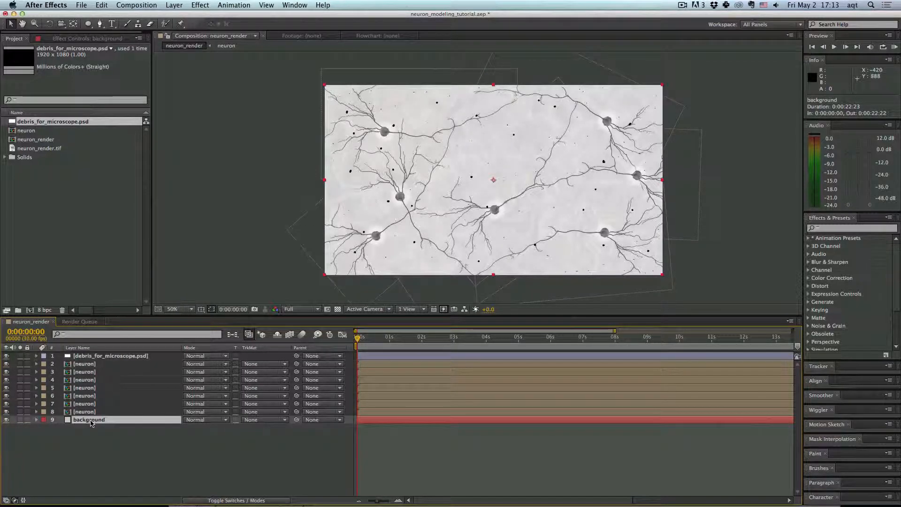
click(80, 38)
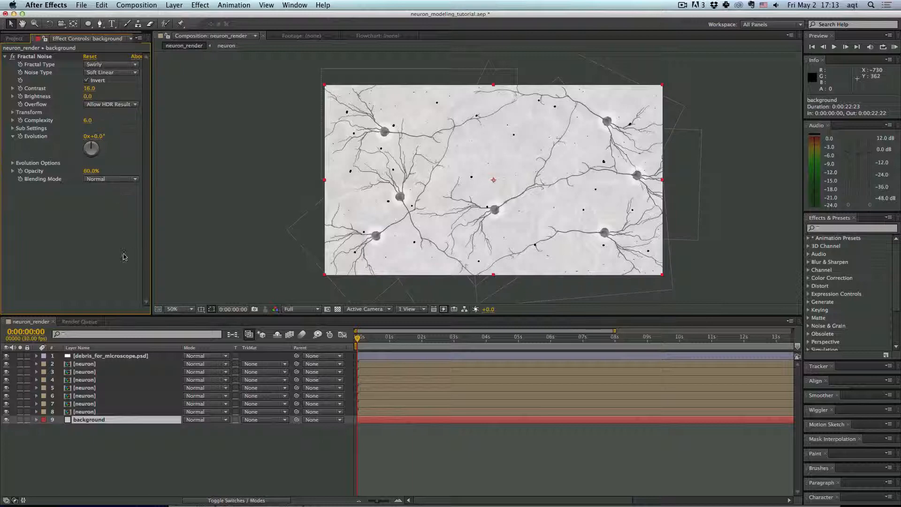
mouse_move(93, 173)
mouse_down()
mouse_move(105, 172)
mouse_move(86, 171)
mouse_up()
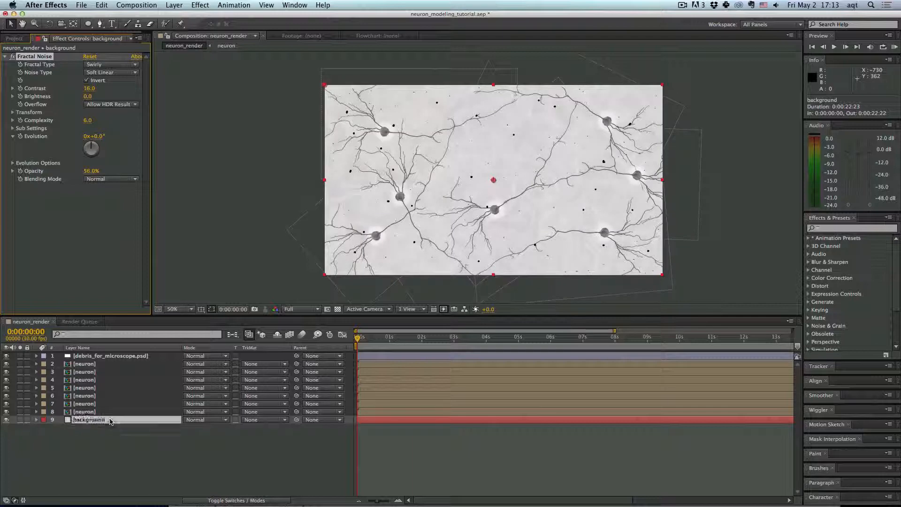
- Change the background solid's color to gray 828080 and scale the background layer up to about 208%
click(157, 4)
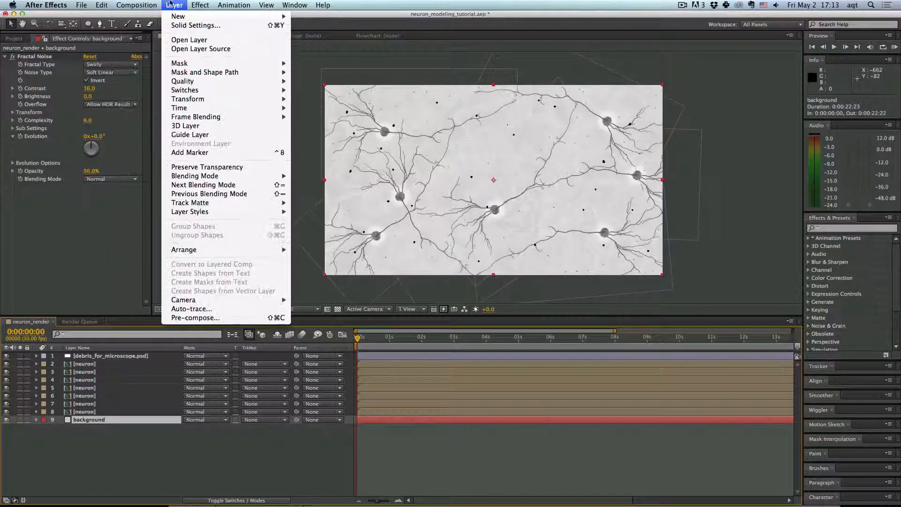
click(188, 16)
click(250, 385)
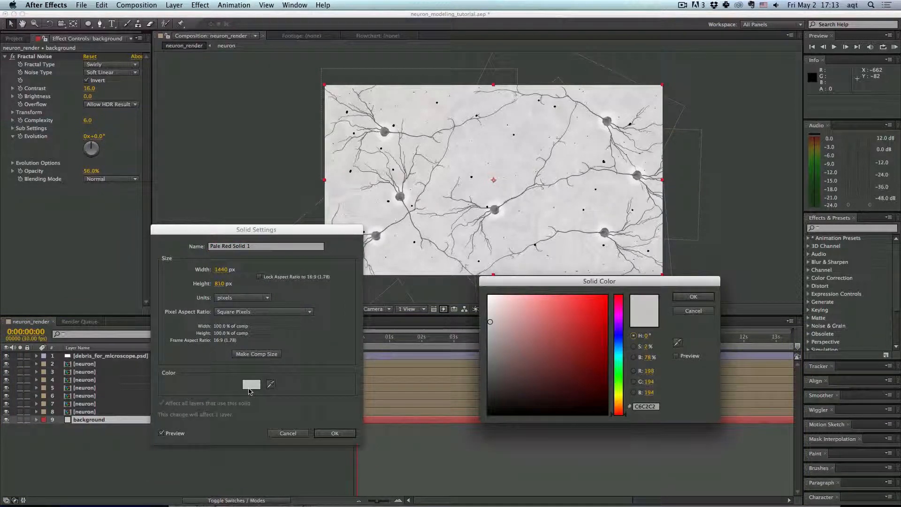
drag(491, 328, 489, 346)
click(688, 356)
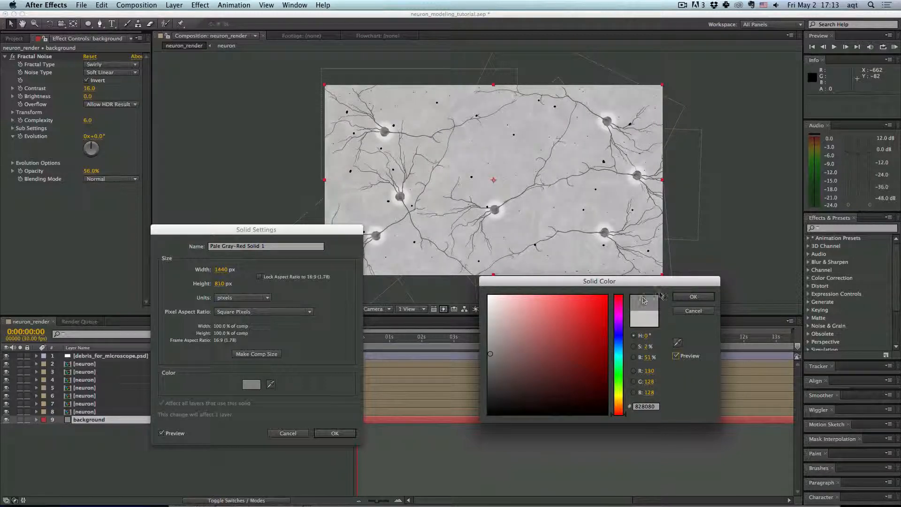
click(687, 297)
click(336, 434)
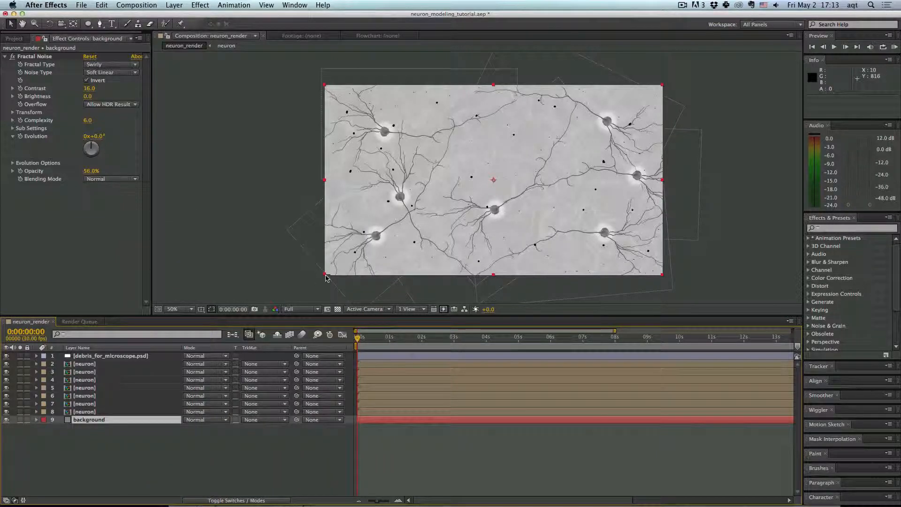
drag(325, 277, 146, 386)
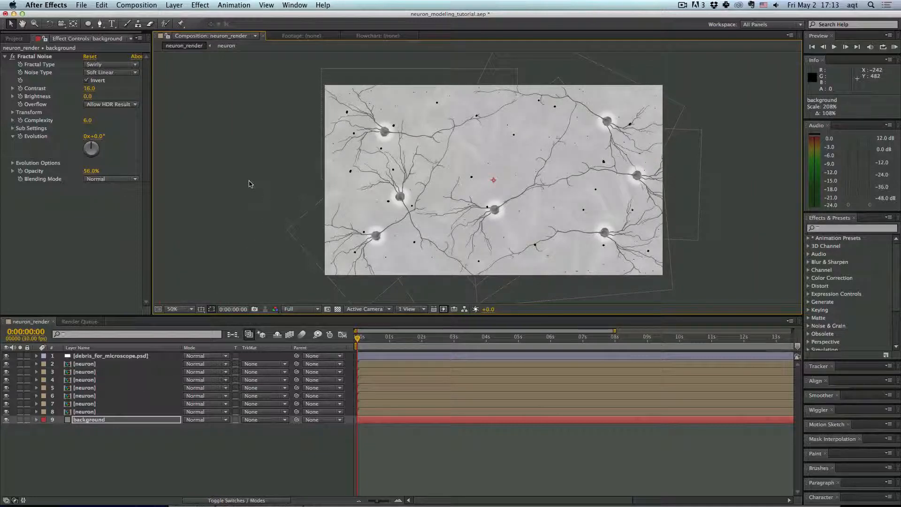
- Add an Outer Glow layer style to the debris layer
click(114, 357)
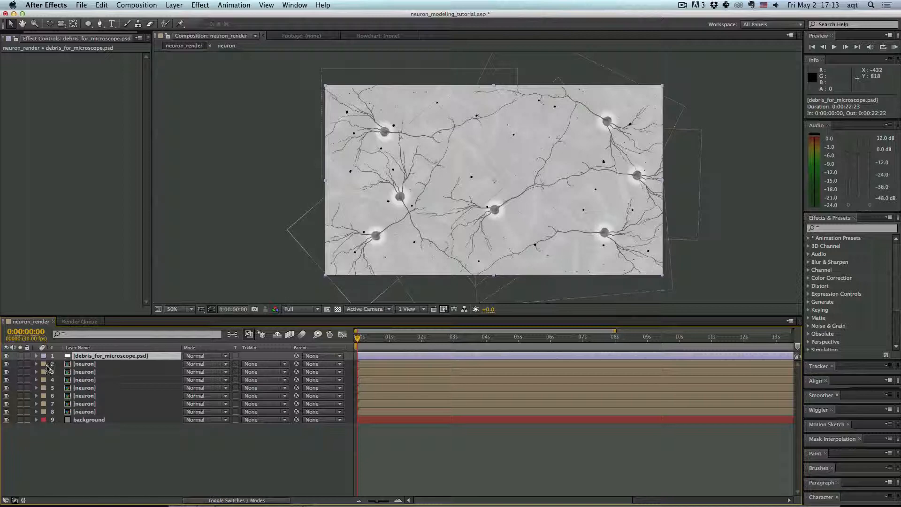
right_click(146, 355)
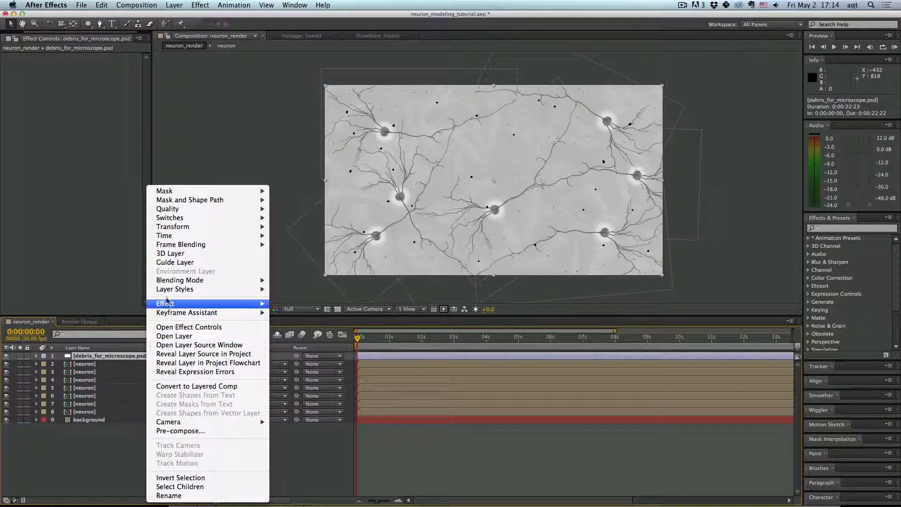
mouse_move(197, 290)
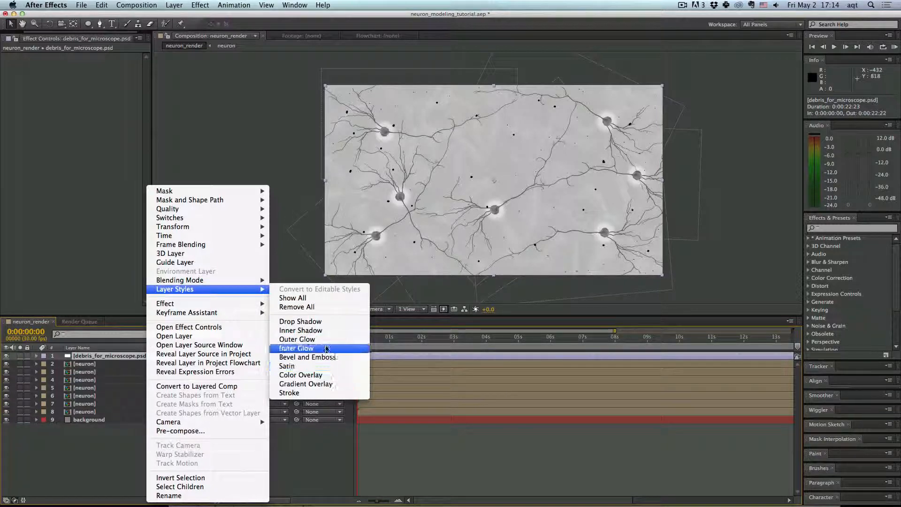
click(310, 339)
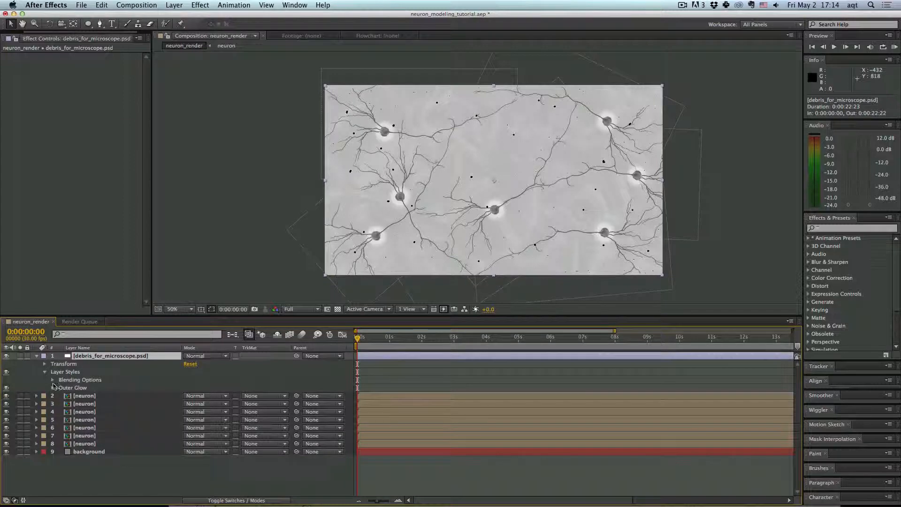
- Set the debris layer's Outer Glow color to white and its opacity to 100%
click(53, 390)
scroll(139, 406, down, 1)
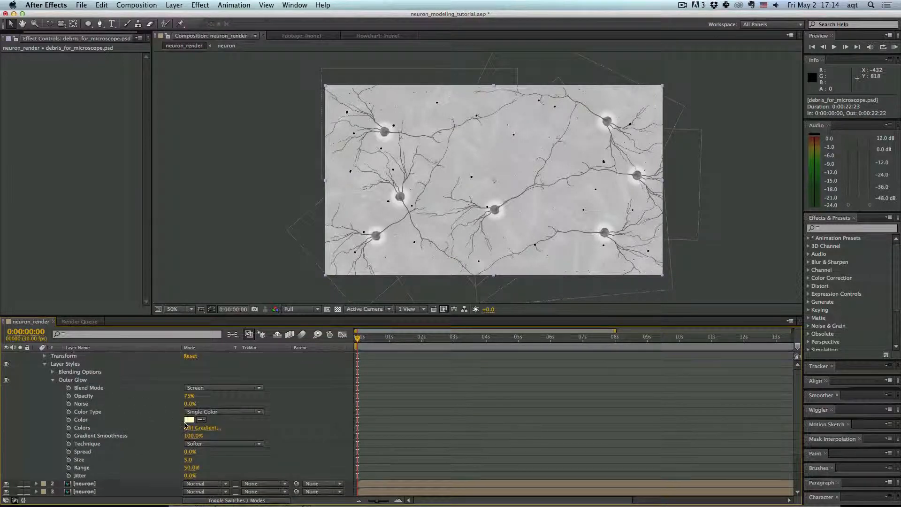
click(189, 420)
click(489, 297)
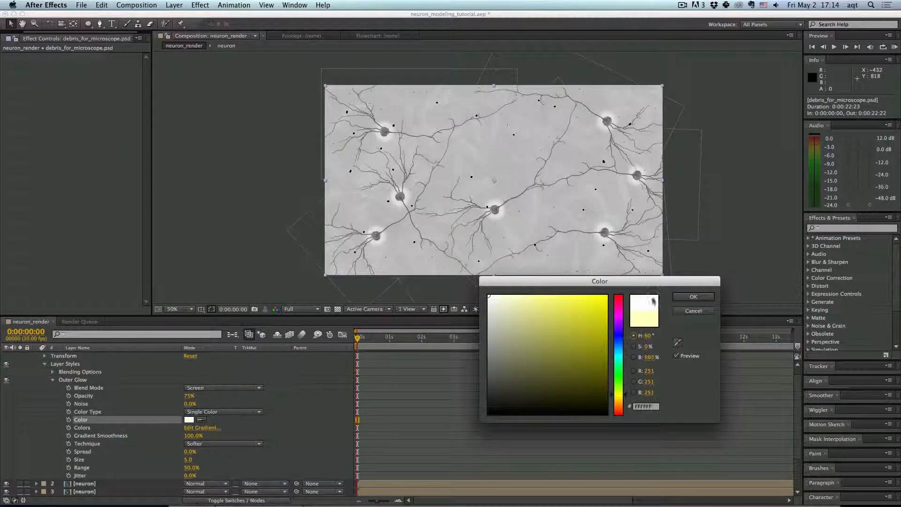
click(693, 297)
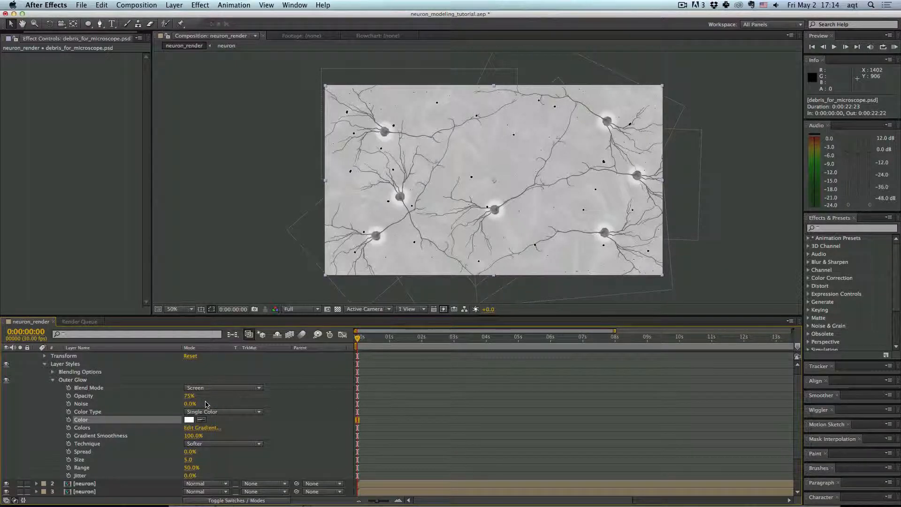
drag(190, 397, 213, 396)
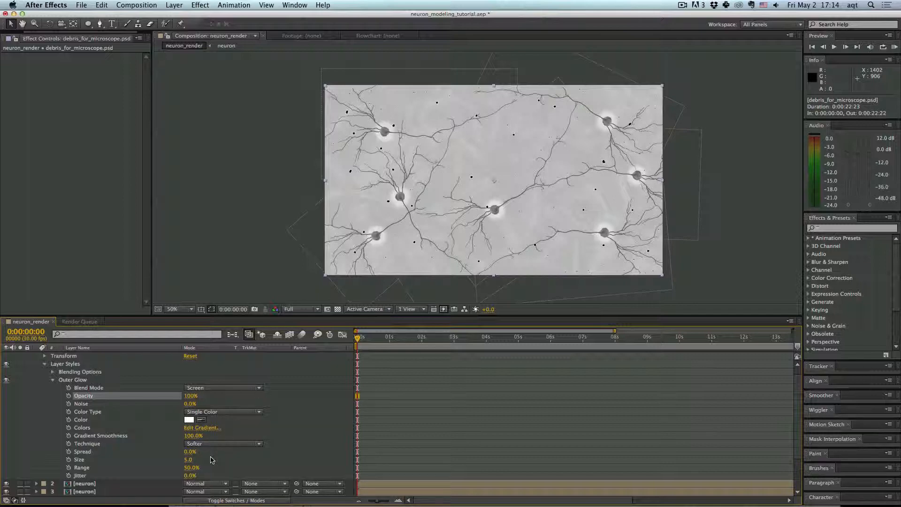
- Add an Inner Glow layer style to the debris layer
right_click(70, 365)
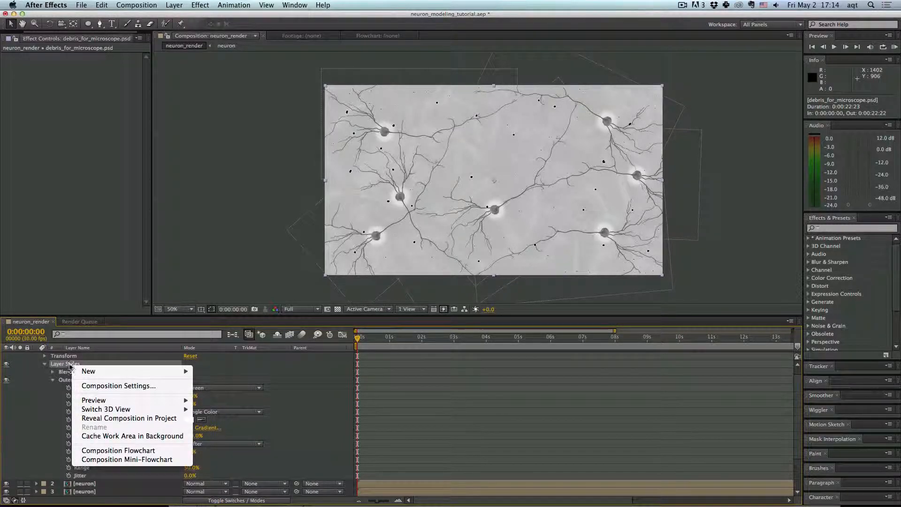
click(71, 364)
scroll(76, 364, up, 1)
right_click(82, 359)
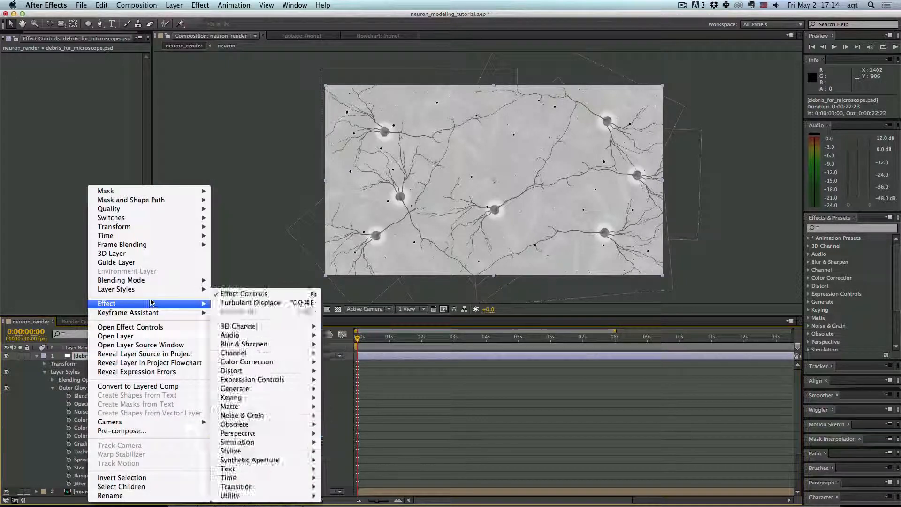
mouse_move(158, 291)
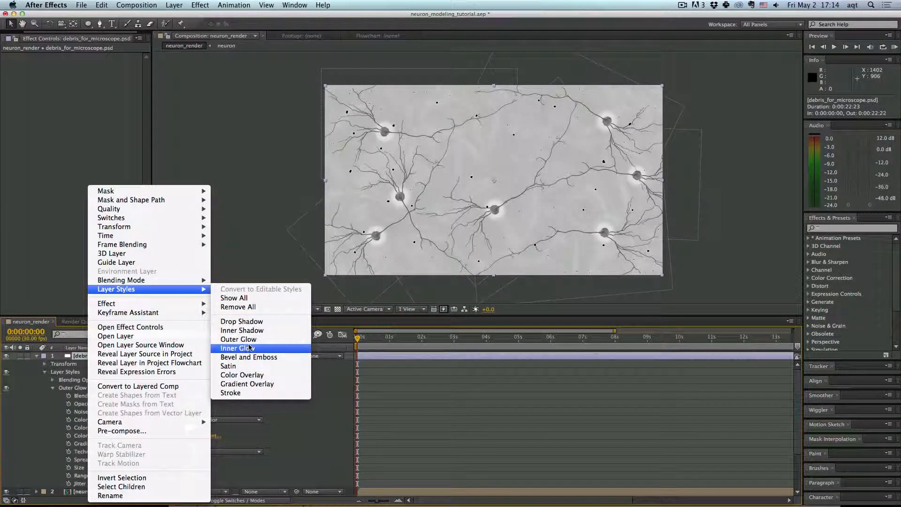
click(250, 349)
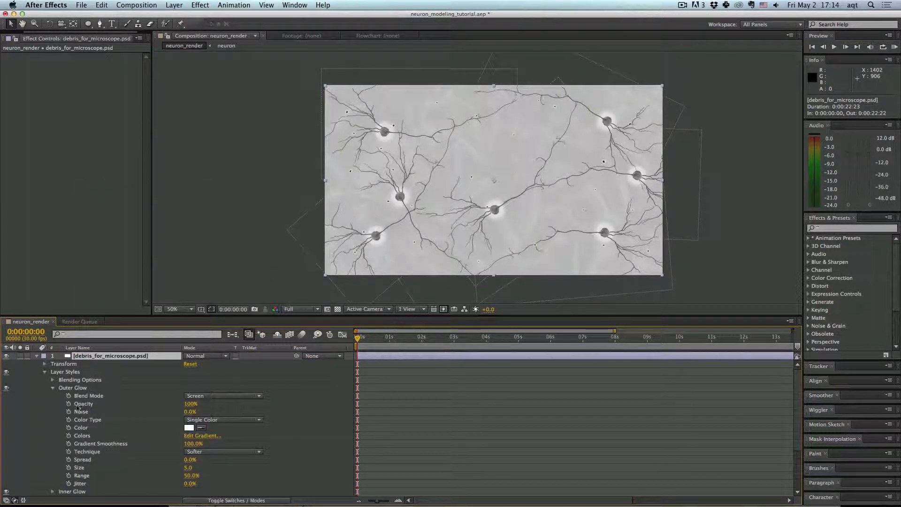
click(52, 387)
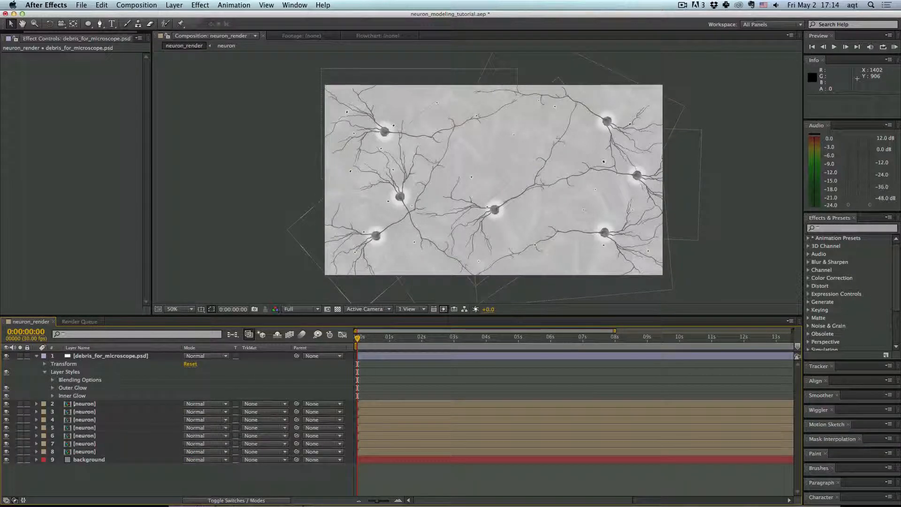
- Set the debris layer's Inner Glow blend mode to Normal and its color to white
click(53, 395)
click(228, 397)
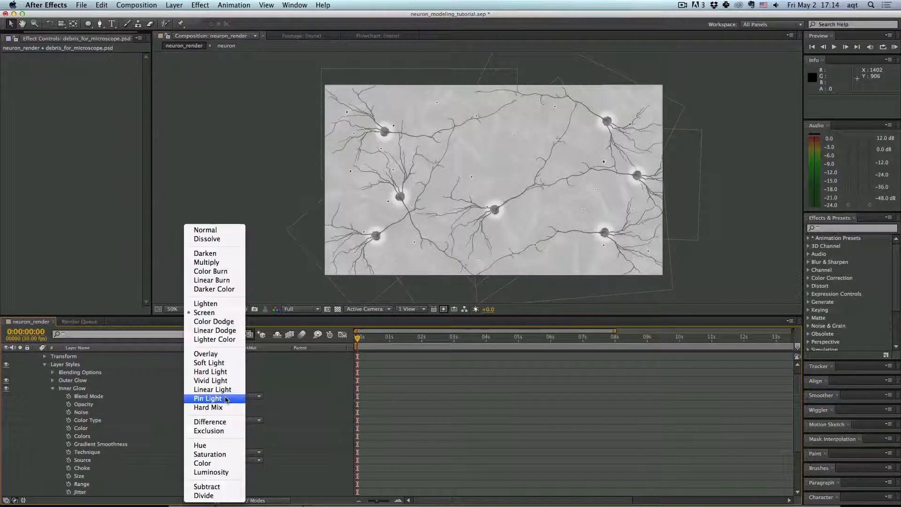
click(203, 230)
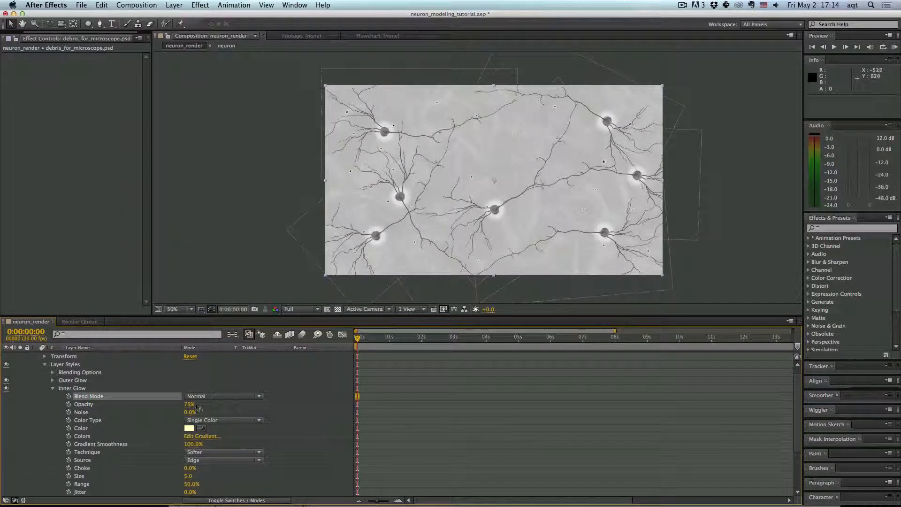
click(189, 428)
drag(529, 361, 488, 295)
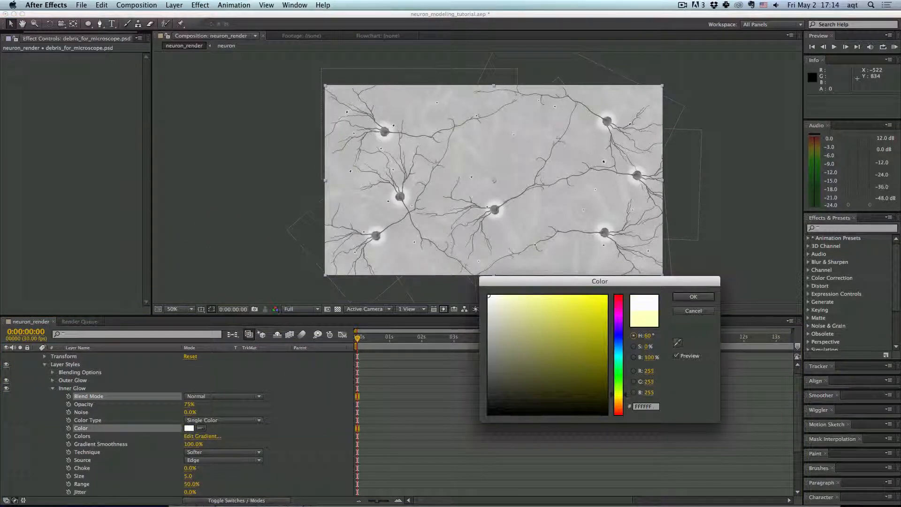
click(688, 296)
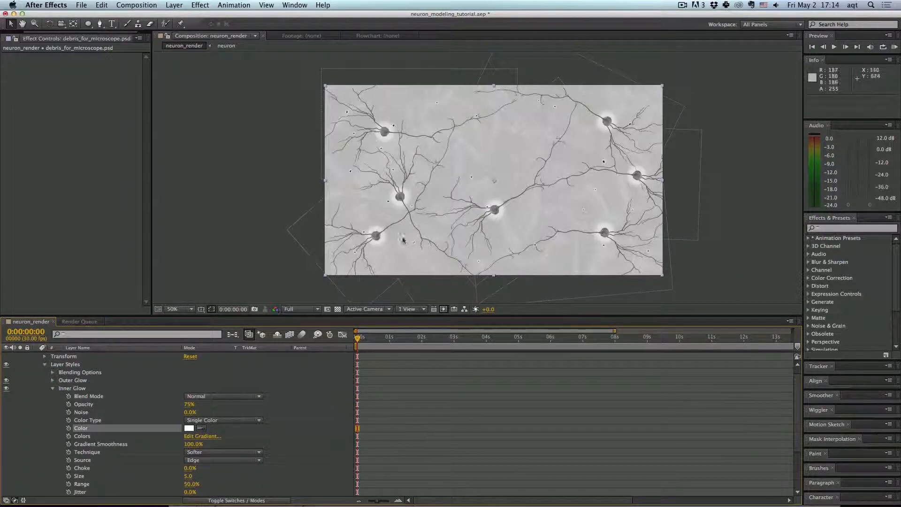
- Set the Inner Glow's opacity to 43%, noise to 23% and size to 13
scroll(416, 223, up, 2)
scroll(416, 222, up, 1)
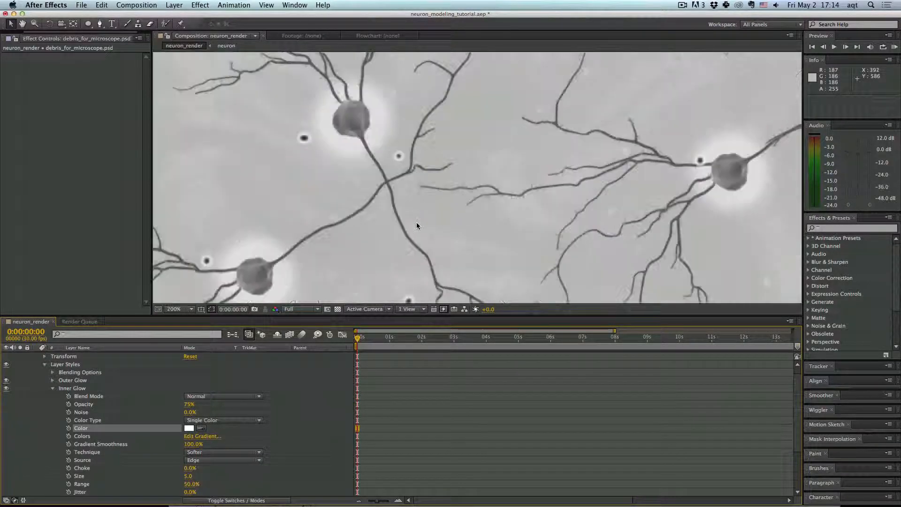
click(187, 405)
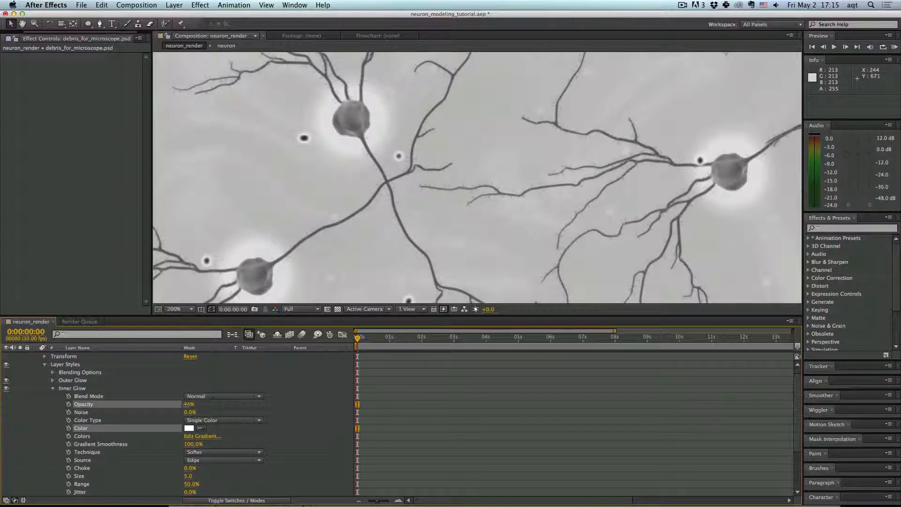
mouse_move(187, 404)
mouse_down()
mouse_move(165, 405)
mouse_move(180, 406)
mouse_up()
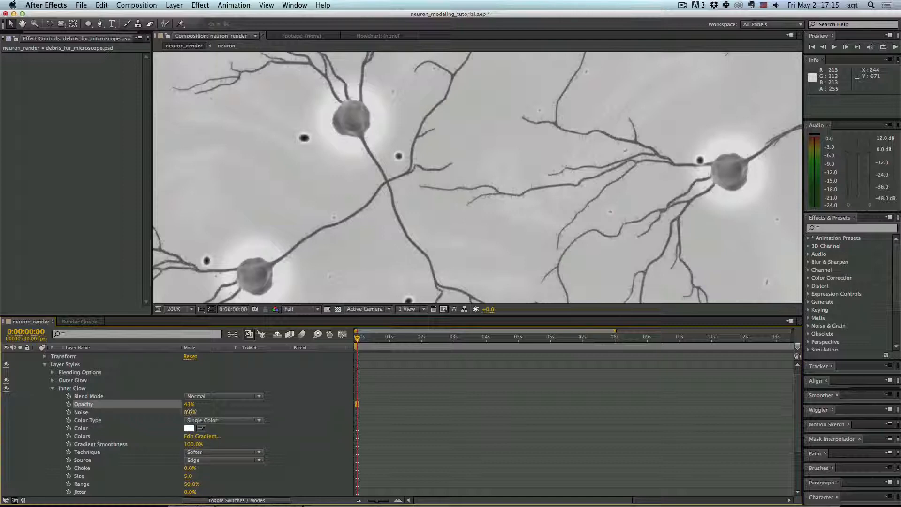
click(190, 412)
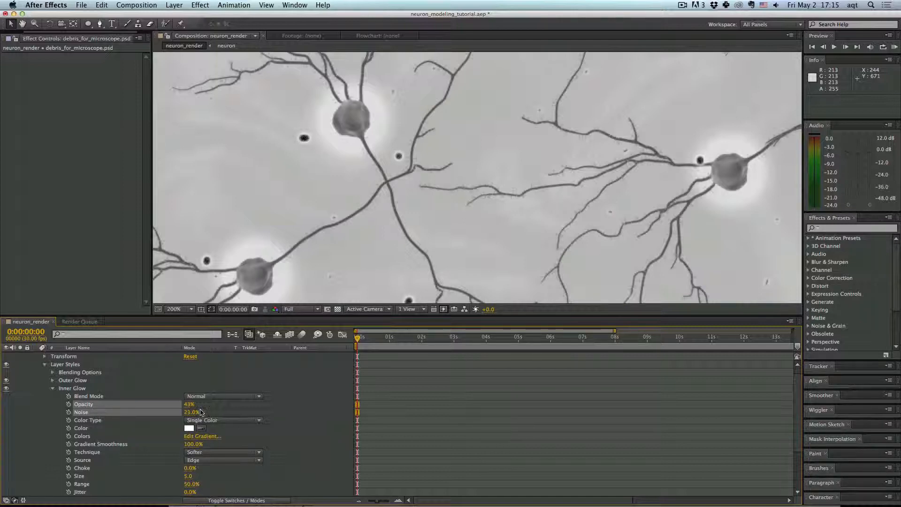
click(201, 412)
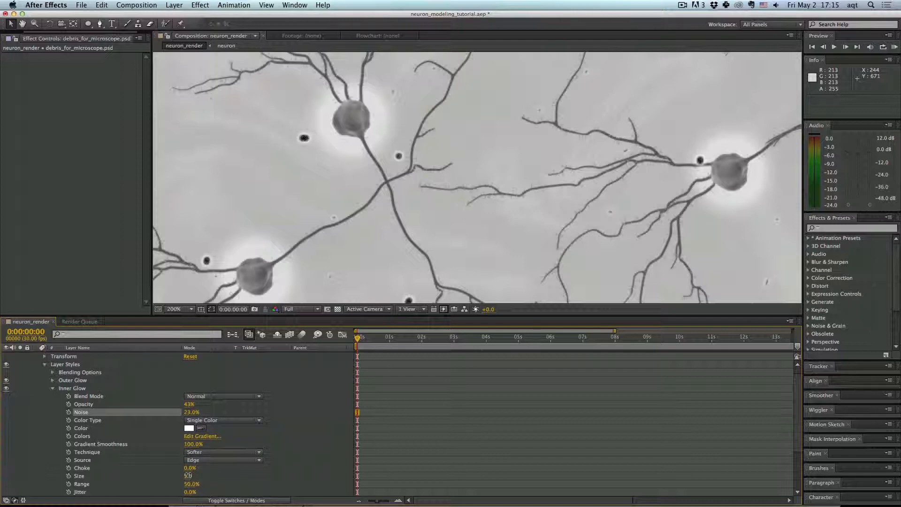
drag(188, 475, 185, 475)
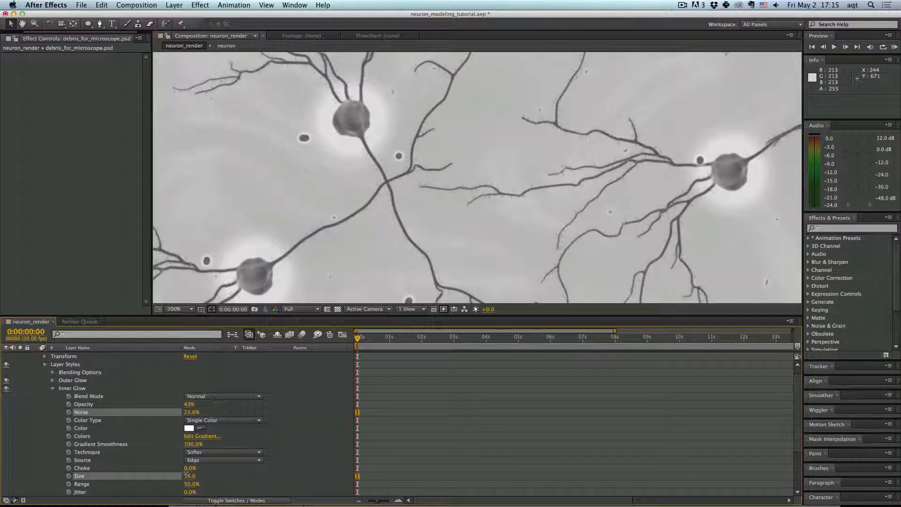
click(186, 476)
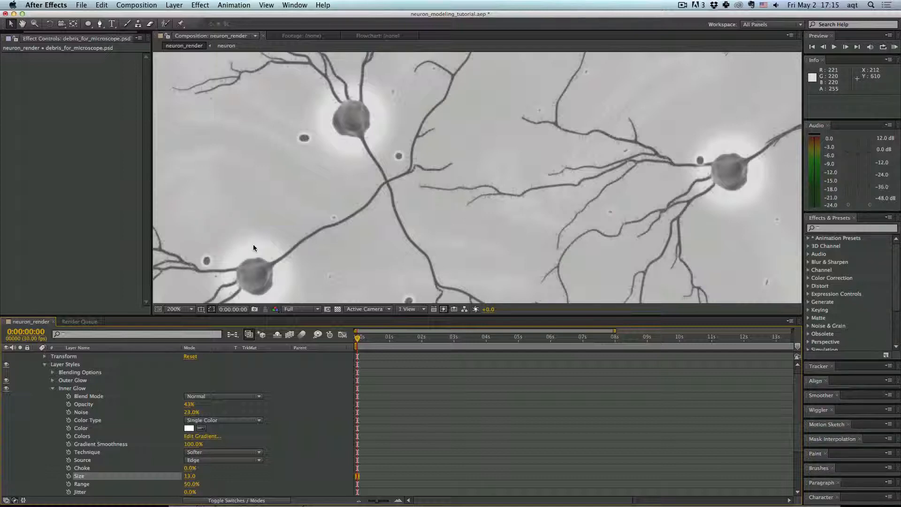
- Raise the Inner Glow opacity to 61%
scroll(253, 244, down, 4)
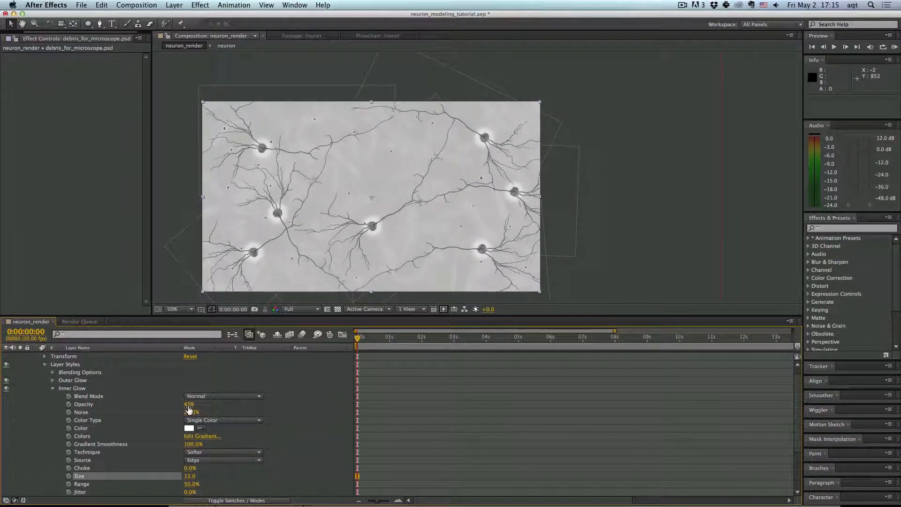
click(188, 406)
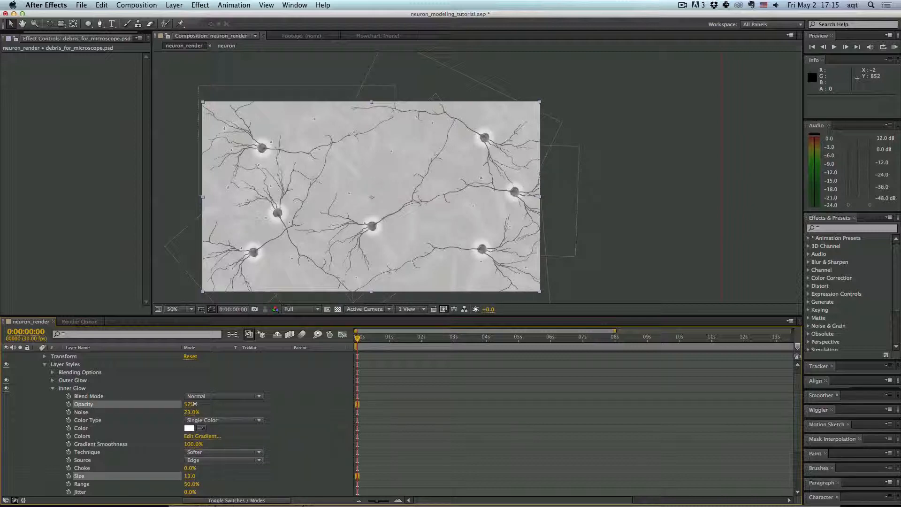
drag(198, 404, 197, 403)
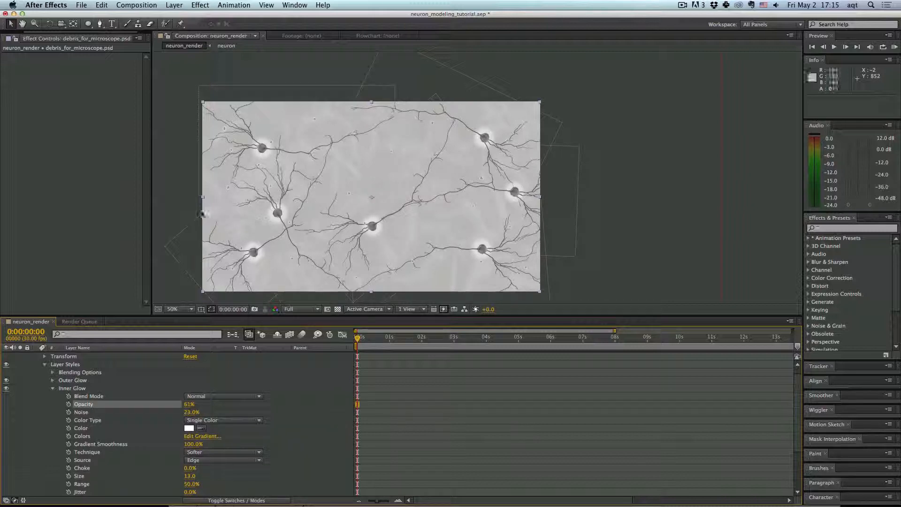
- Collapse the debris layer's properties and duplicate the debris layer
click(178, 182)
click(45, 365)
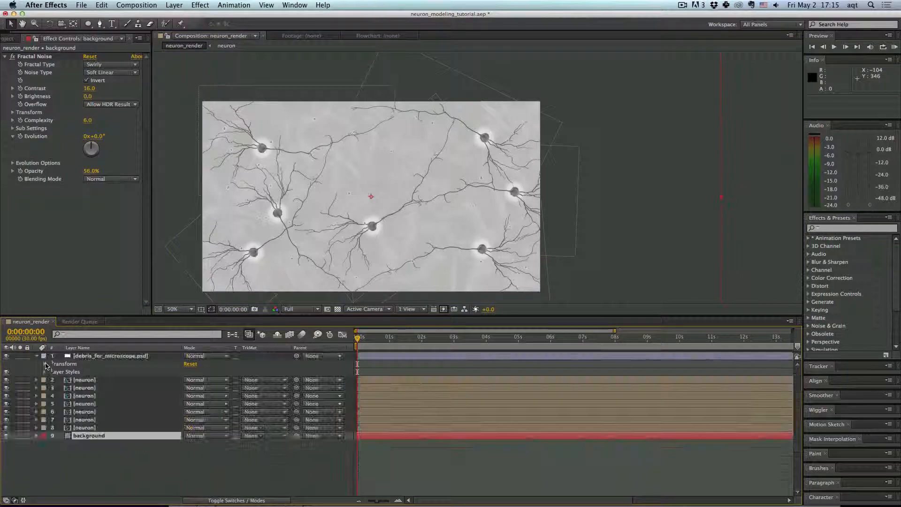
click(89, 461)
click(38, 357)
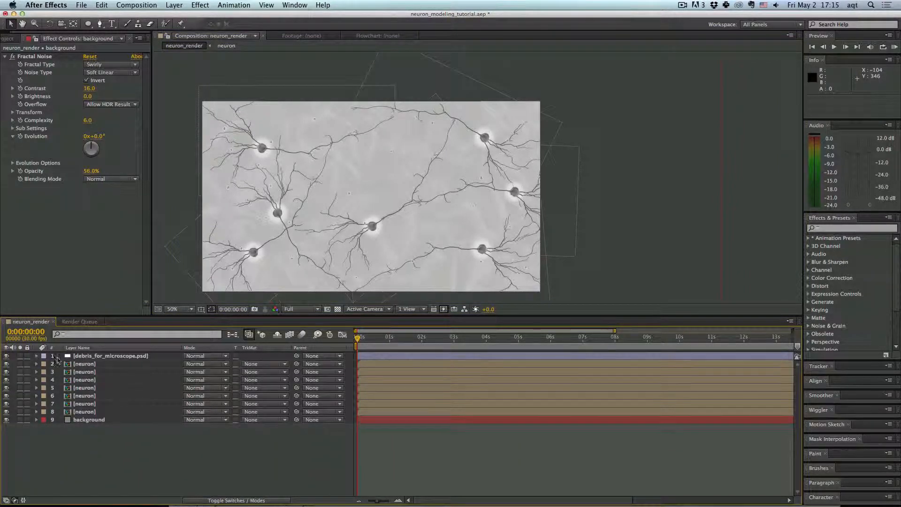
click(58, 356)
key(super+d)
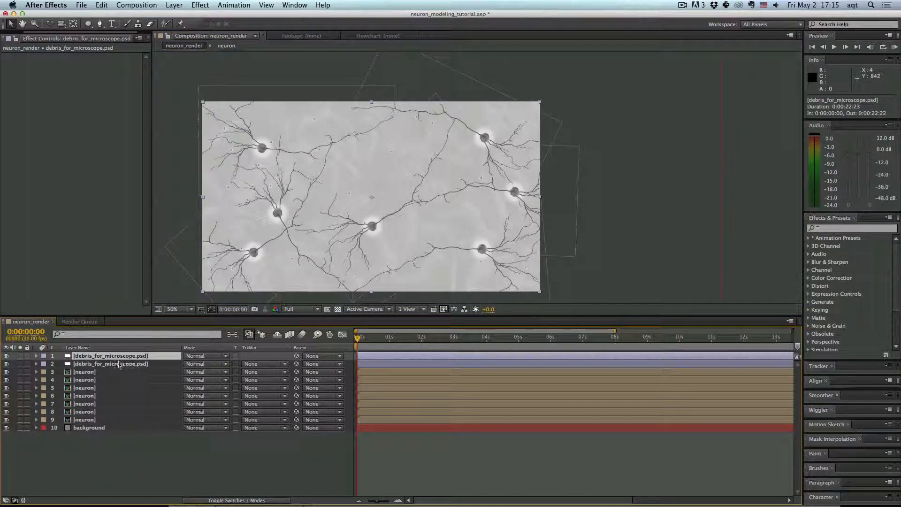
- Scale the top debris copy up to about 144% to cover the composition
scroll(551, 130, down, 2)
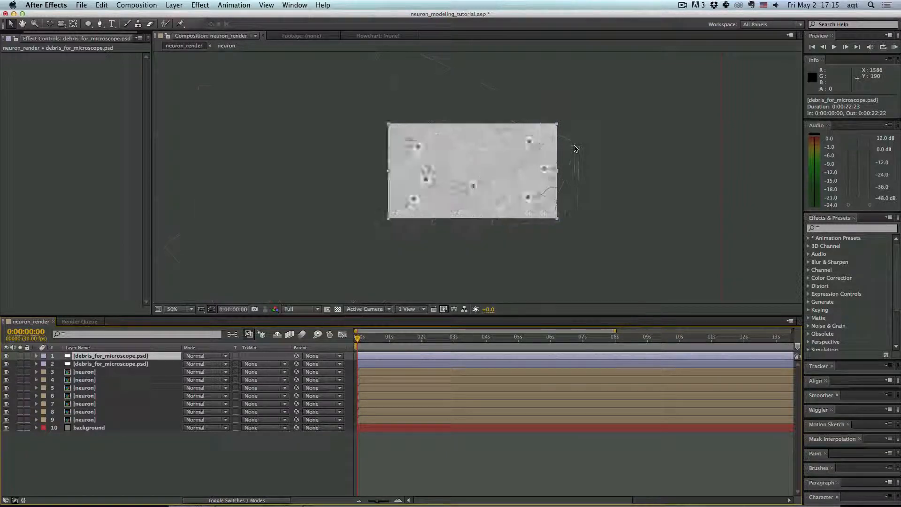
drag(282, 206, 321, 269)
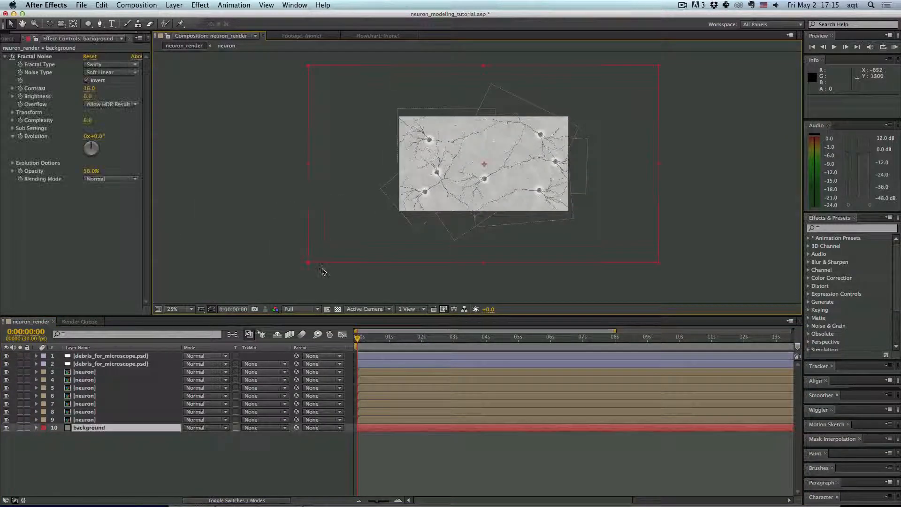
click(128, 356)
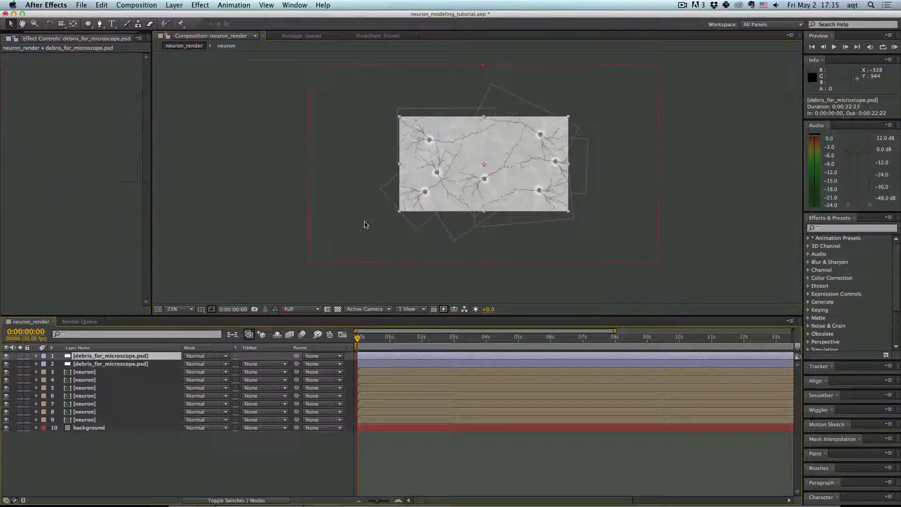
click(394, 220)
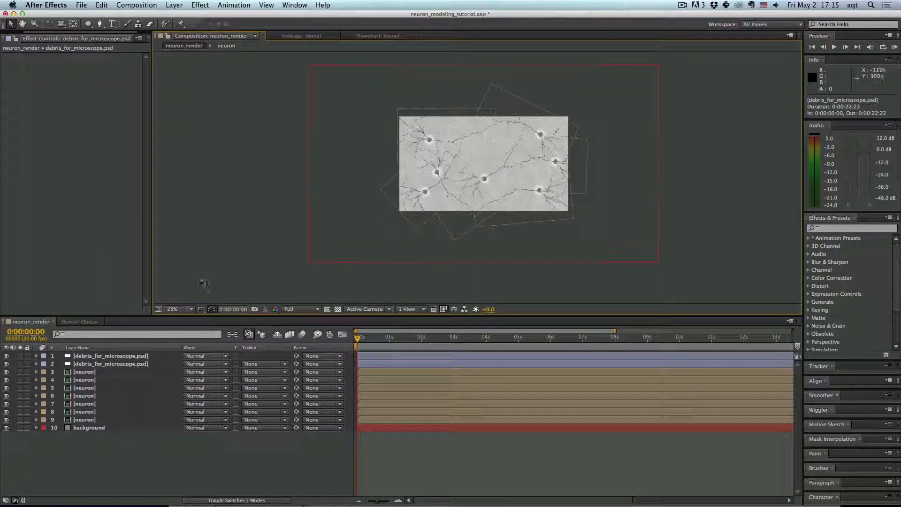
click(146, 356)
drag(401, 214, 323, 265)
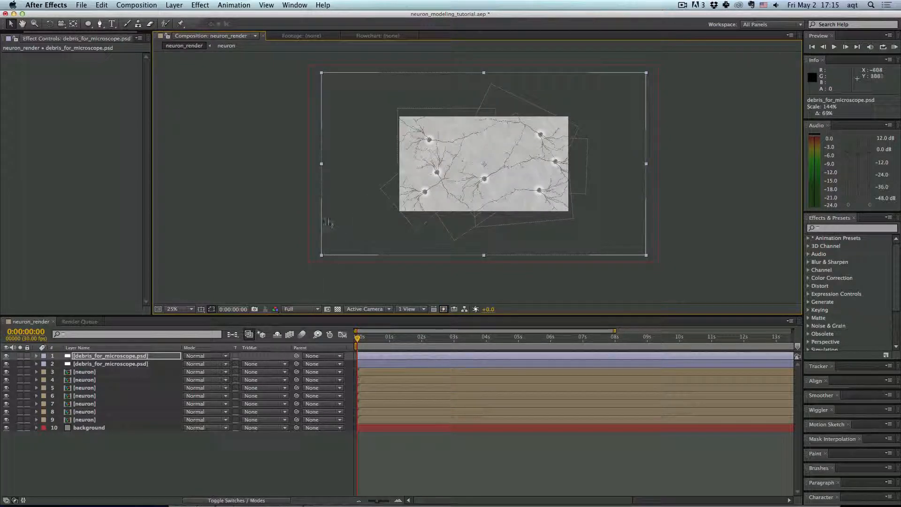
- Move the top debris copy to about position 1106, 325
scroll(422, 215, up, 1)
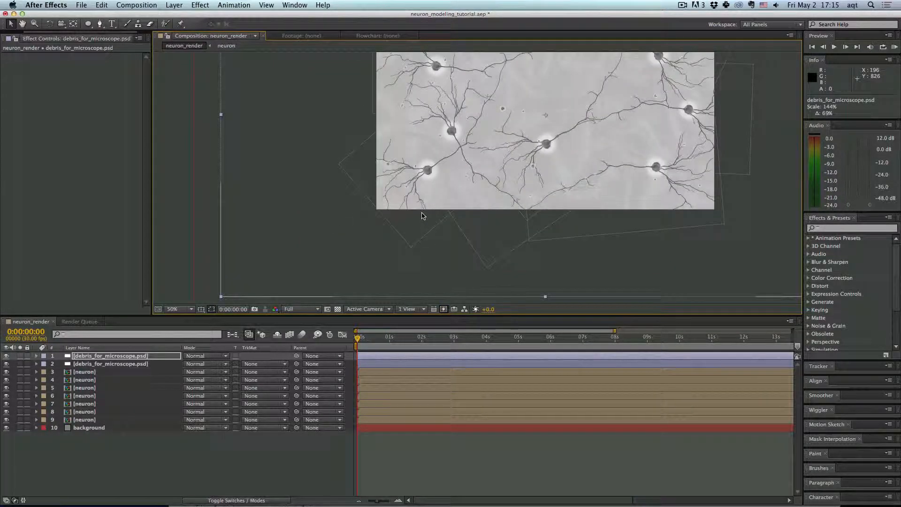
drag(220, 256, 312, 237)
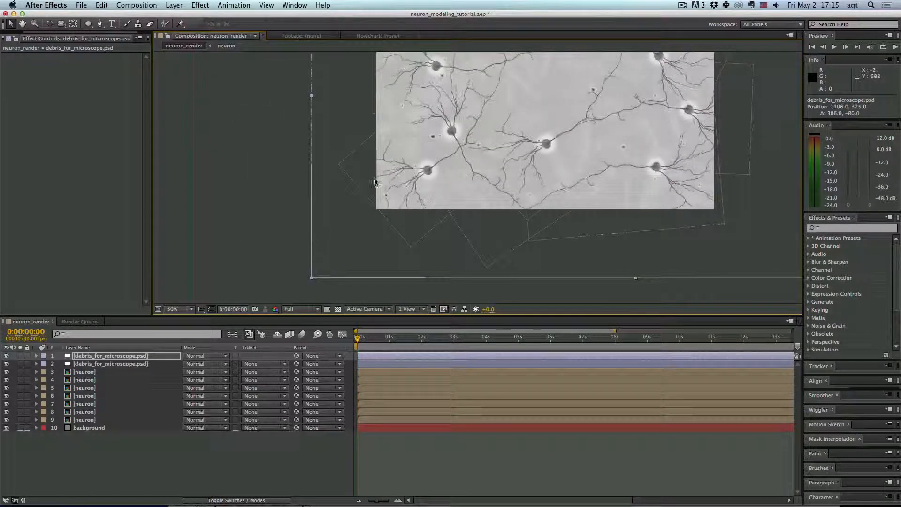
drag(375, 181, 319, 236)
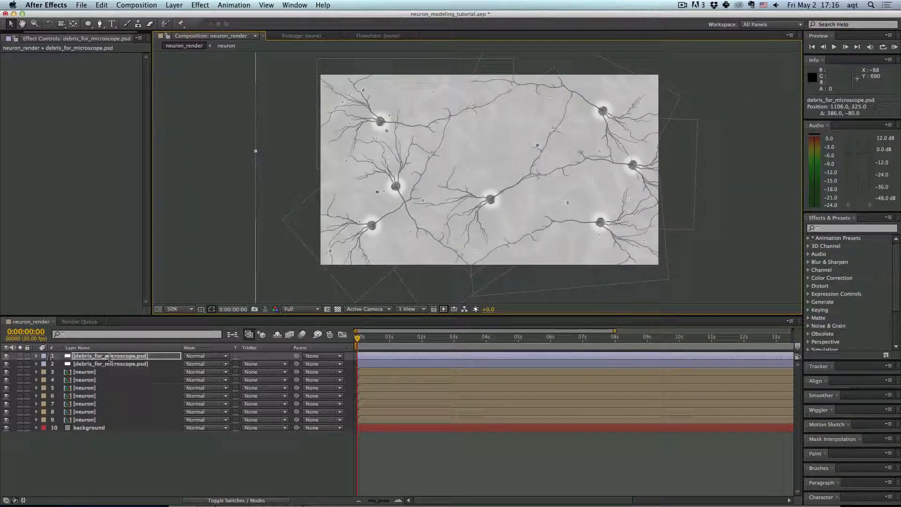
- Set the top debris layer's opacity to 60%
key(t)
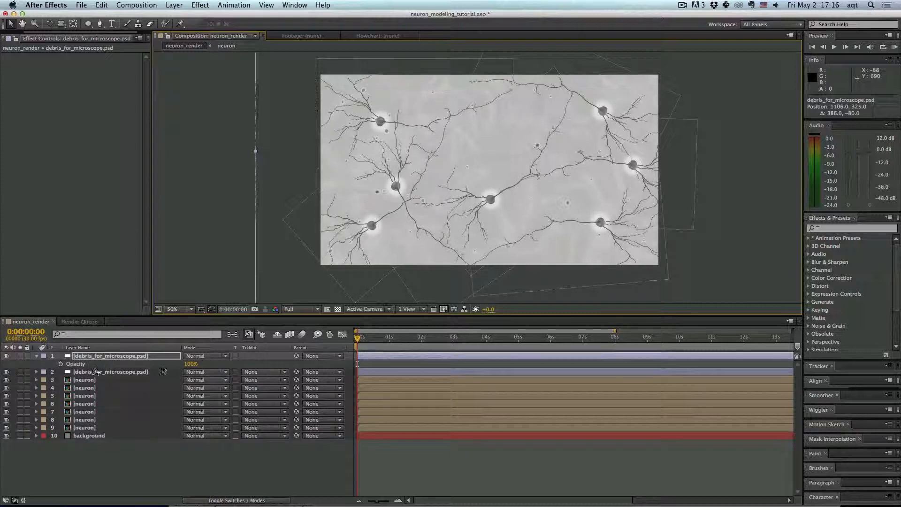
click(194, 363)
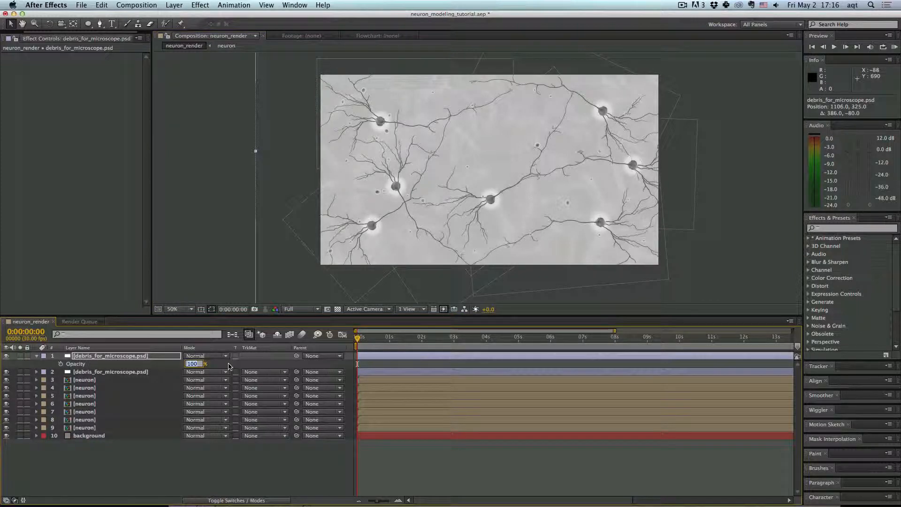
text(60)
key(Return)
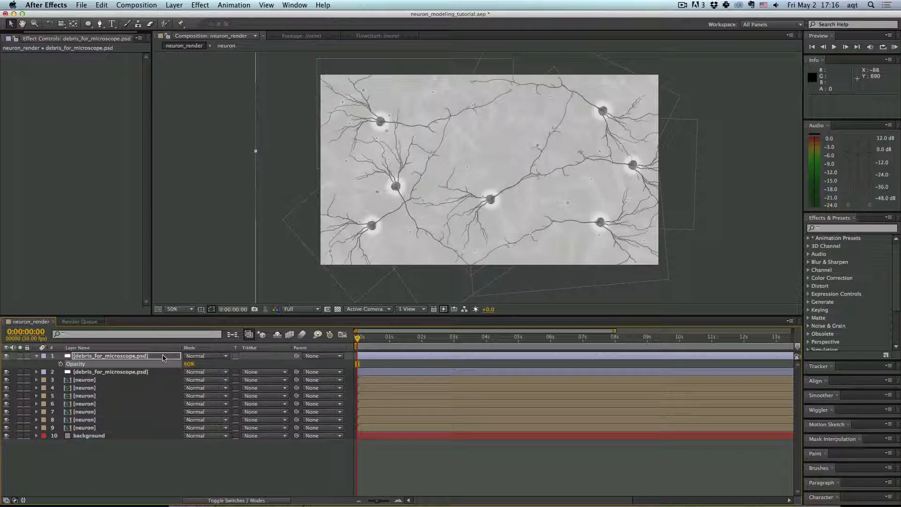
- Apply a Fast Blur effect to the top debris layer and raise its blurriness
click(200, 5)
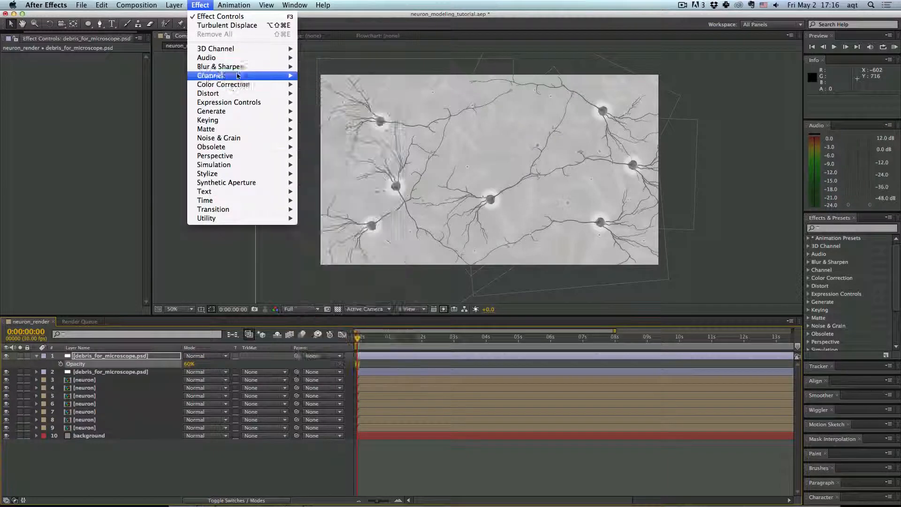
mouse_move(264, 69)
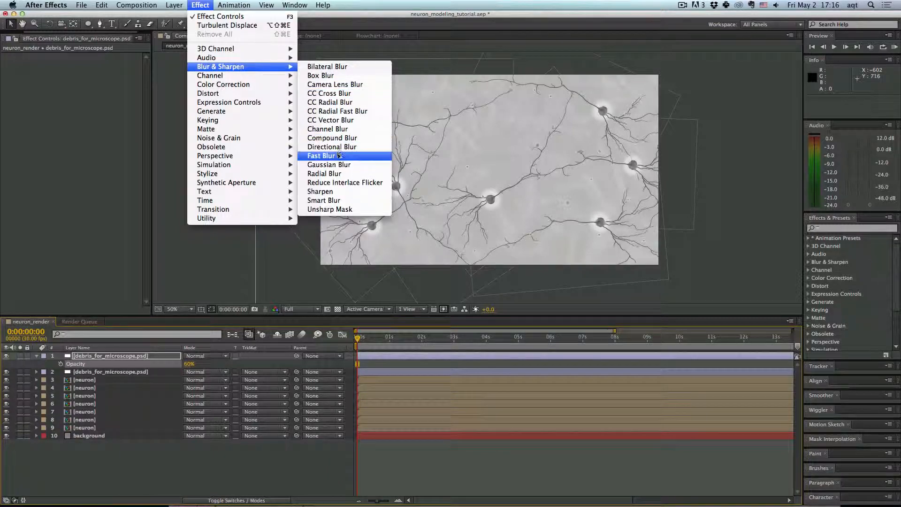
click(333, 155)
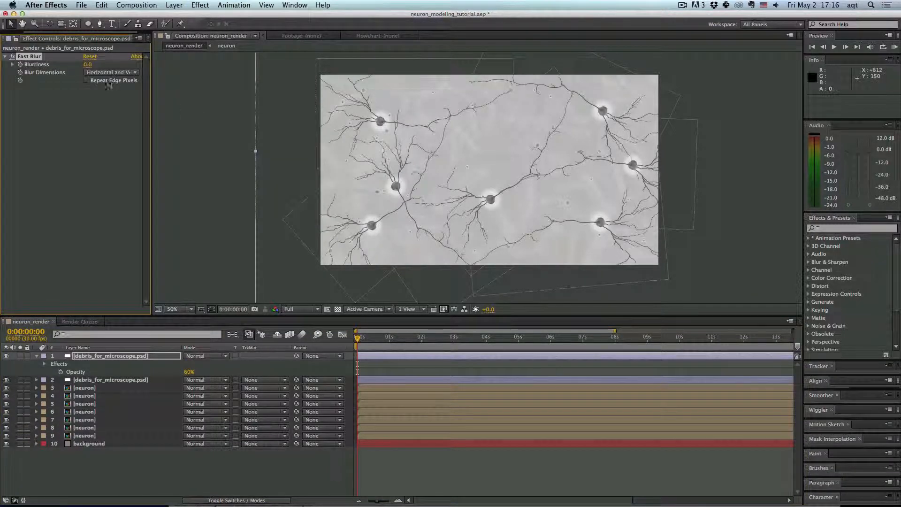
drag(89, 66, 92, 68)
click(198, 148)
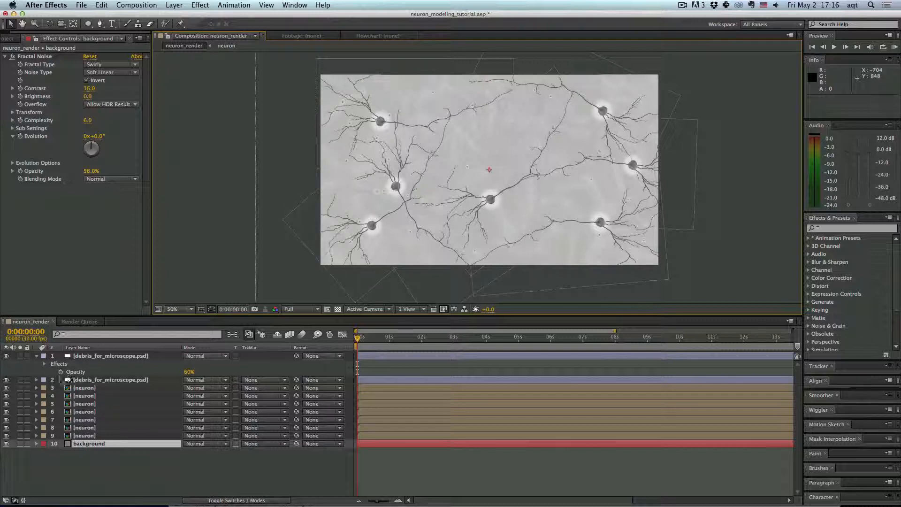
- Set the second debris layer's Outer Glow size to 12
click(47, 381)
click(36, 380)
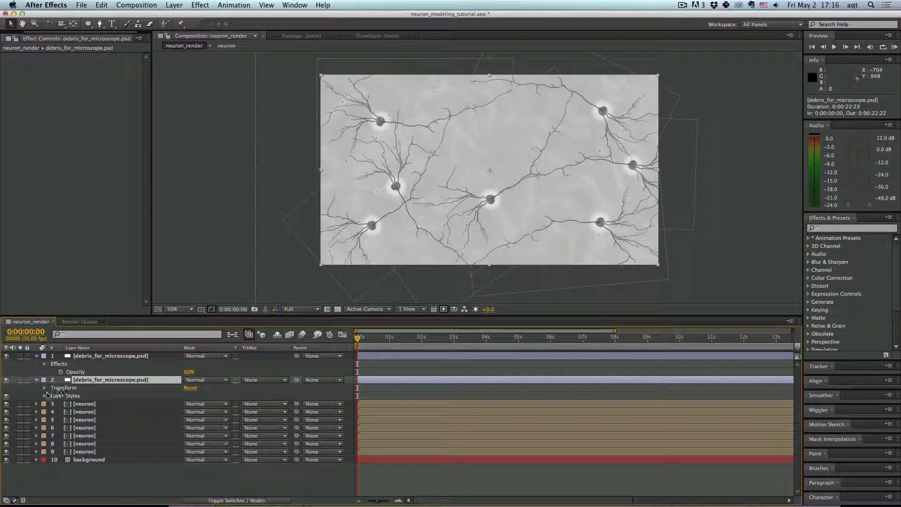
click(44, 395)
scroll(92, 406, down, 3)
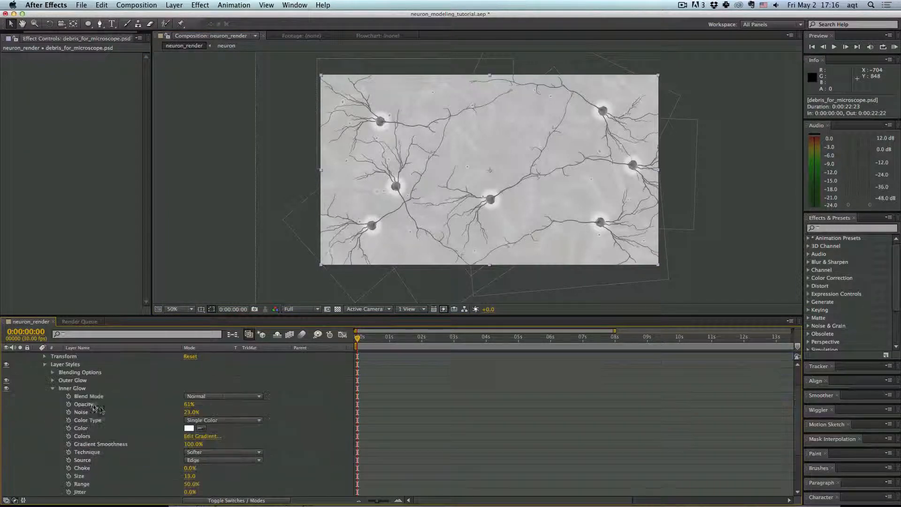
click(52, 380)
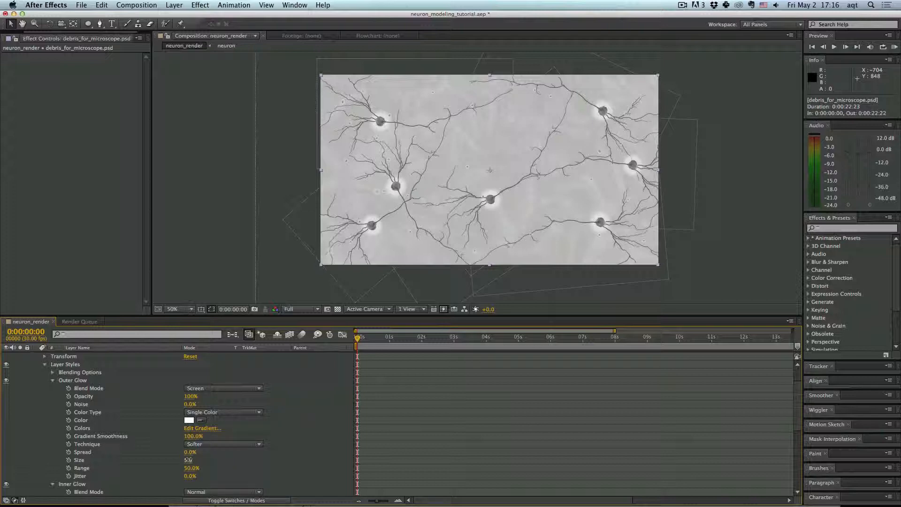
drag(188, 460, 191, 462)
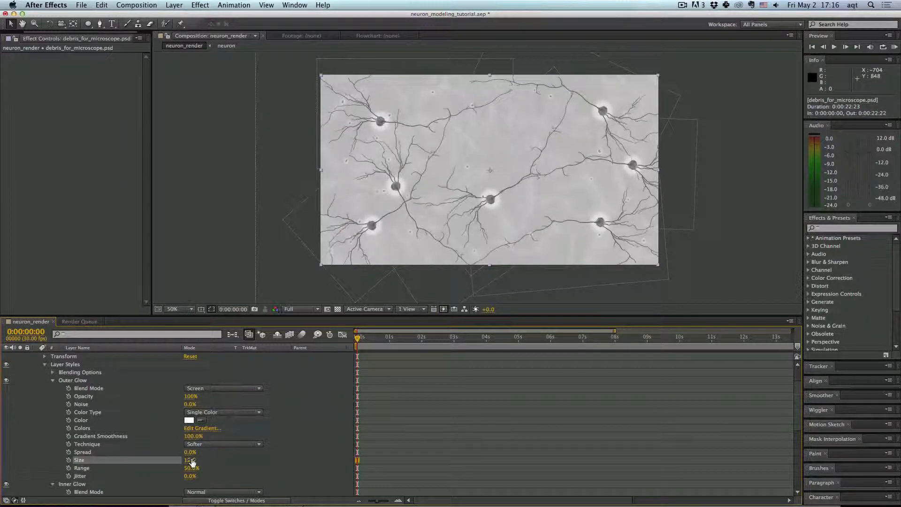
click(235, 249)
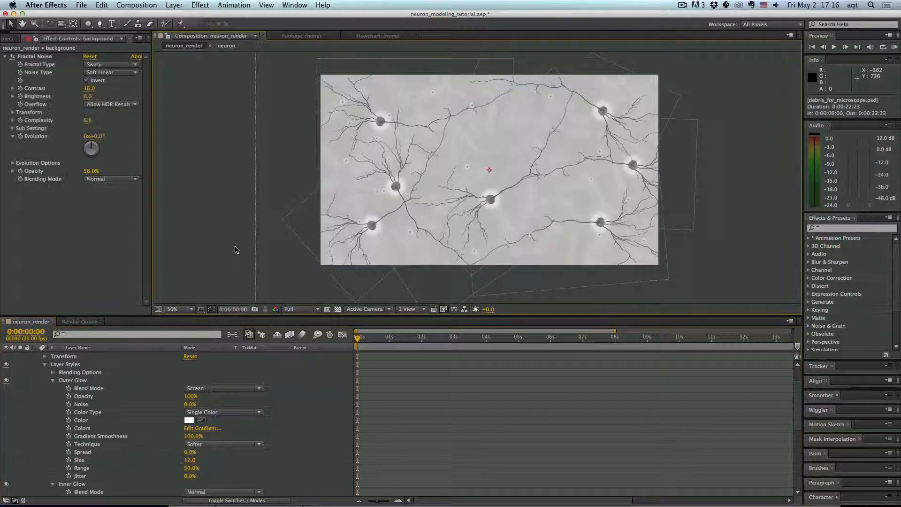
- Change the composition viewer's magnification
click(184, 309)
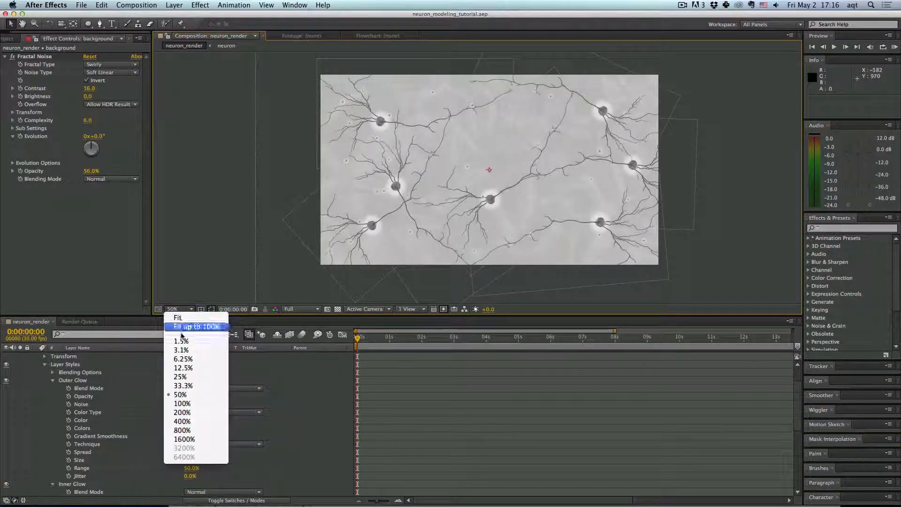